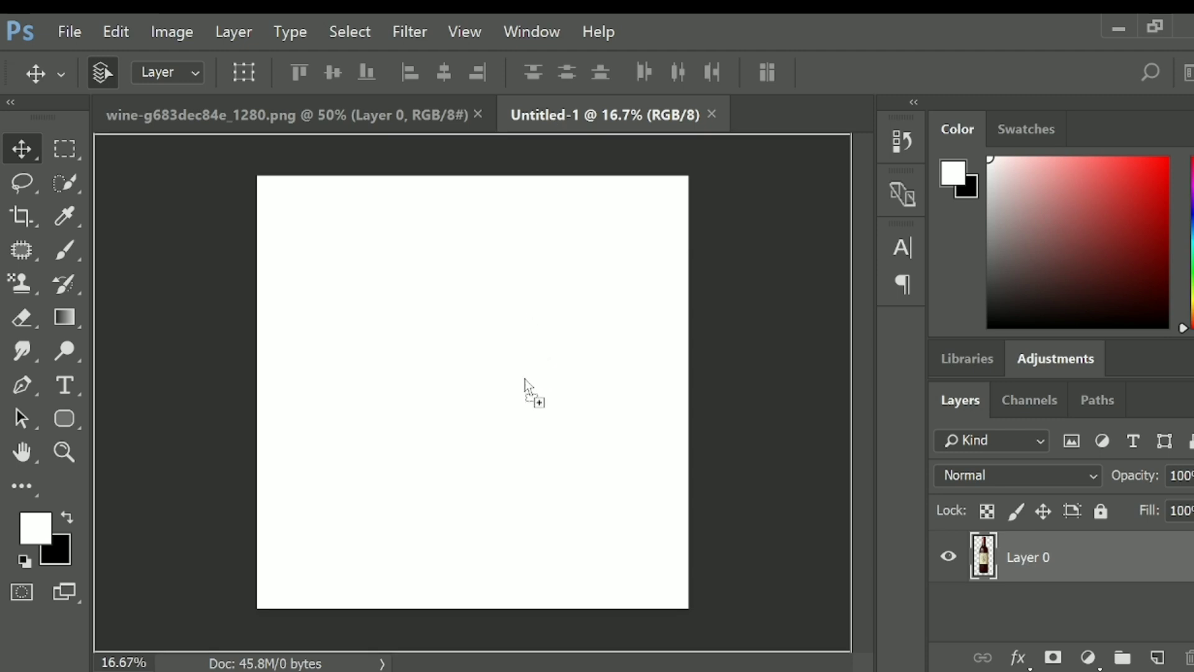
- Place the wine bottle on the white canvas and shift it slightly toward the canvas centre
key(ctrl+plus)
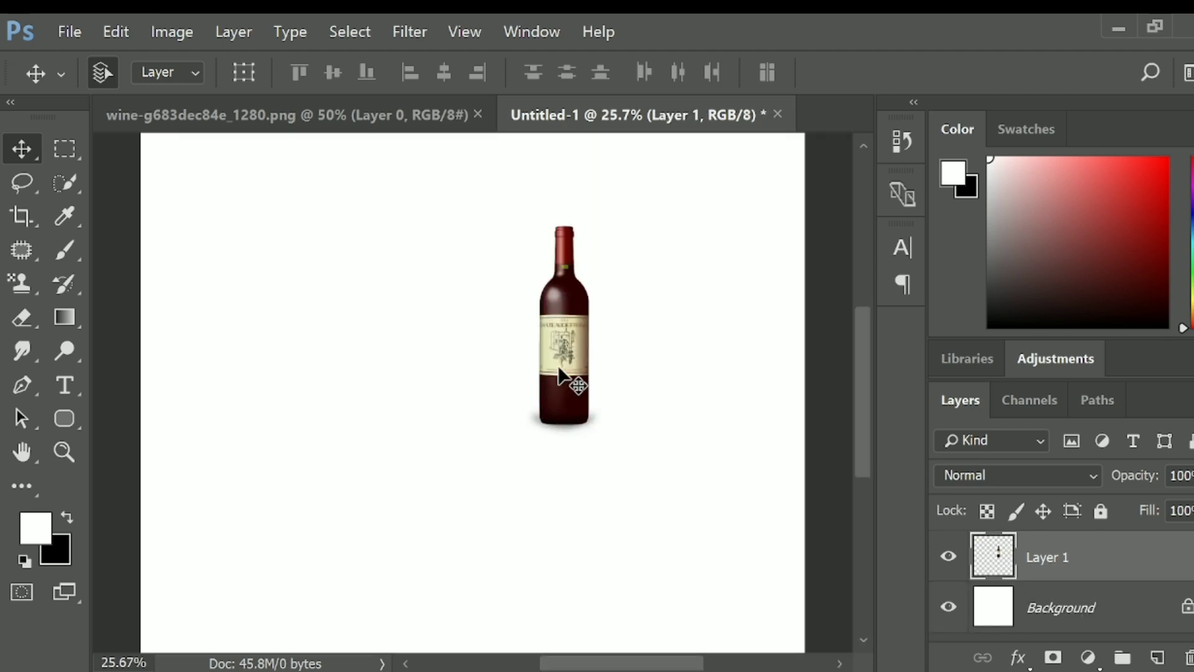
drag(558, 367, 521, 380)
key(ctrl+plus)
key(ctrl+plus)
scroll(632, 461, up, 5)
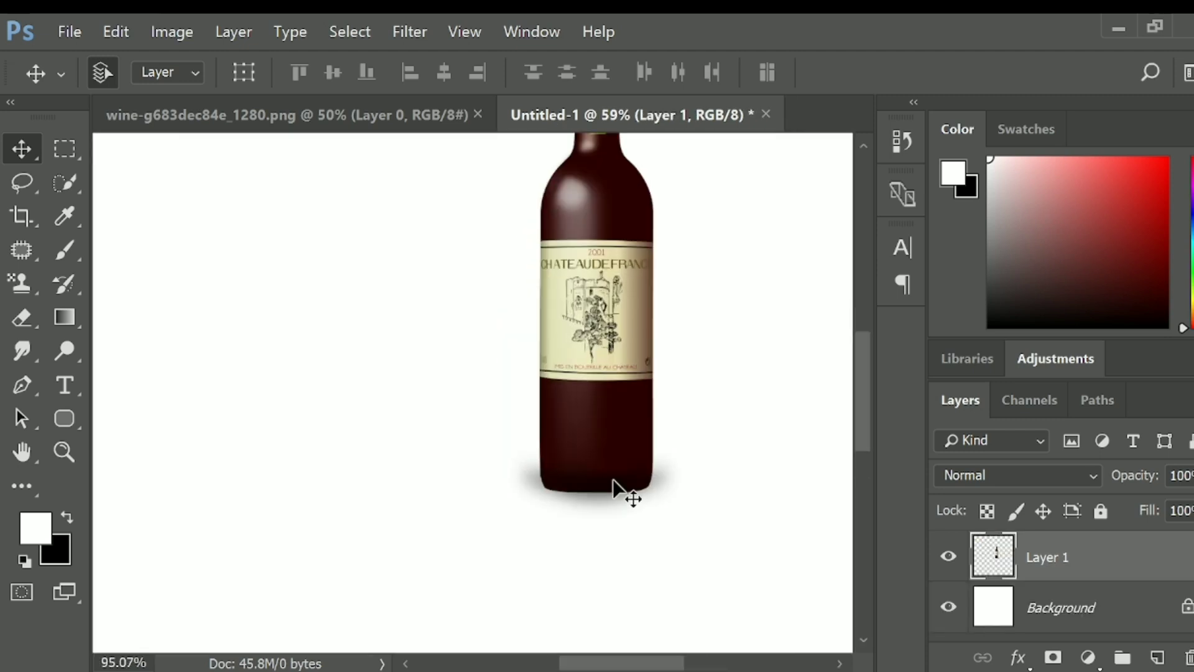
- Trace the bottle's lower left edge, rounded left corner and start of its base with a Pen tool path
scroll(556, 494, down, 4)
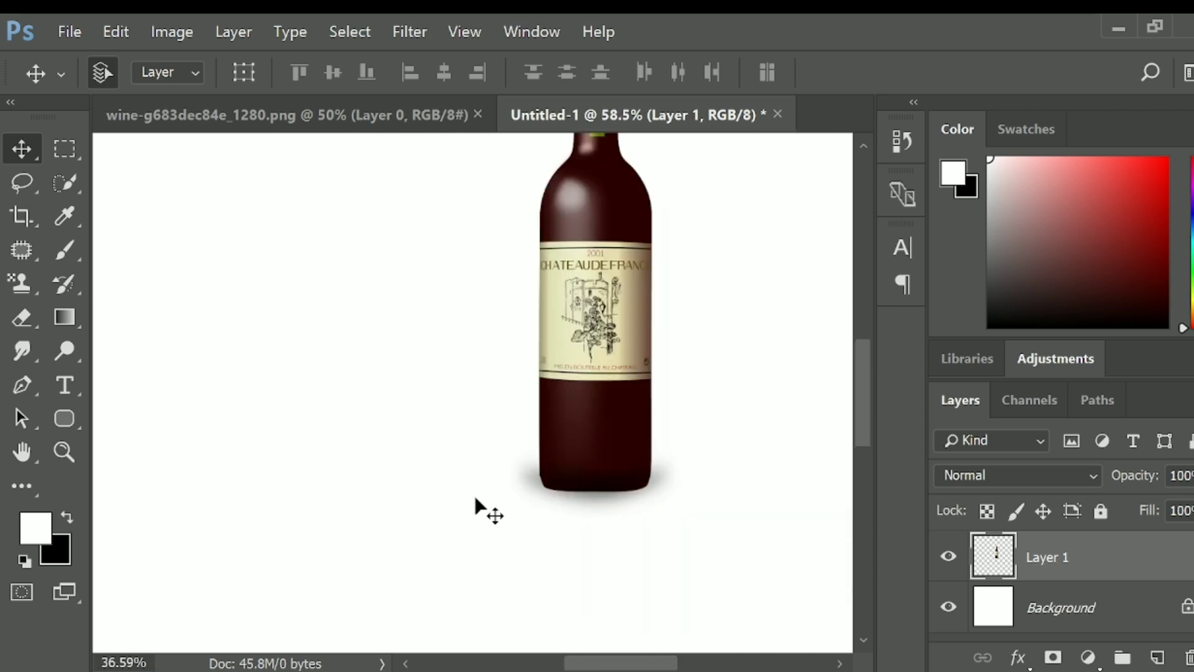
scroll(475, 498, down, 3)
scroll(552, 473, up, 5)
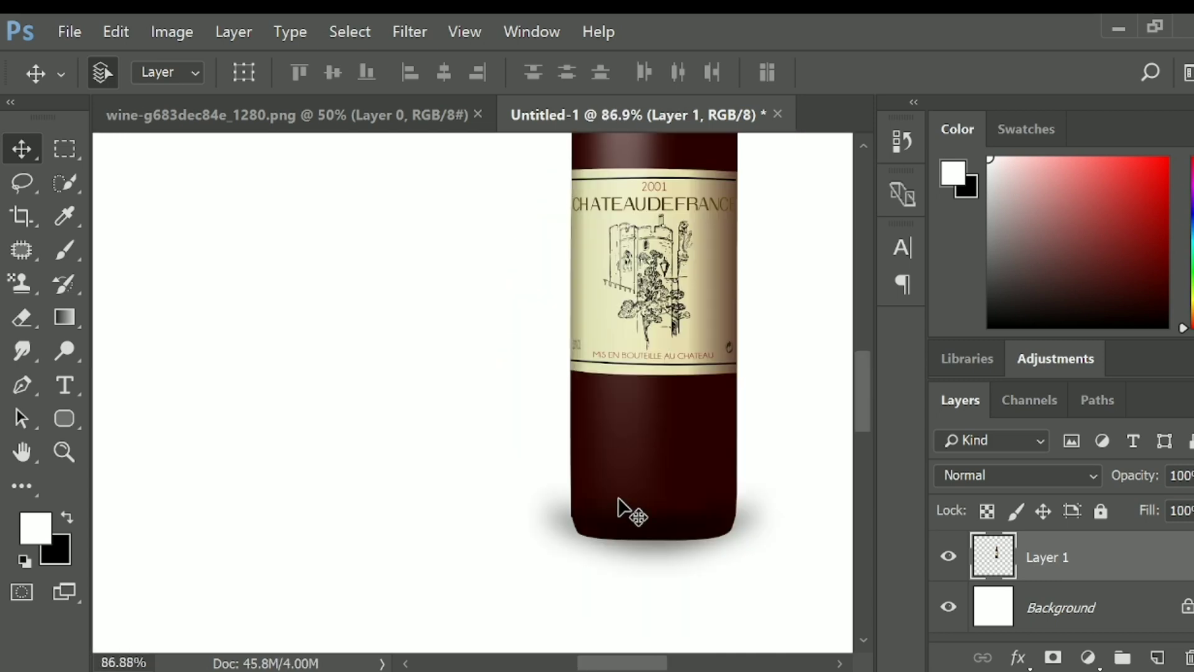
scroll(597, 485, up, 2)
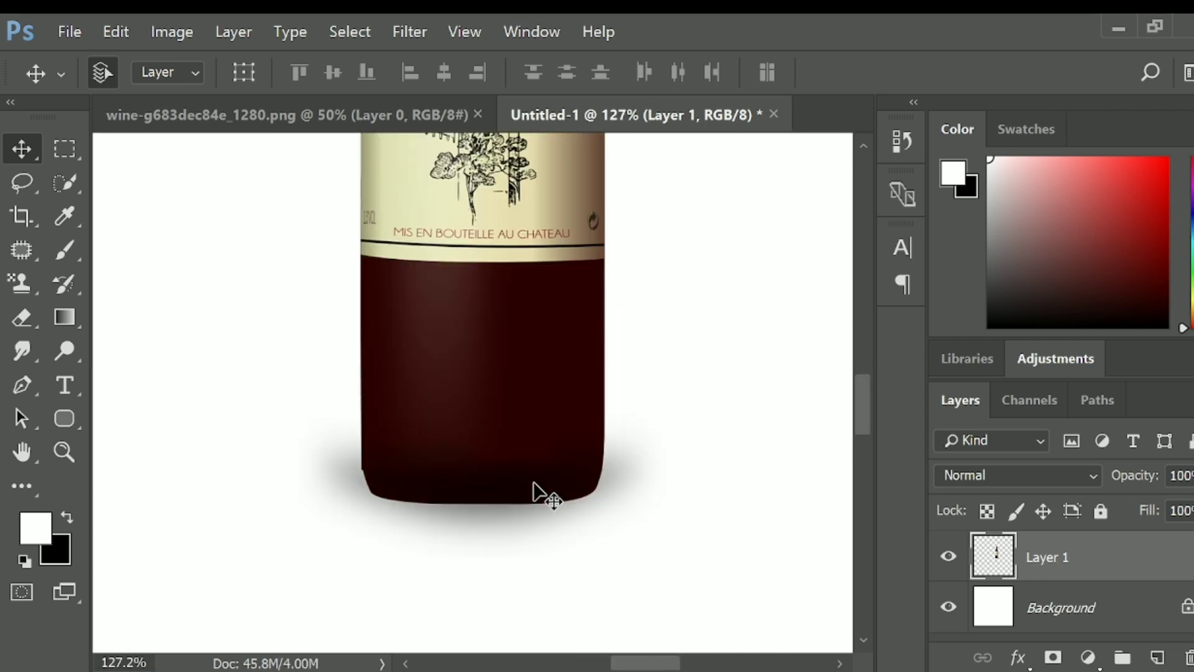
scroll(538, 491, up, 1)
key(p)
scroll(381, 492, up, 1)
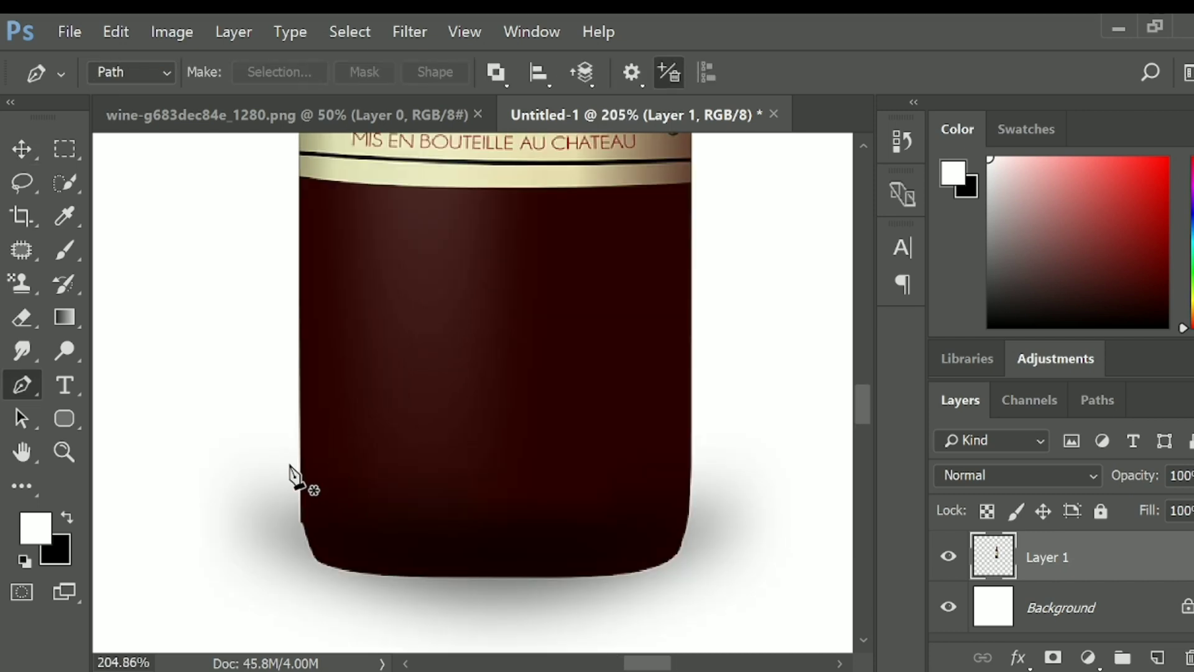
scroll(299, 478, up, 1)
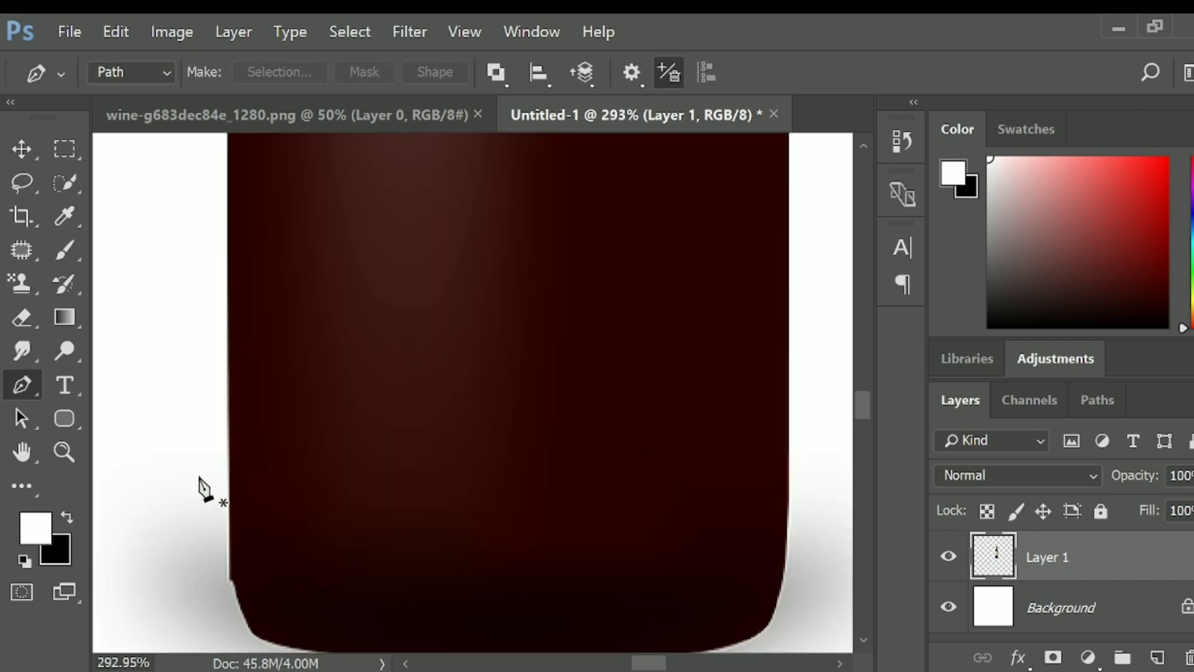
click(230, 487)
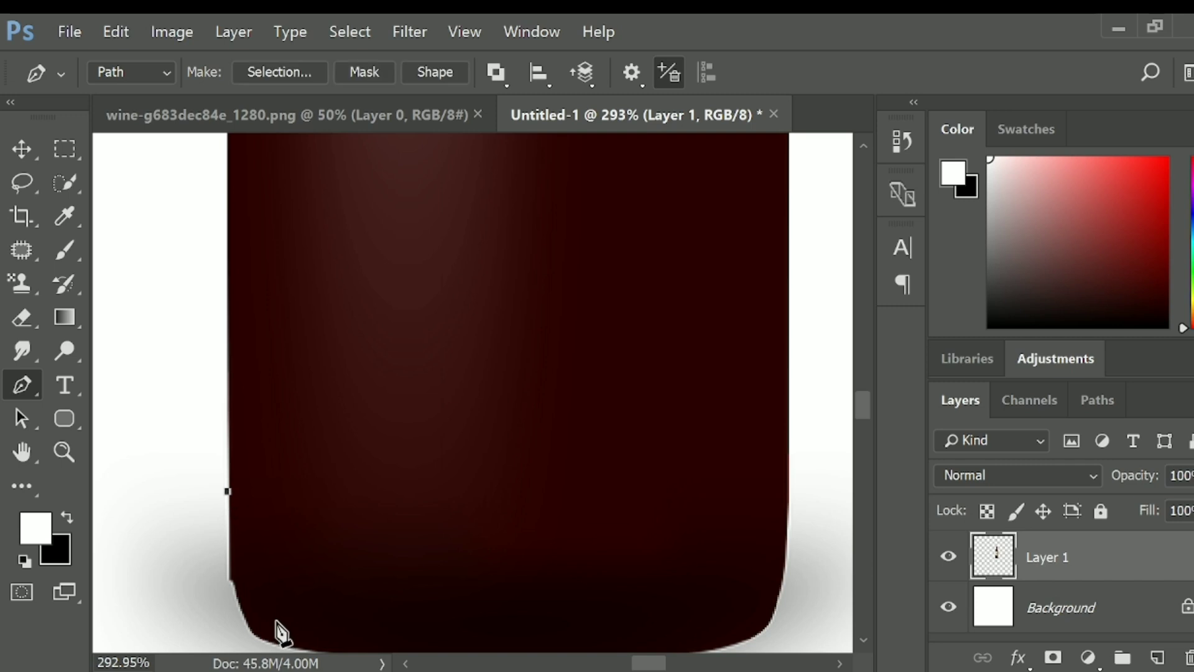
drag(277, 632, 283, 498)
scroll(237, 475, up, 1)
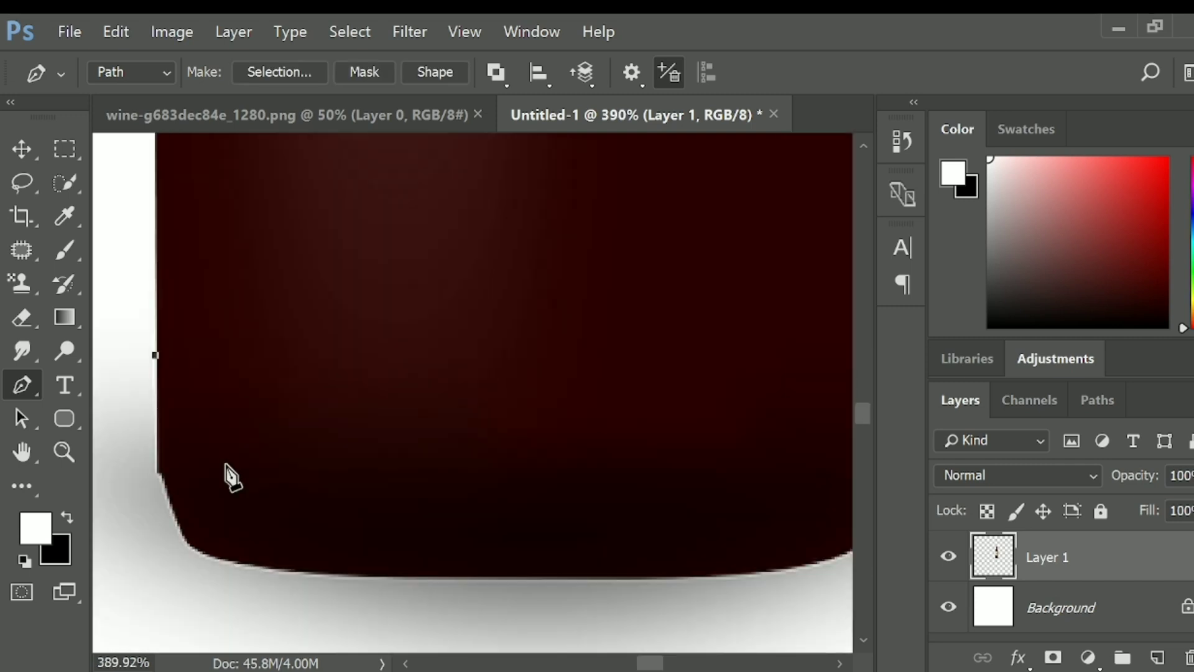
click(157, 473)
click(166, 496)
drag(254, 562, 267, 567)
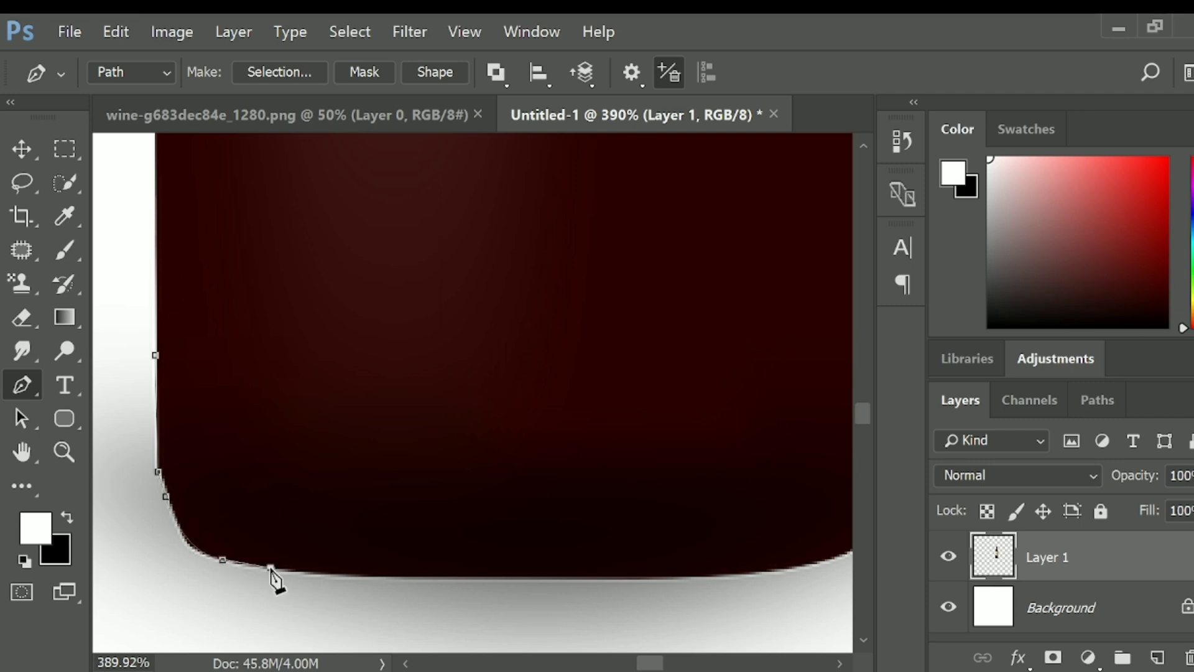
drag(548, 574, 227, 566)
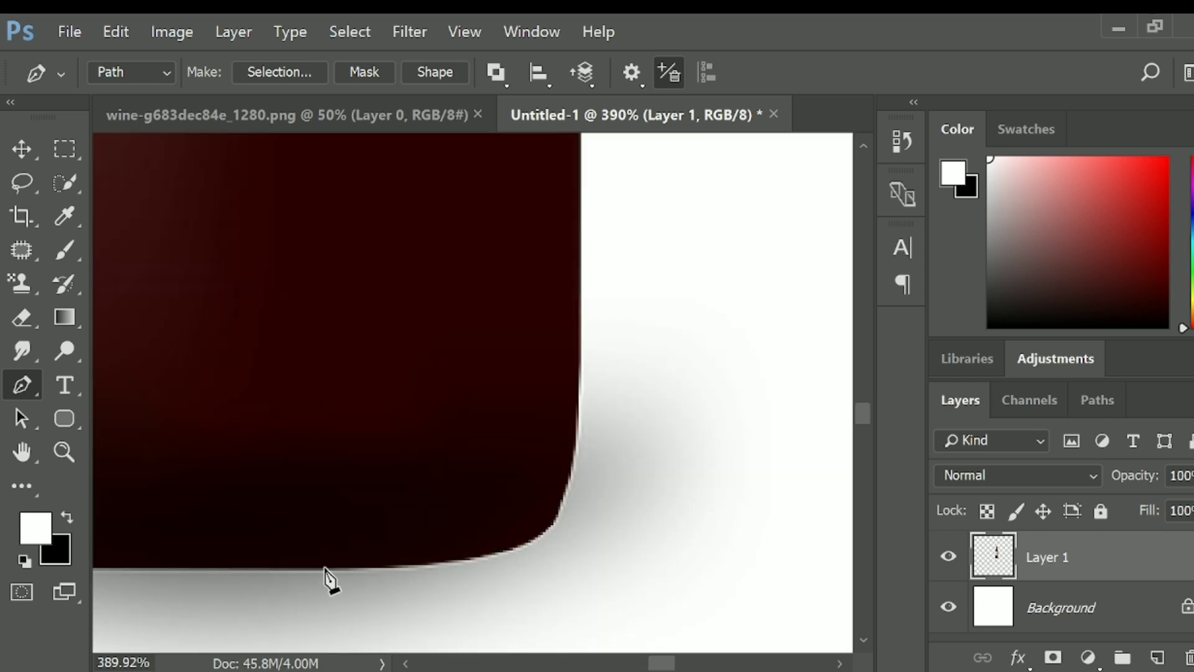
- Continue the path along the bottle's base, around the rounded right corner and up its right edge
drag(327, 570, 443, 563)
mouse_move(514, 548)
mouse_down()
mouse_move(500, 555)
mouse_move(529, 540)
mouse_up()
drag(575, 469, 577, 422)
click(582, 341)
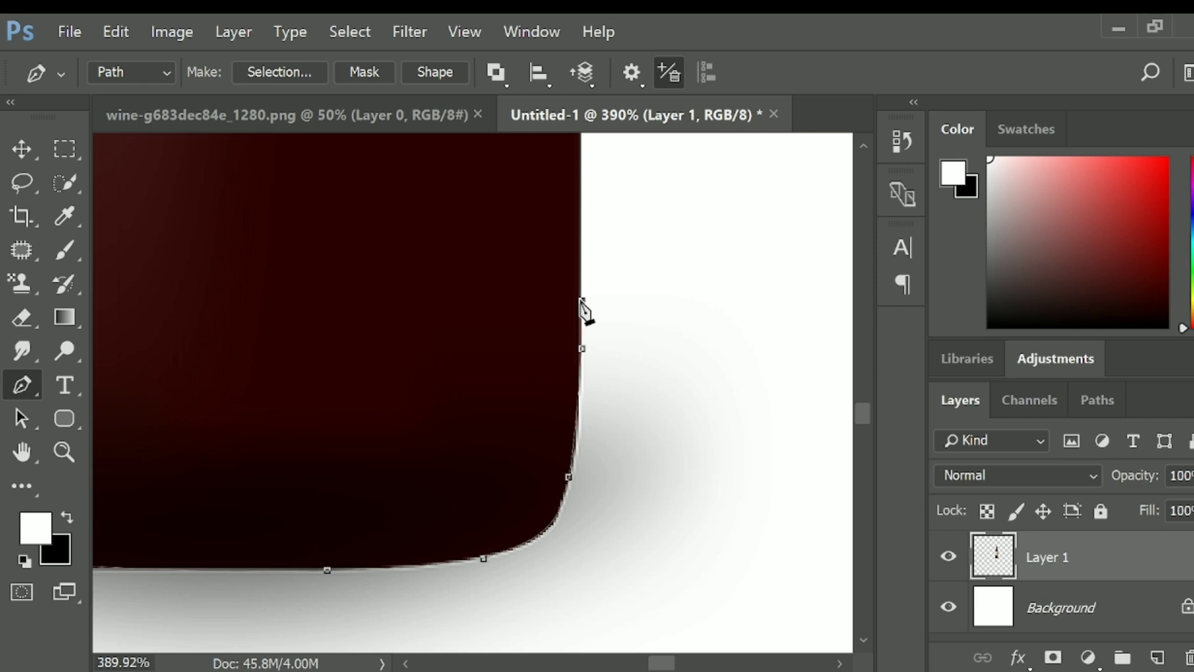
click(582, 300)
- Loop the path around the outside of the soft shadow beneath the bottle, back toward its starting side
click(642, 266)
click(827, 370)
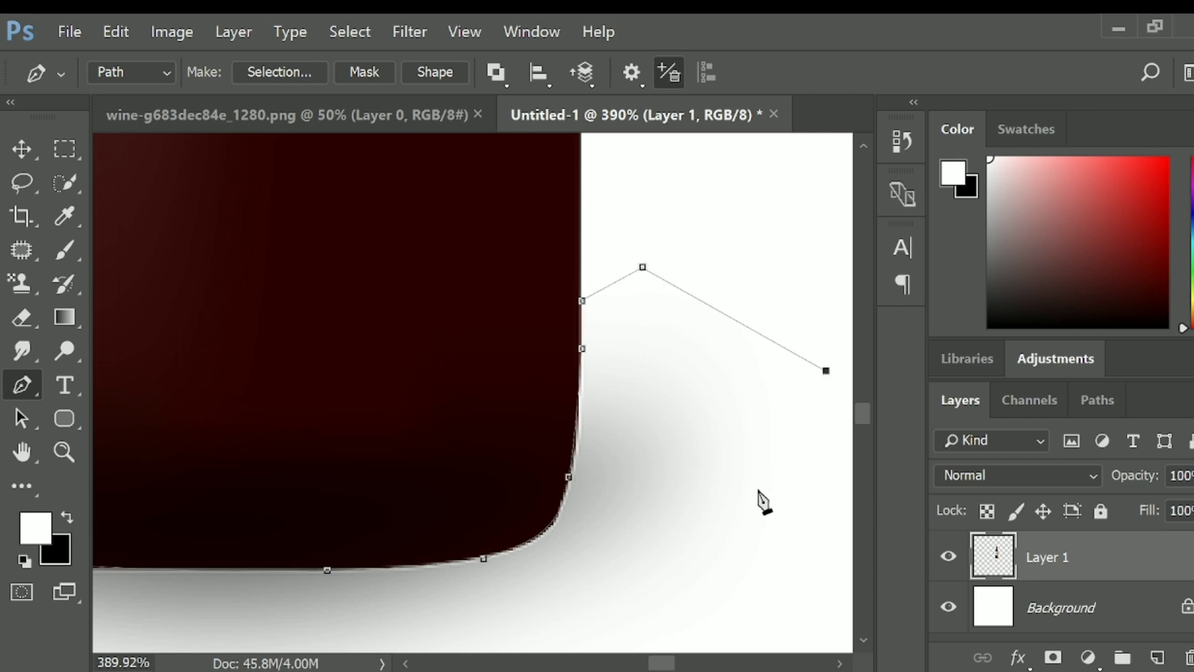
scroll(750, 493, down, 8)
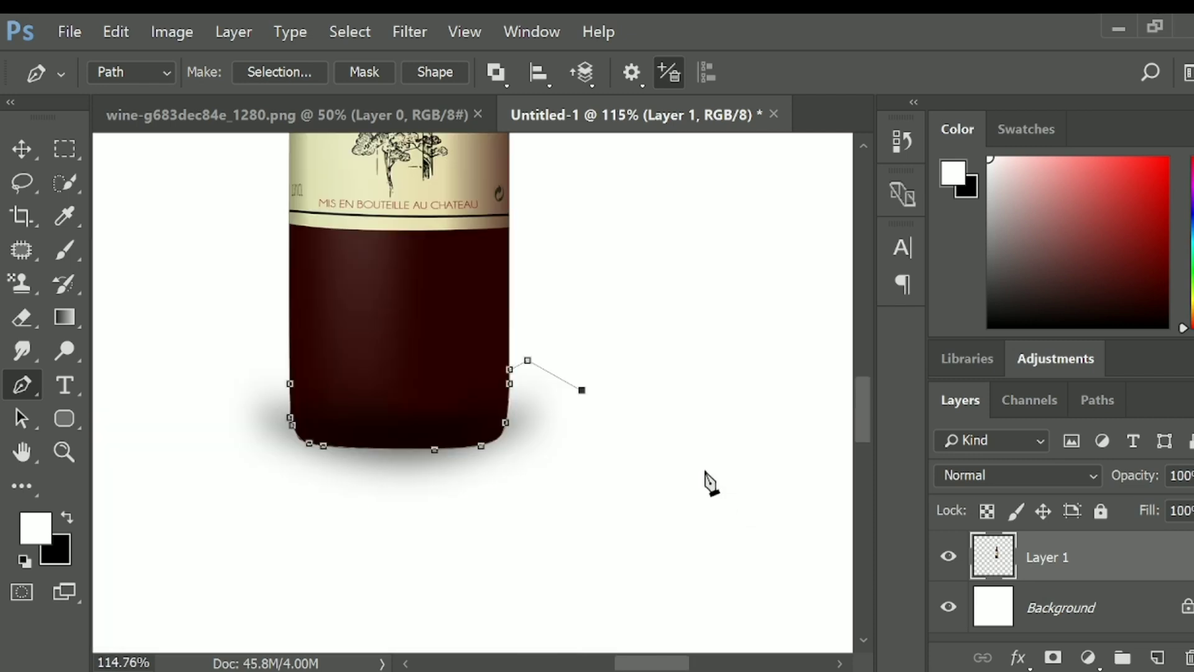
click(635, 492)
drag(439, 540, 404, 544)
drag(325, 528, 286, 514)
drag(236, 475, 228, 455)
drag(229, 402, 233, 382)
click(252, 328)
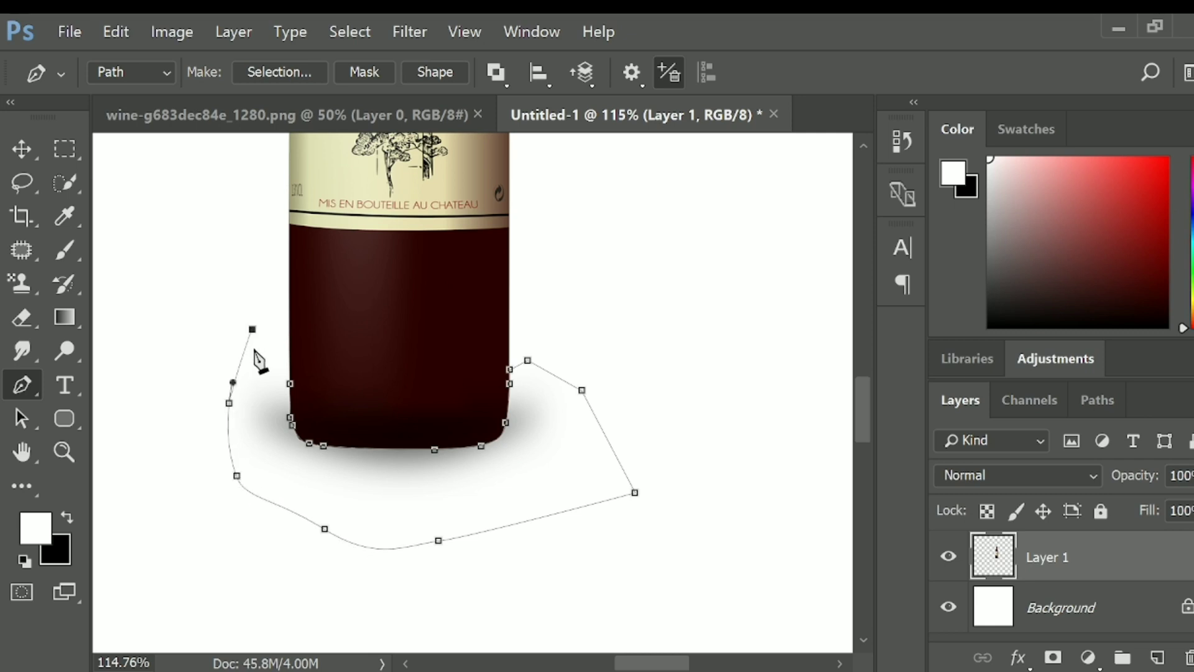
click(265, 356)
- Convert the path to a selection, delete the old shadow inside it and deselect
key(ctrl+Return)
key(Delete)
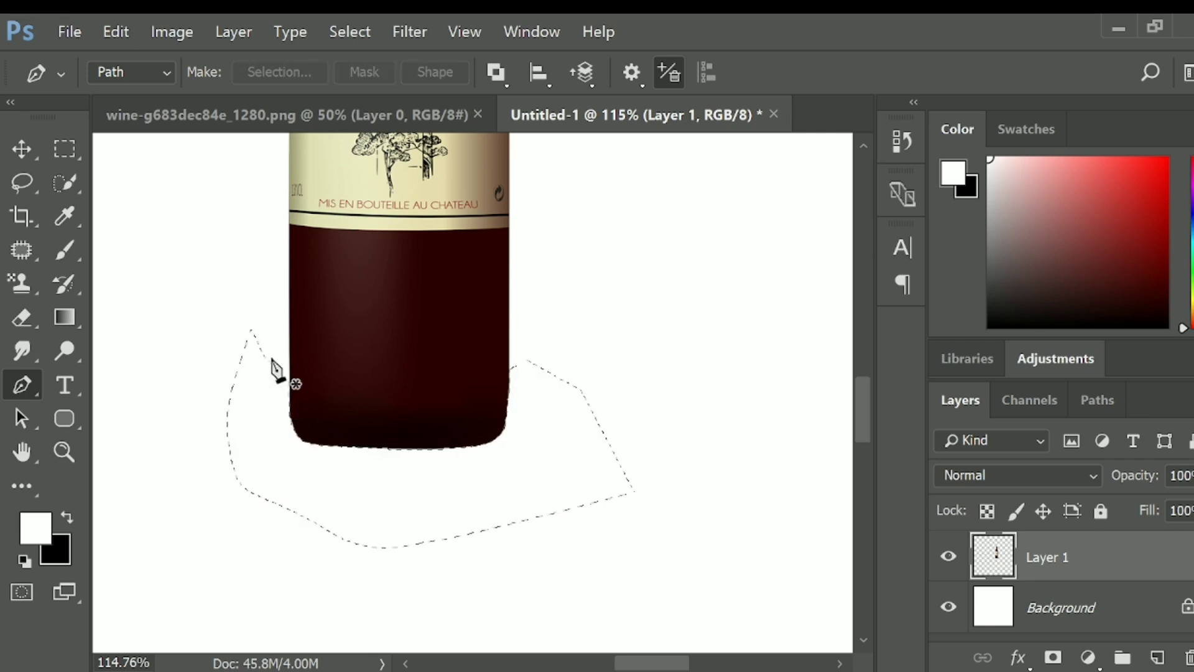
key(ctrl+d)
- Centre the bottle vertically and horizontally on the white canvas
scroll(504, 571, down, 5)
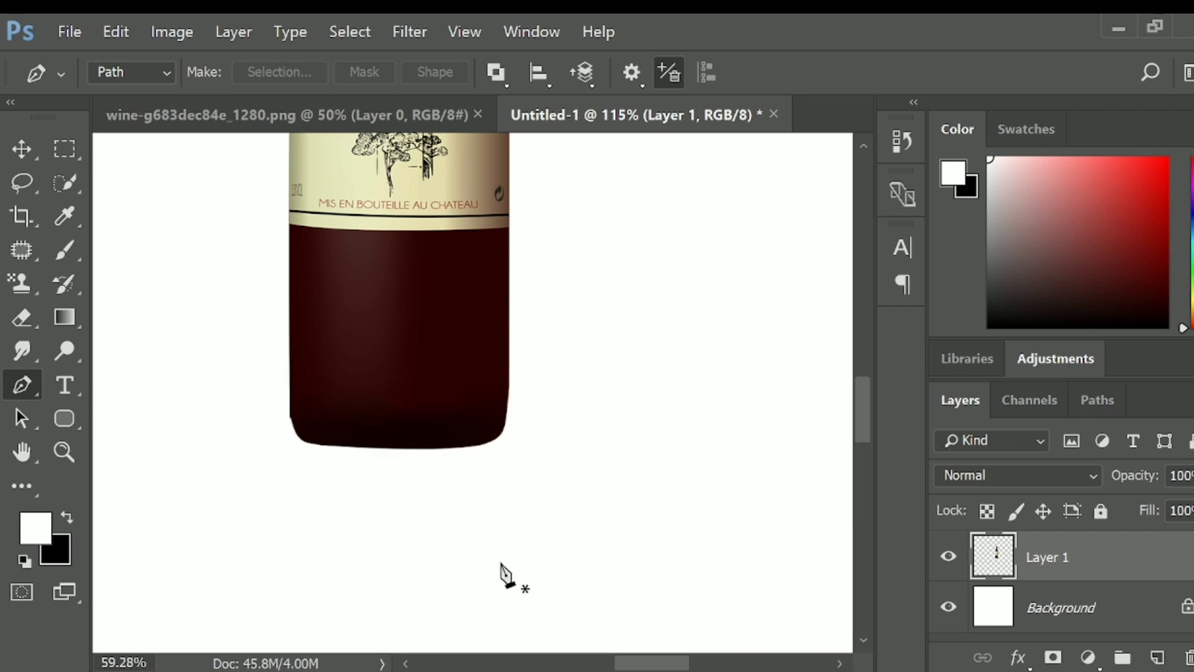
key(v)
drag(471, 367, 444, 421)
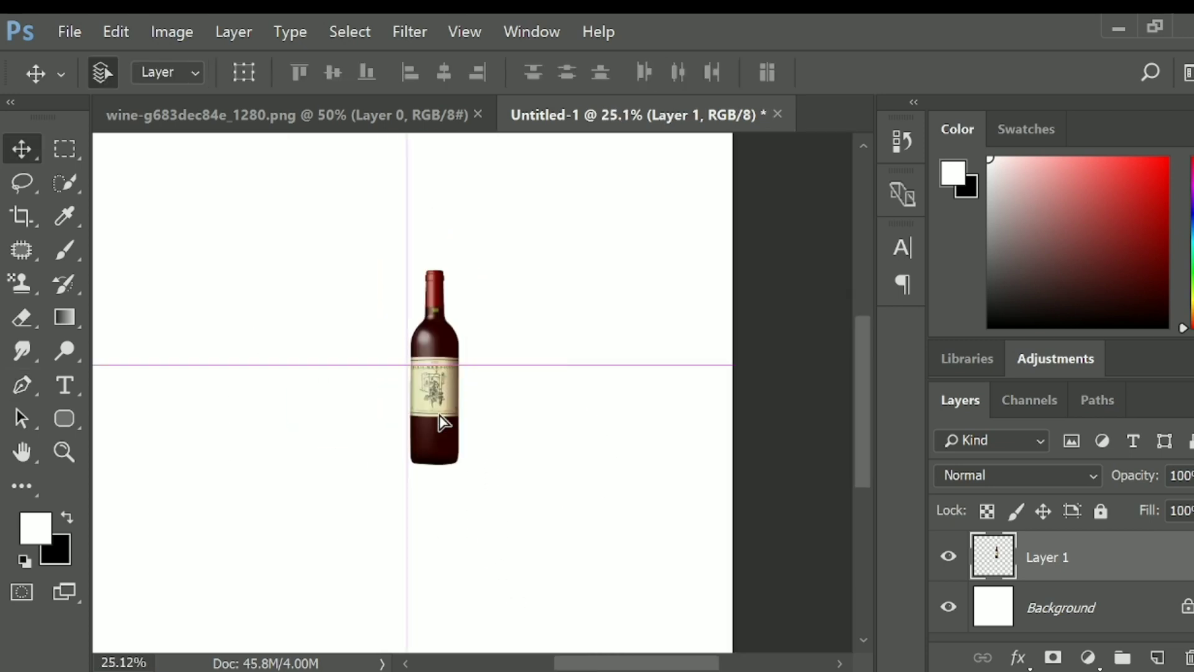
scroll(499, 549, down, 2)
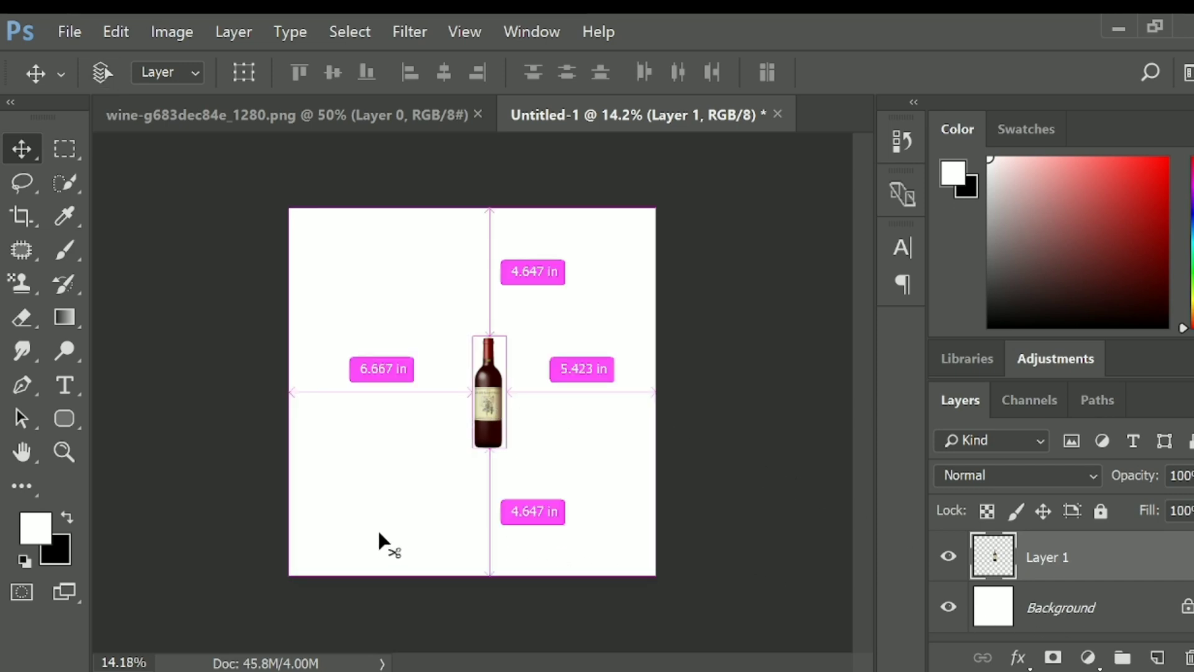
key(ctrl+a)
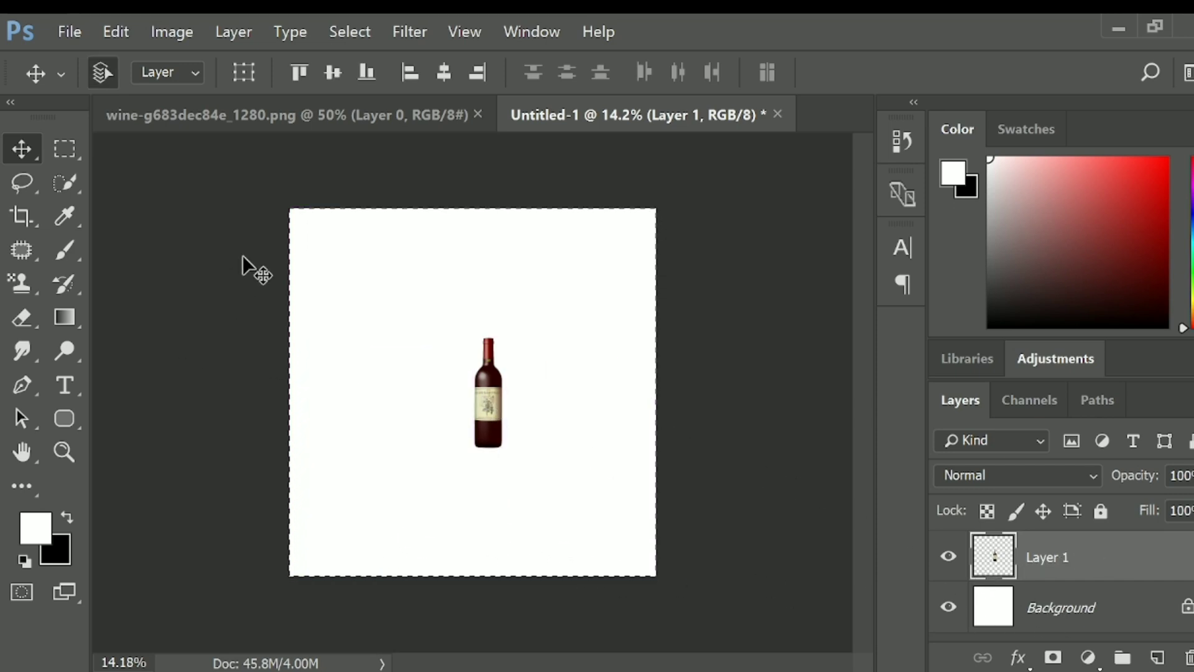
click(444, 72)
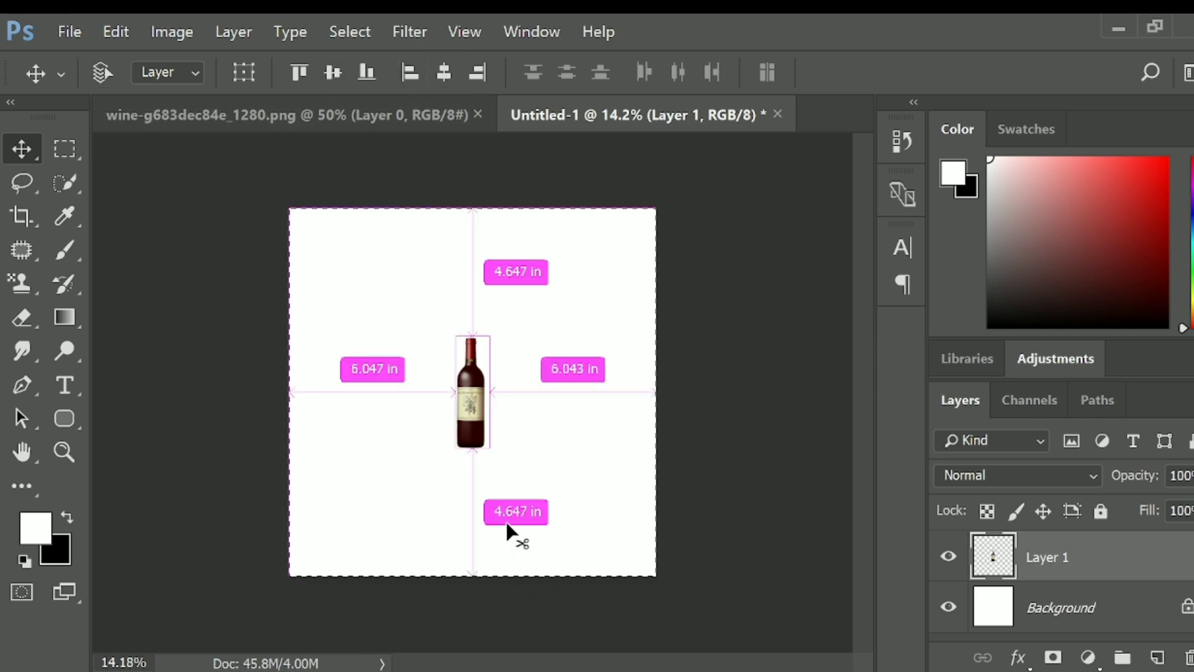
key(ctrl+d)
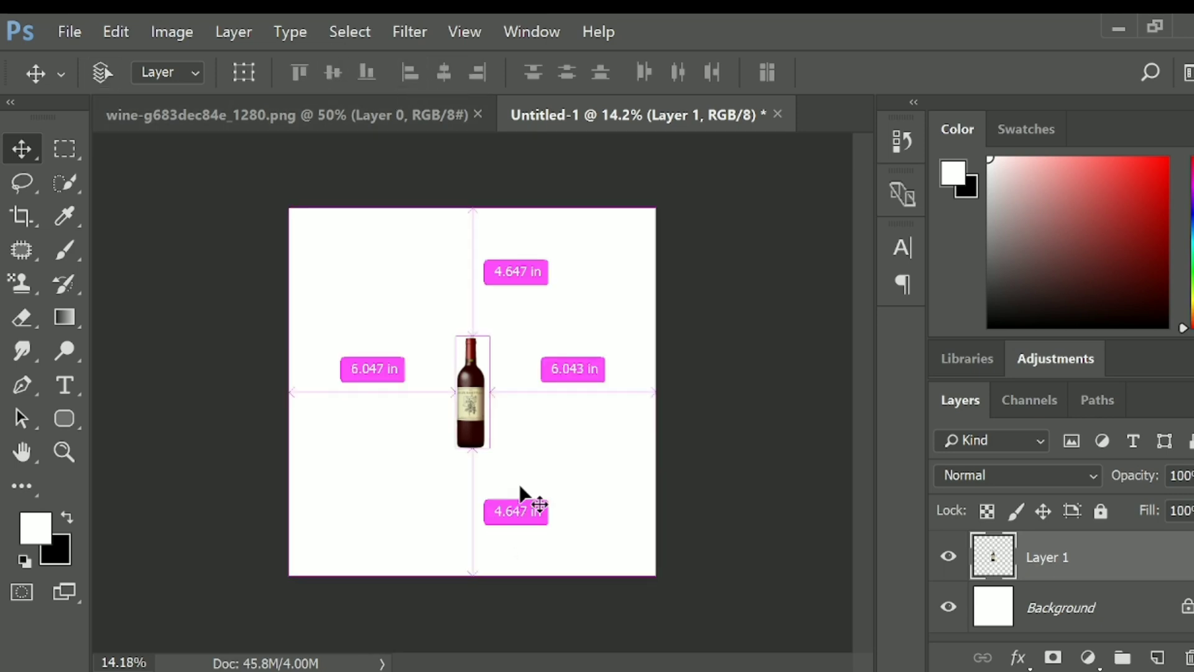
- Scale the bottle proportionally from its centre to about 226%
key(ctrl+t)
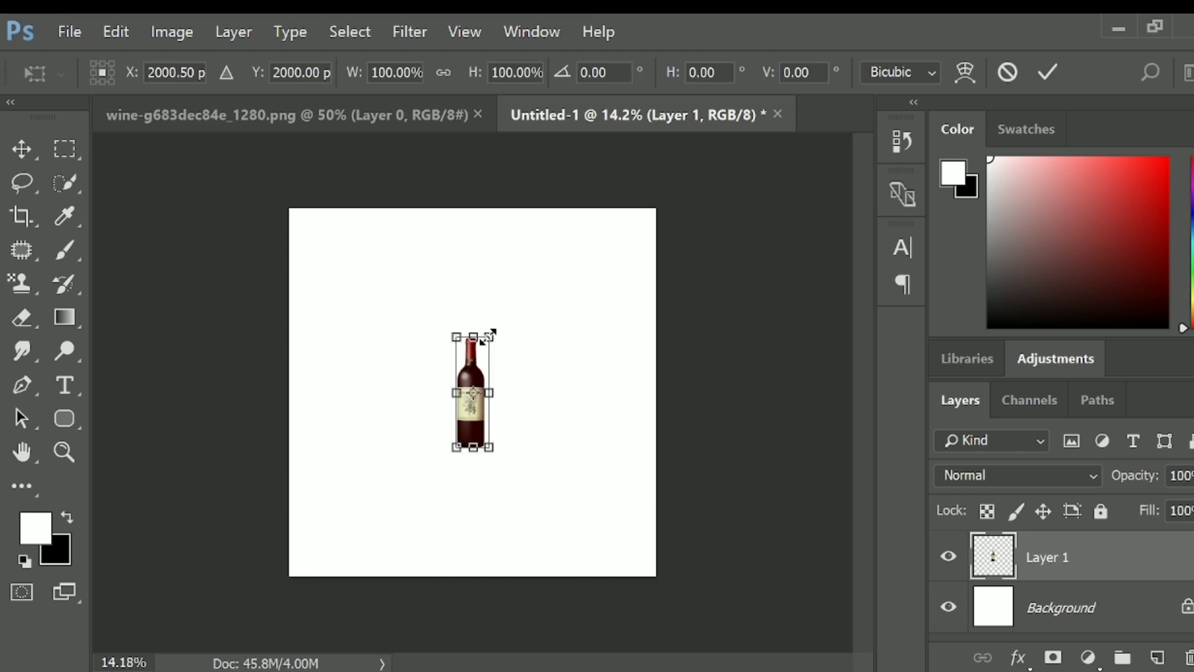
drag(489, 336, 525, 272)
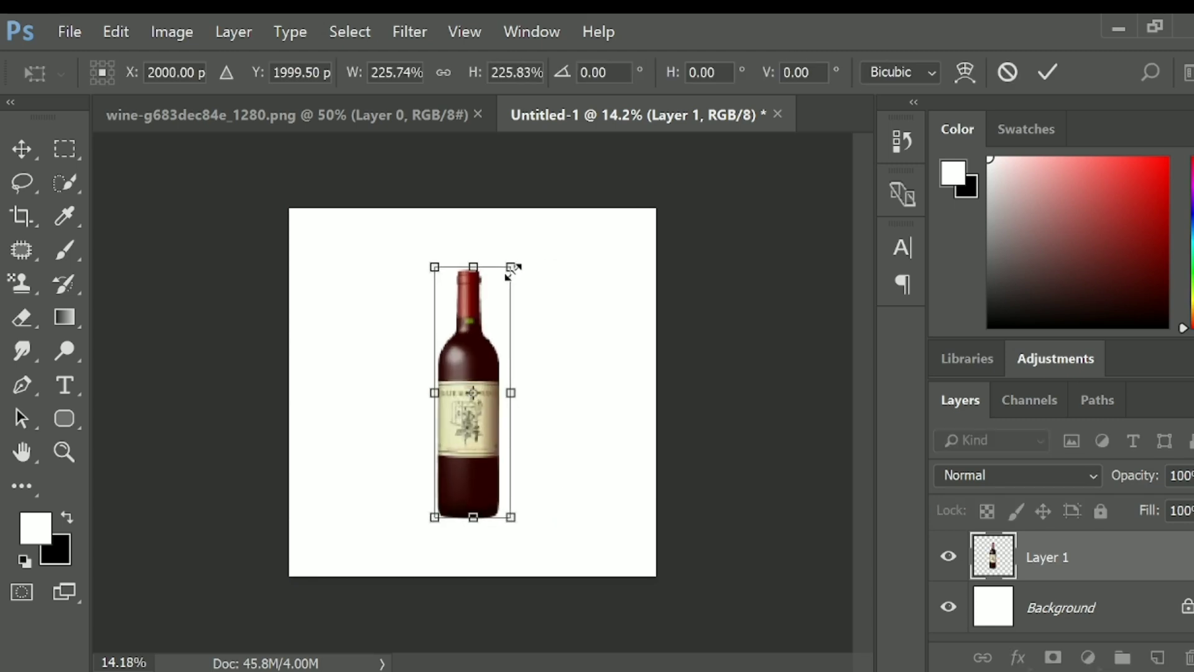
key(Return)
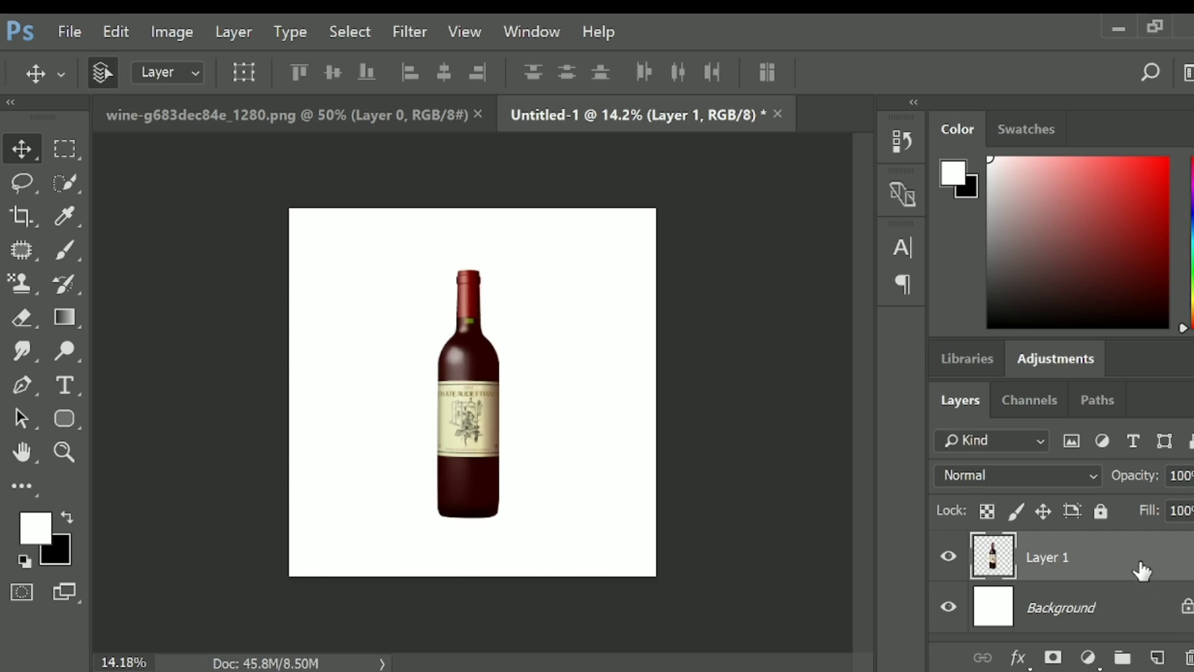
- Duplicate the bottle layer and fill the bottle silhouette on the lower layer, Layer 1, with black
key(ctrl+j)
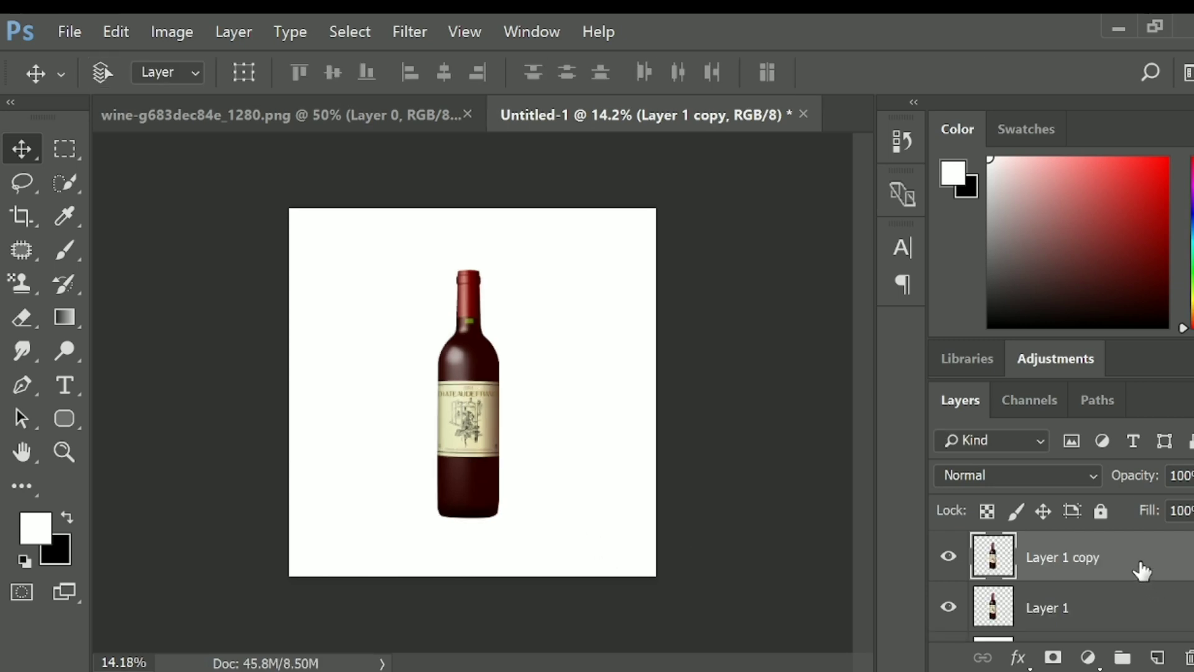
click(1113, 608)
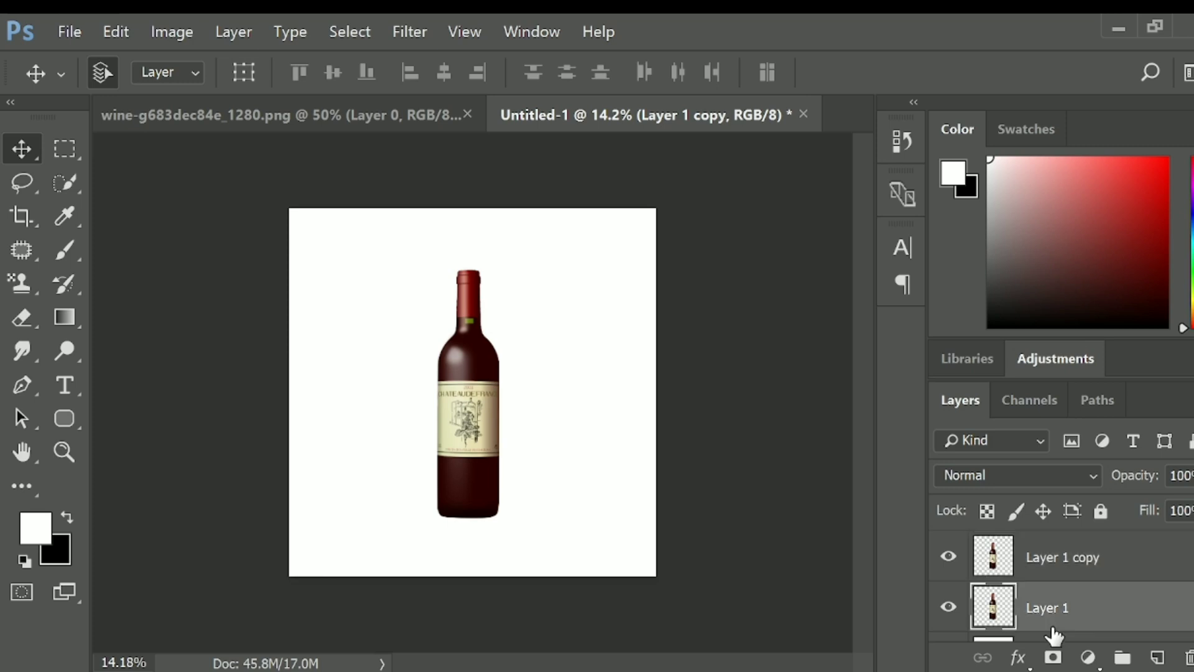
ctrl+click(992, 619)
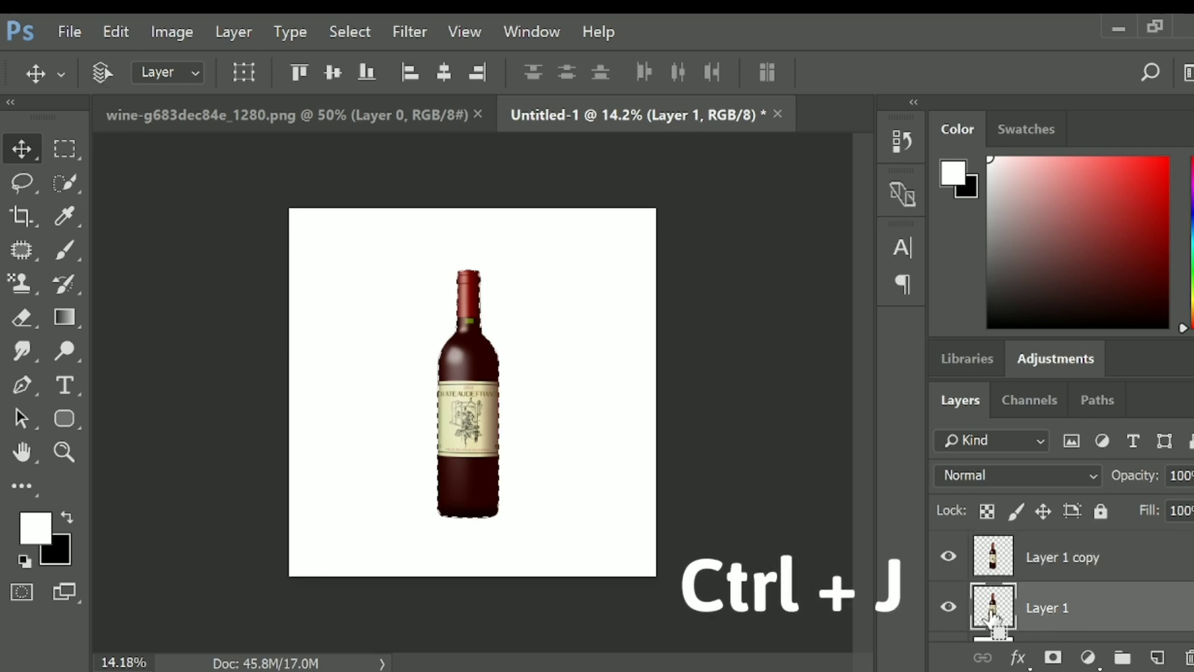
click(71, 519)
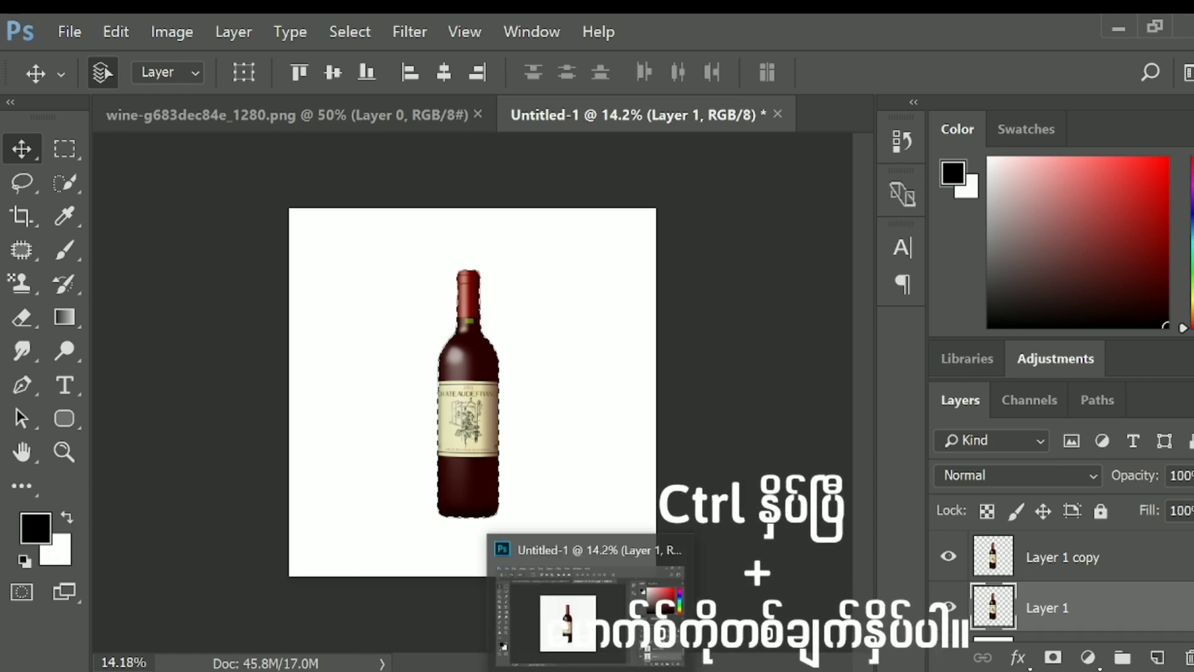
key(alt)
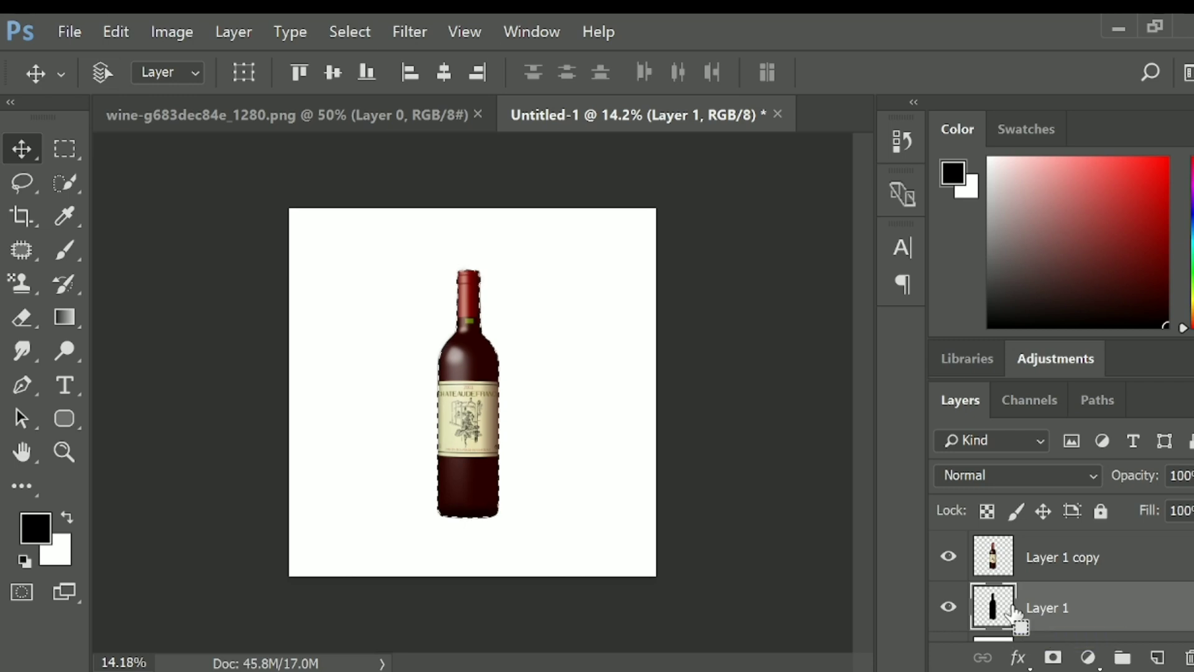
key(ctrl+d)
- Distort the black bottle on Layer 1 into a flat shadow slanting rightward from the bottle's base, about 10% of its height
key(ctrl+t)
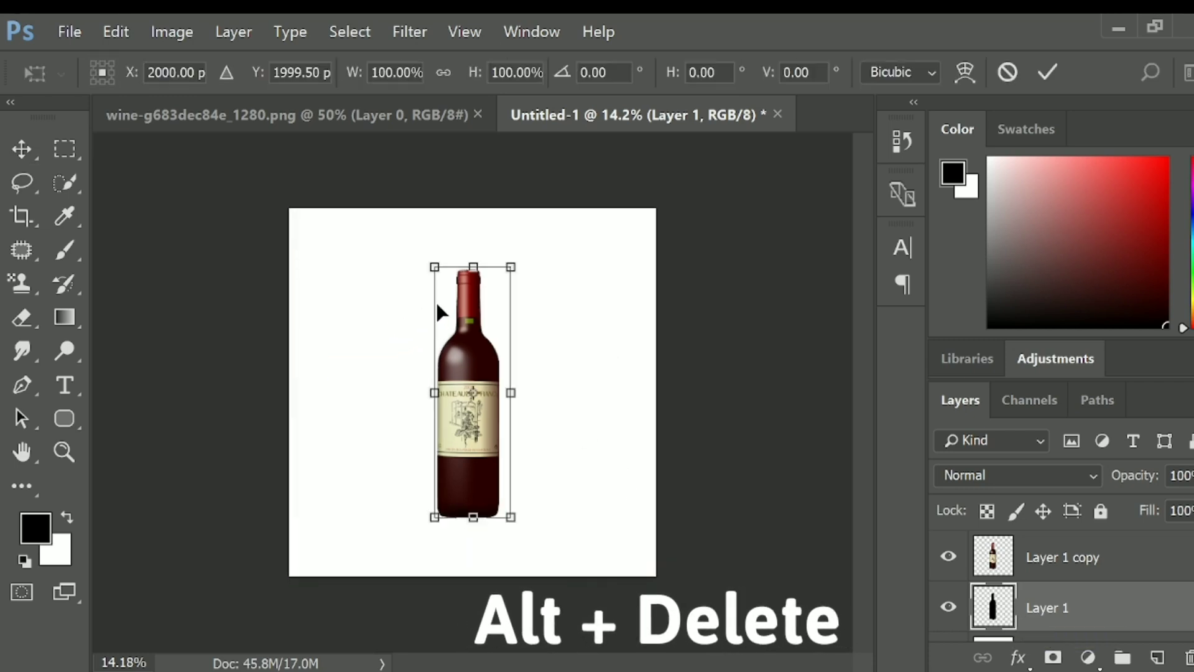
right_click(462, 296)
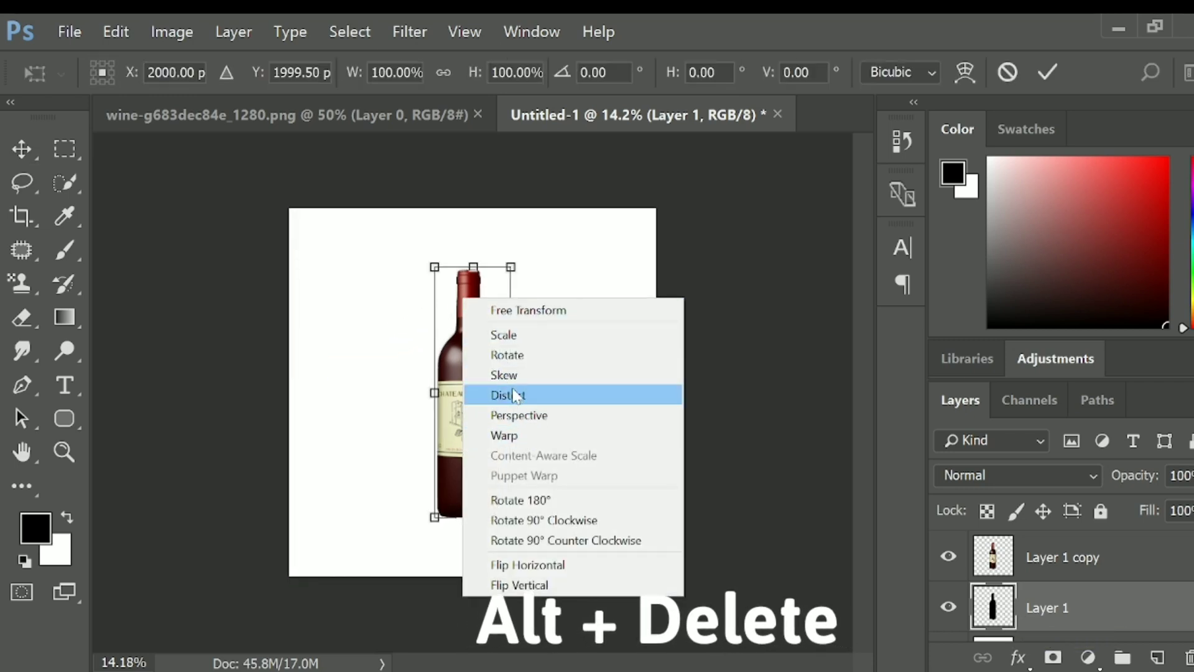
click(514, 395)
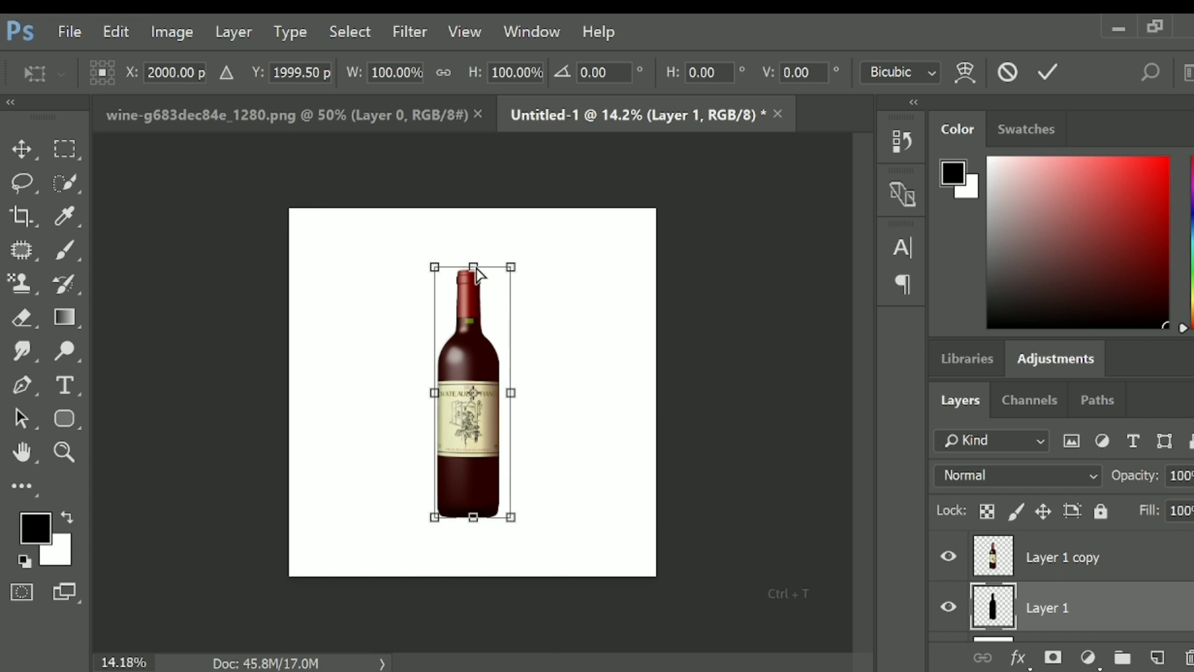
drag(476, 269, 578, 495)
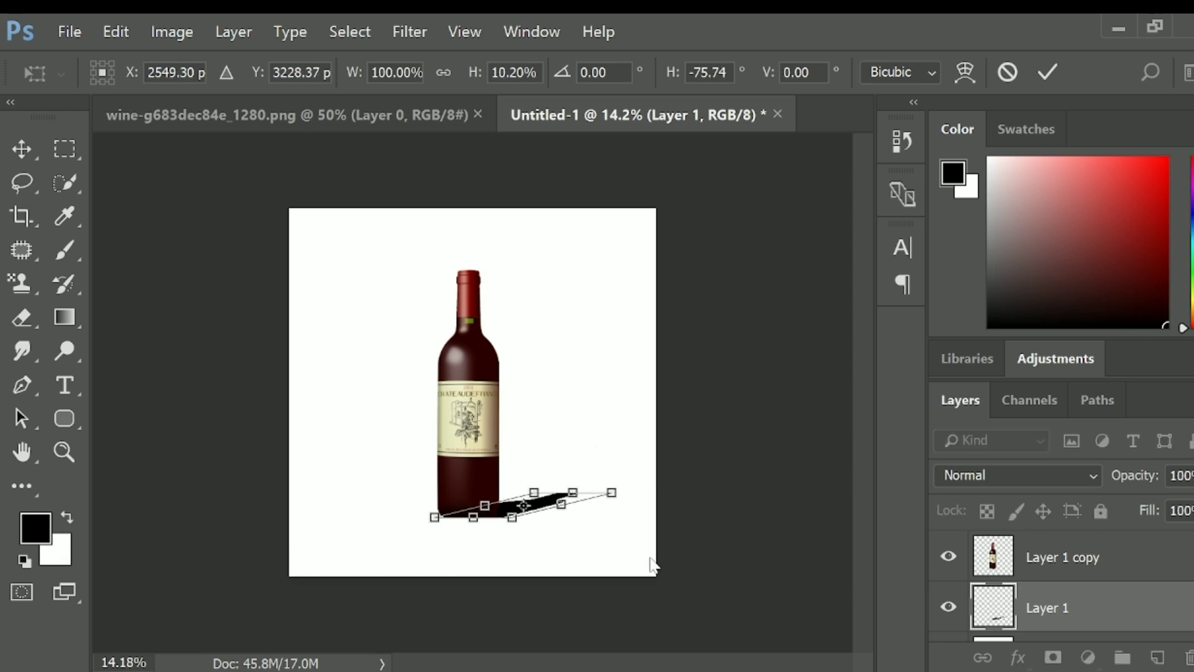
key(Return)
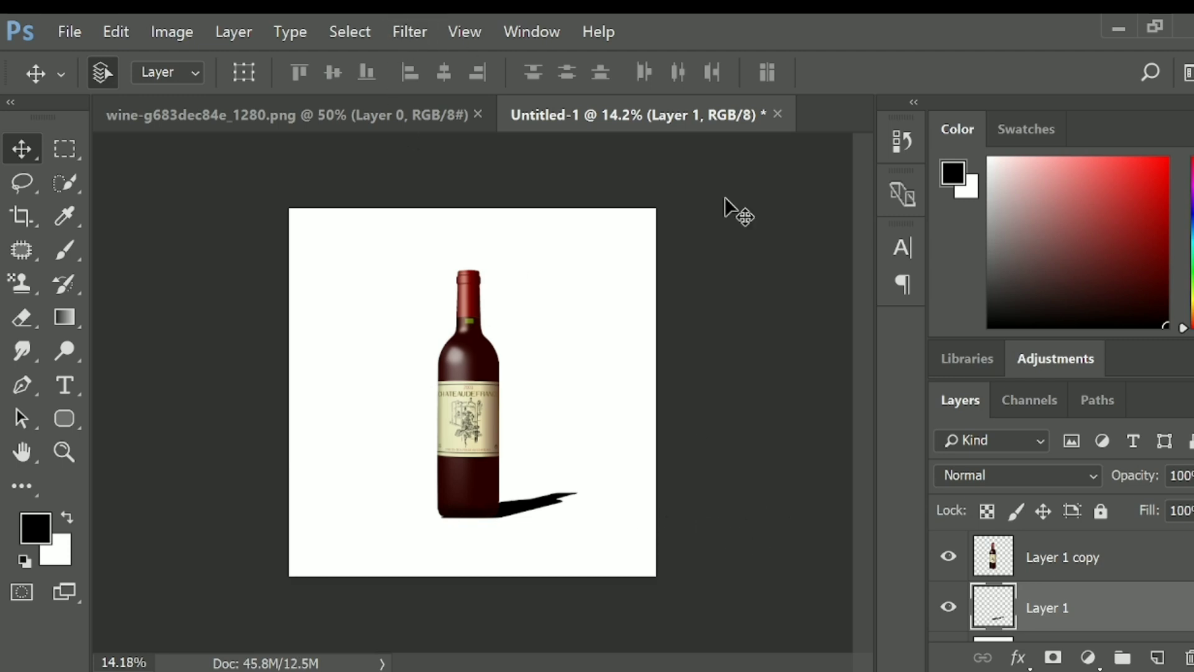
- Lower the shadow layer's opacity to about 59% and soften it with a 5.2-pixel Gaussian Blur
click(1192, 476)
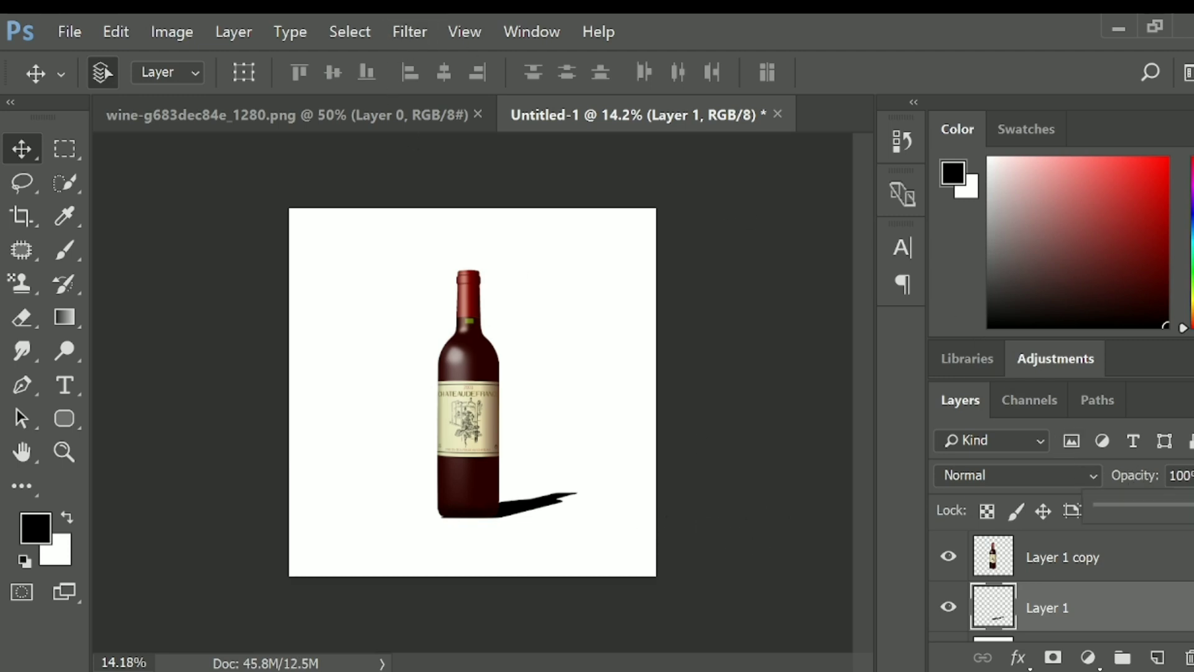
drag(1193, 509, 1170, 508)
click(410, 32)
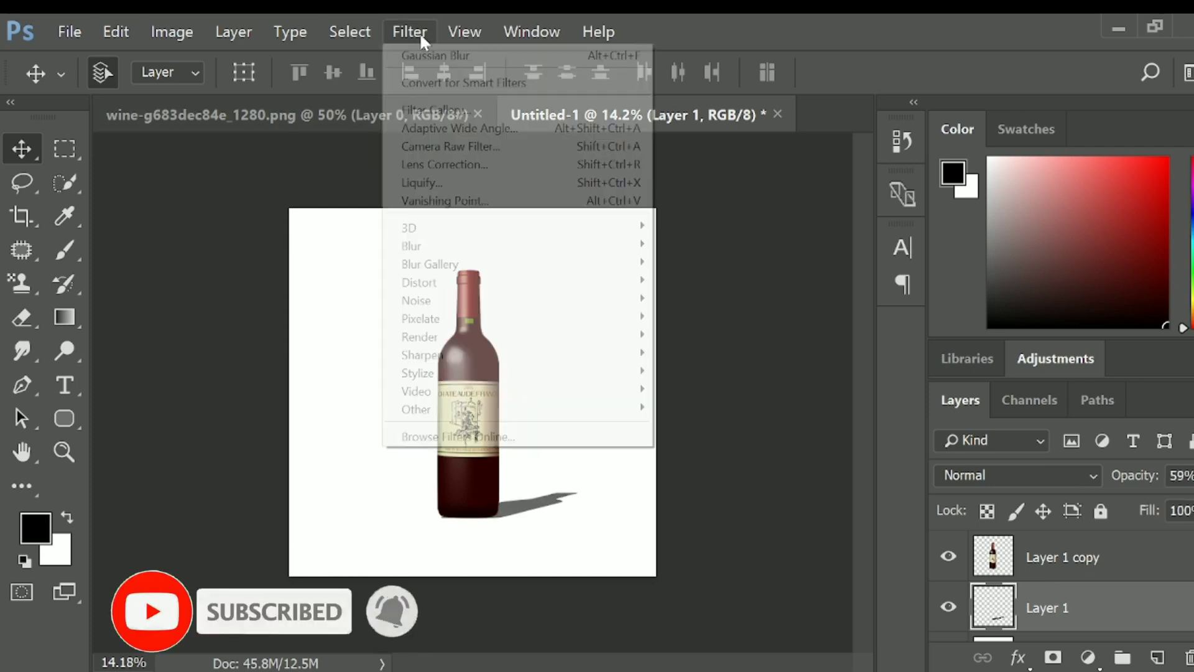
mouse_move(431, 247)
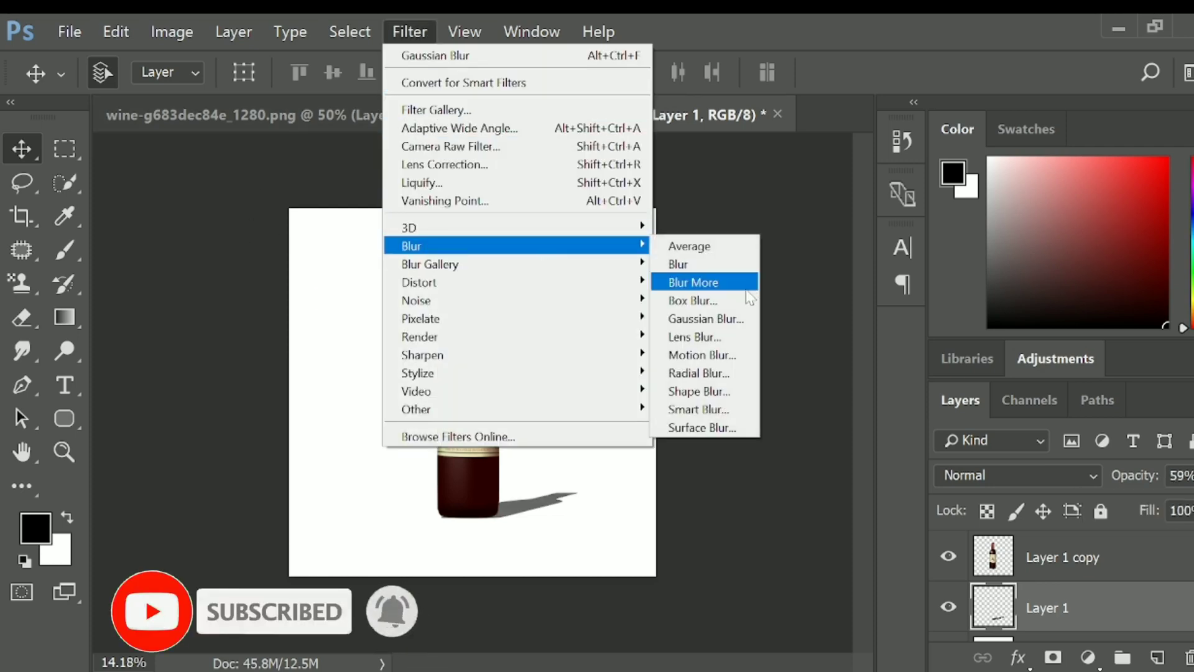
click(709, 322)
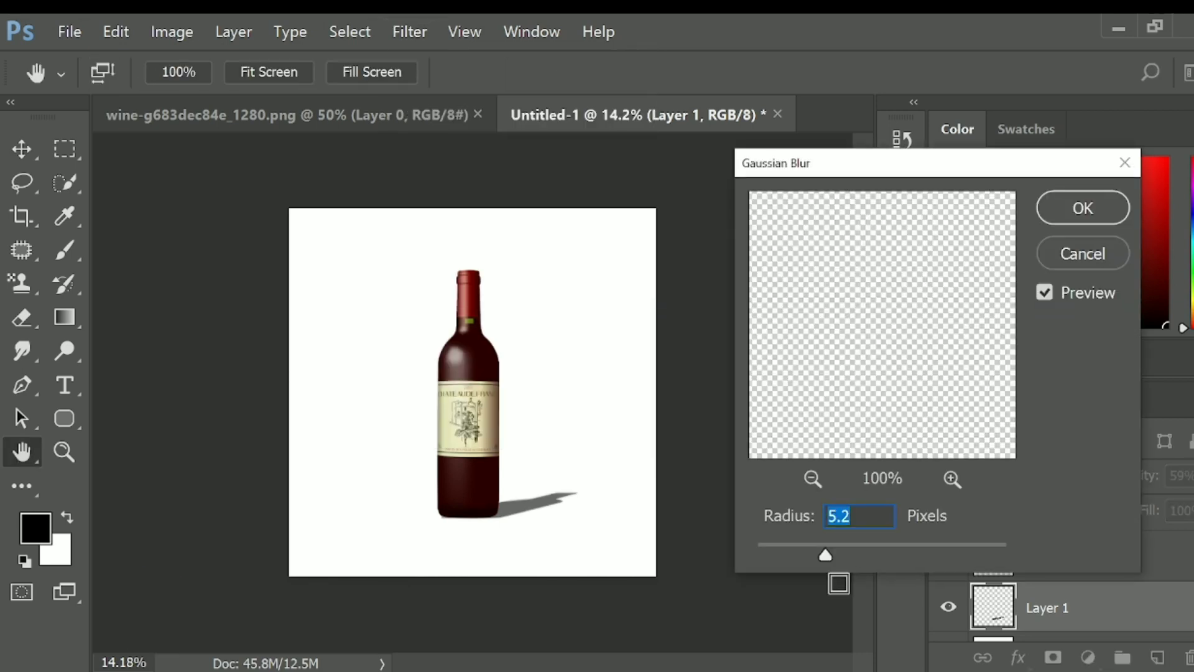
click(1083, 212)
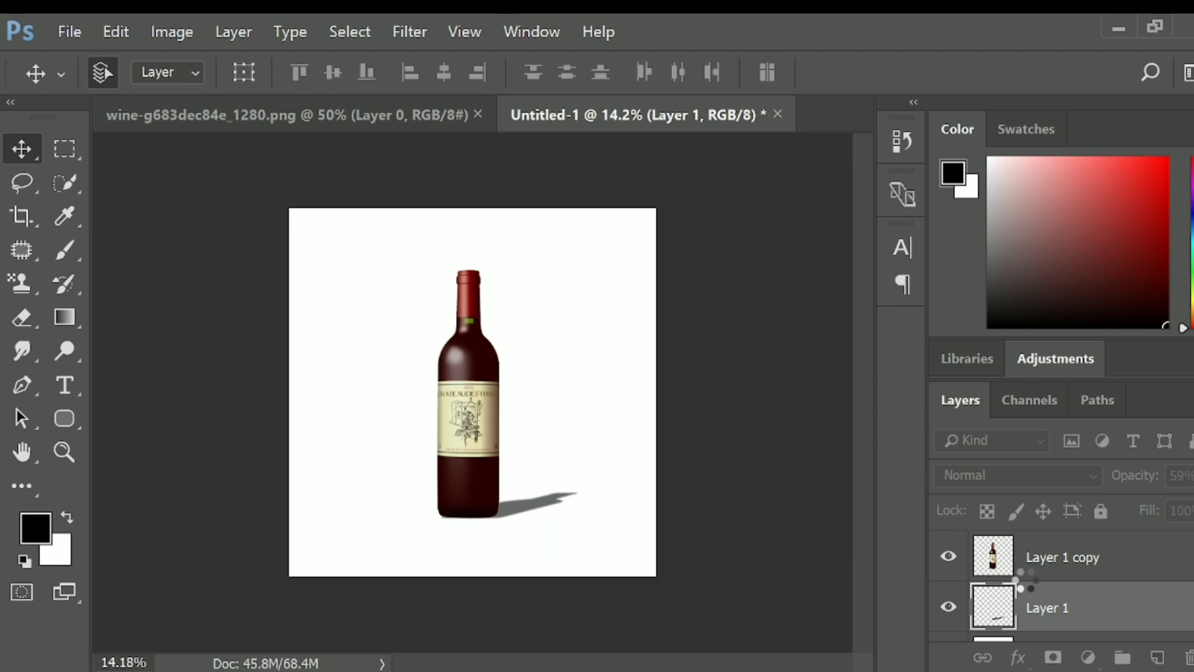
- Fill the Background layer with black
scroll(1040, 616, down, 1)
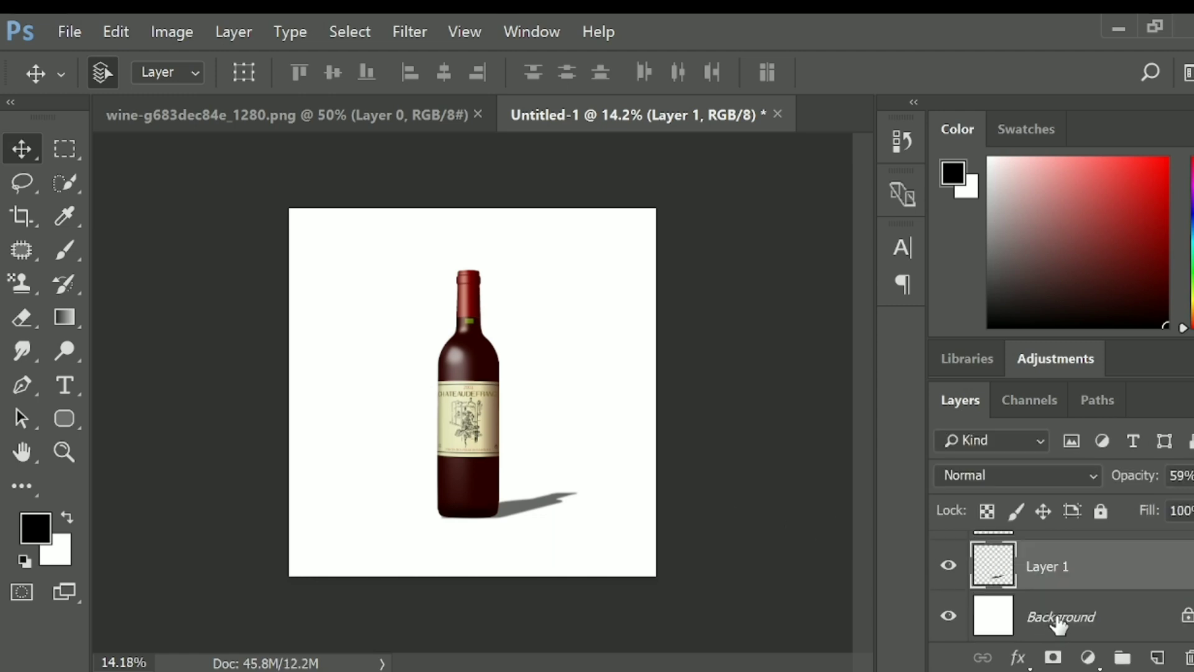
click(1051, 622)
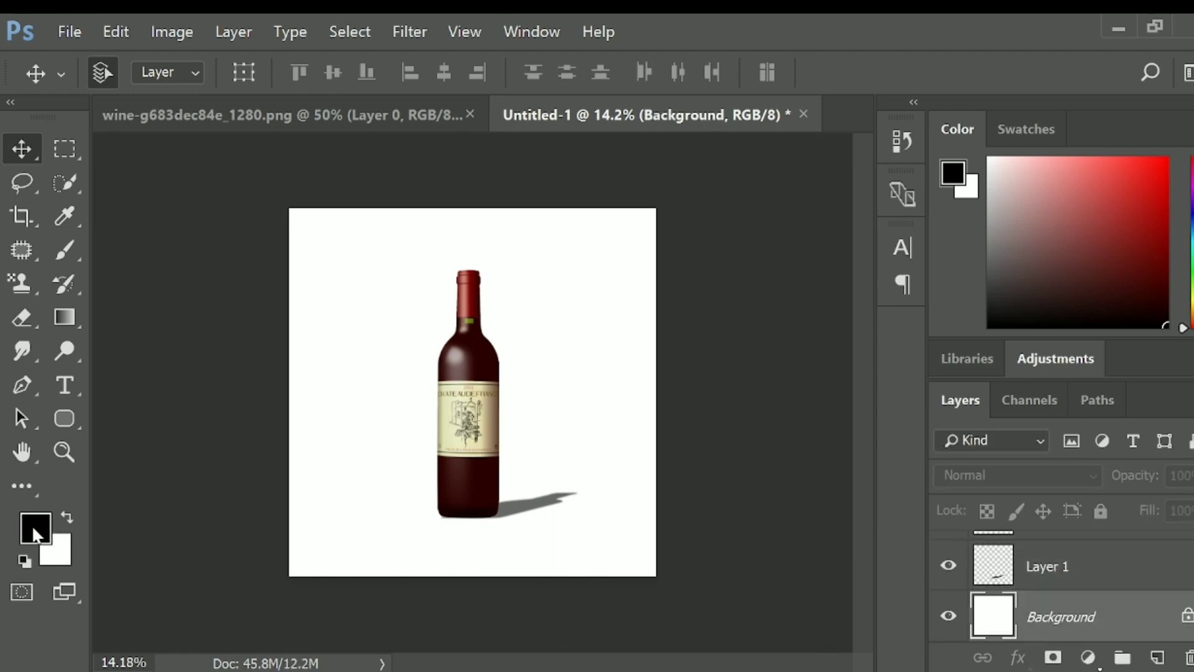
key(alt+BackSpace)
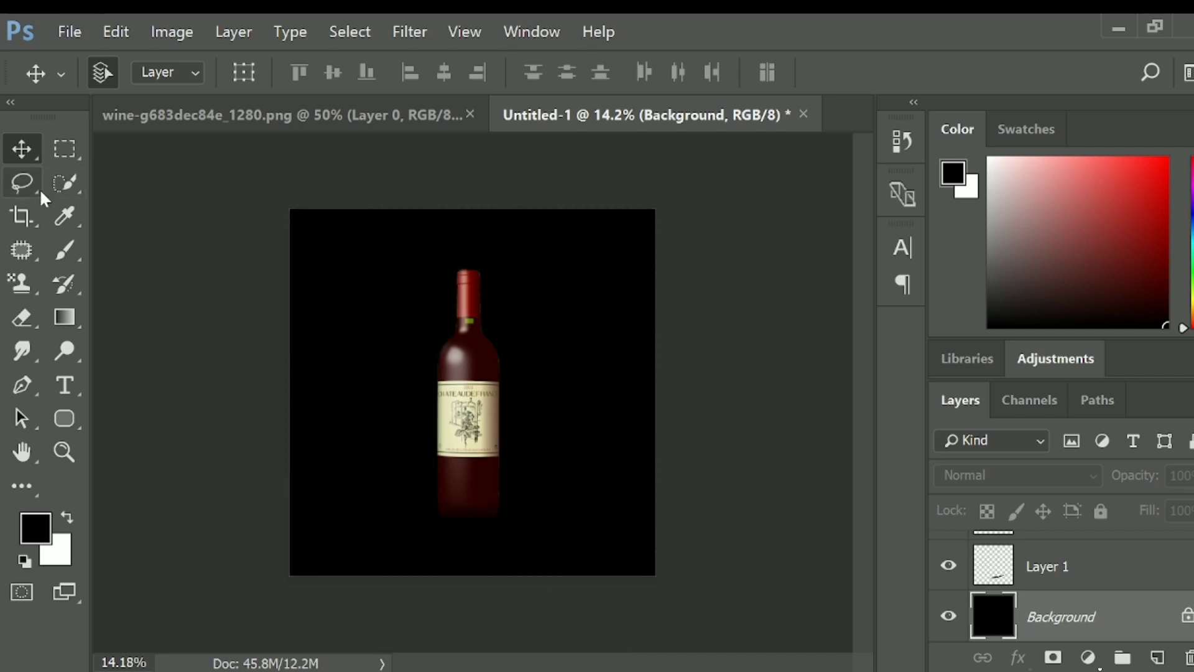
- Paint a soft white glow behind the bottle on a new layer above the background, using a 3700-pixel brush at 38% opacity
click(54, 257)
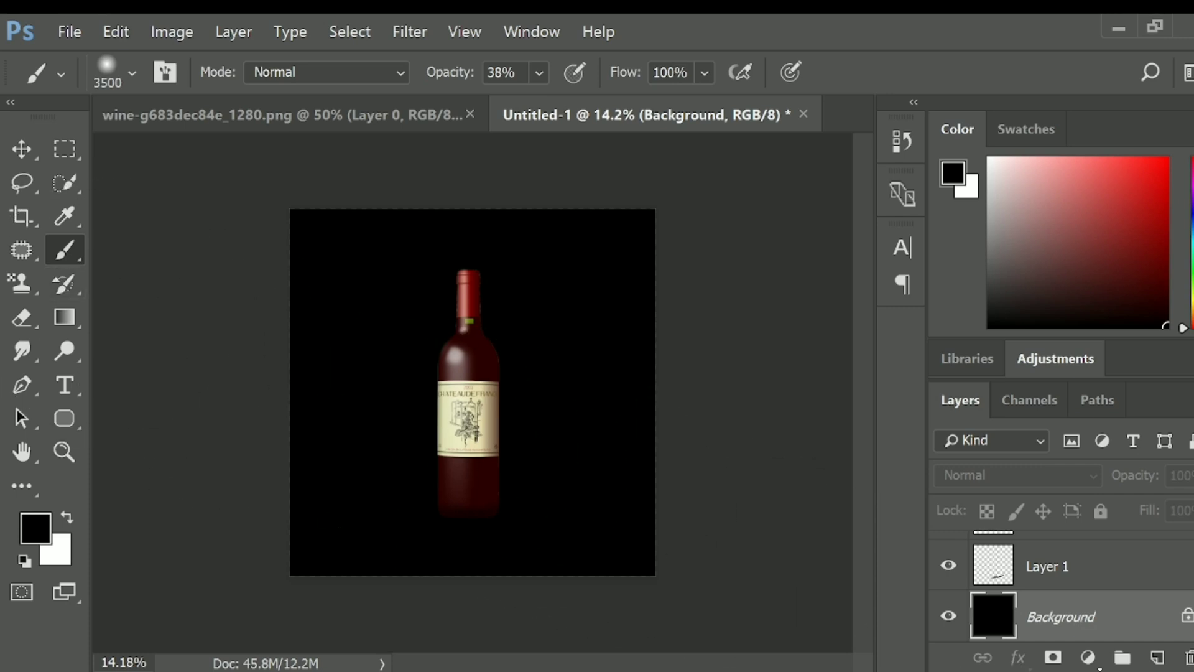
click(1158, 658)
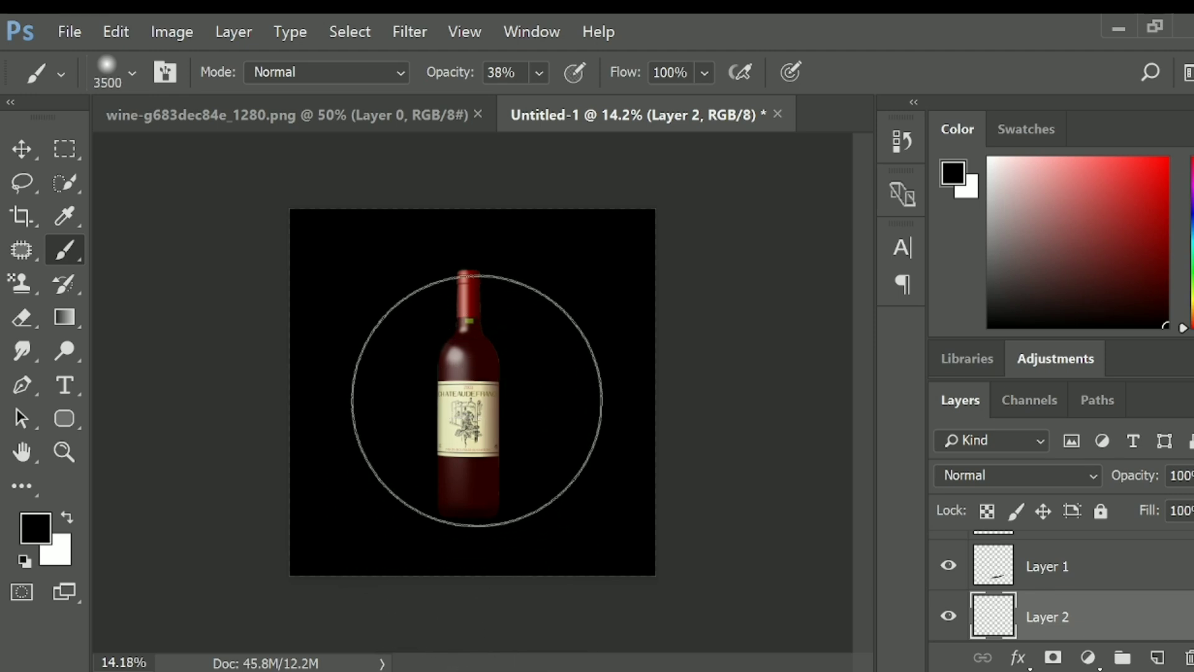
key(bracketright)
key(bracketright)
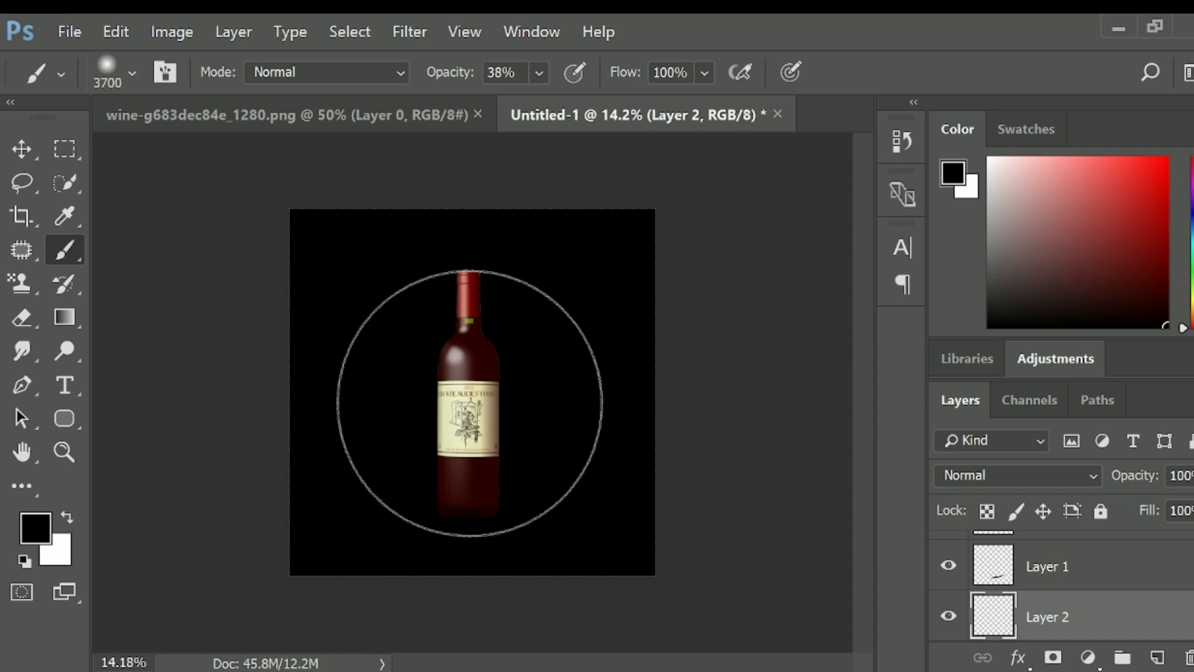
click(470, 403)
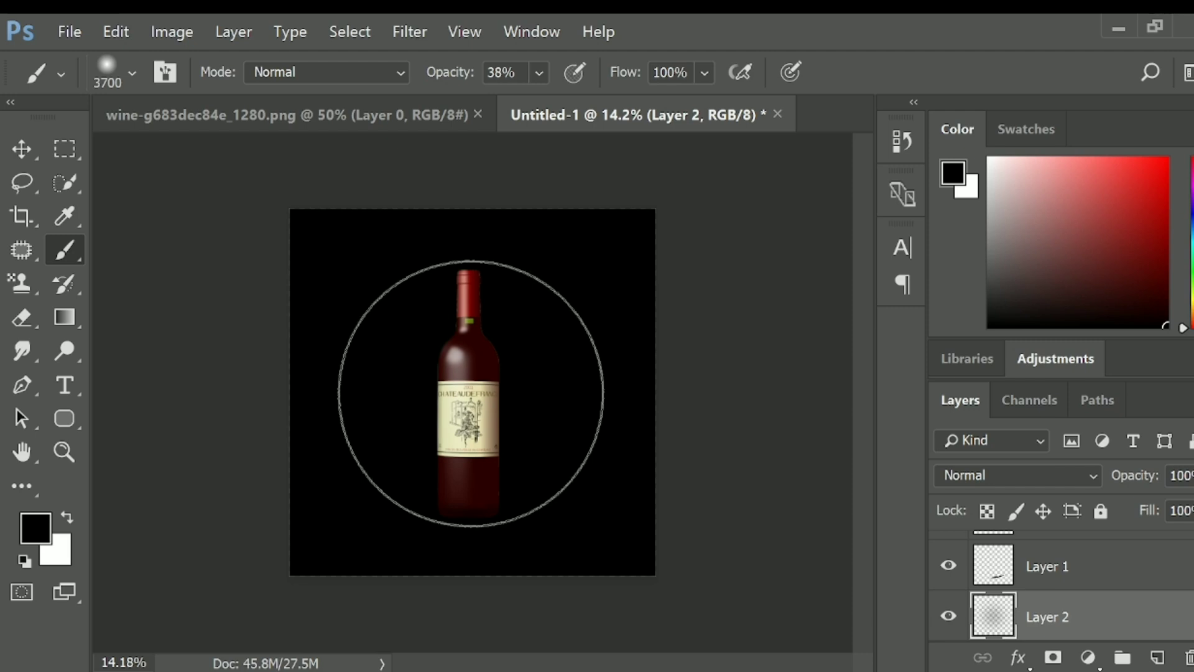
key(ctrl+z)
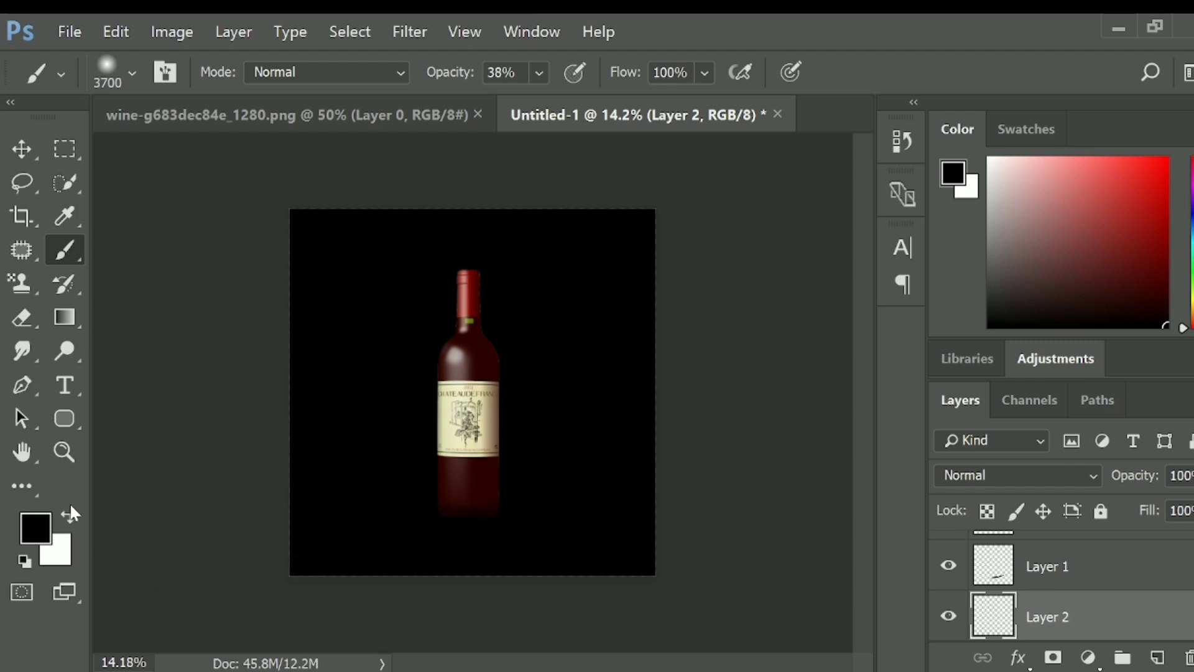
click(64, 513)
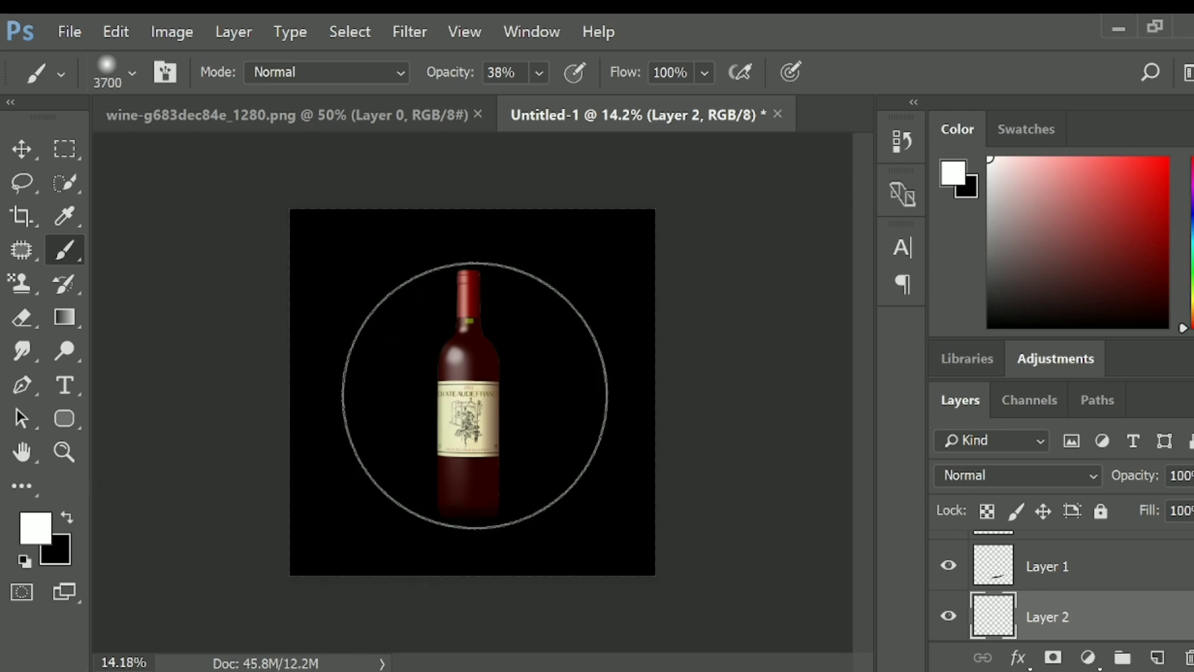
click(475, 395)
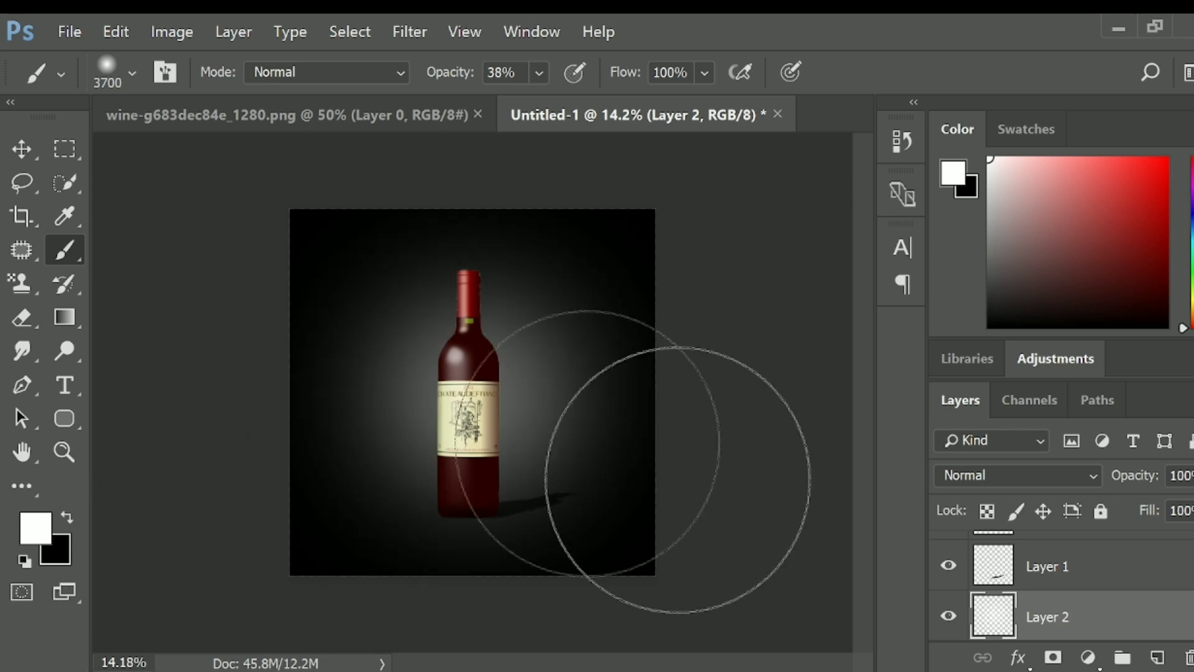
click(24, 149)
click(169, 250)
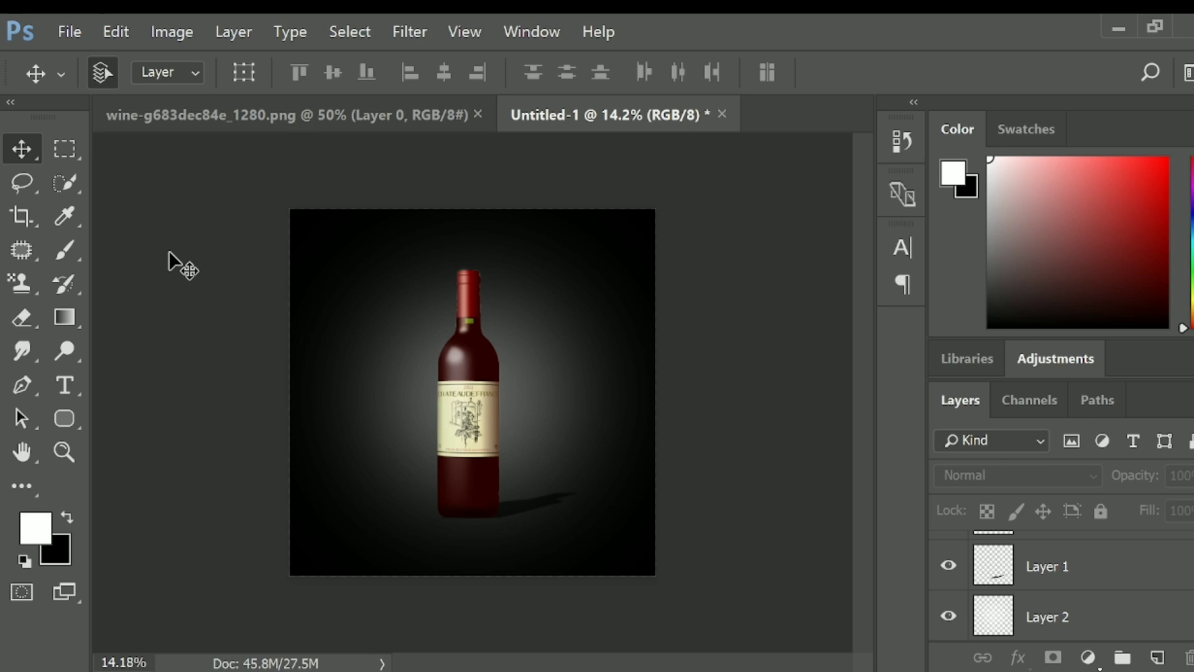
scroll(568, 573, up, 4)
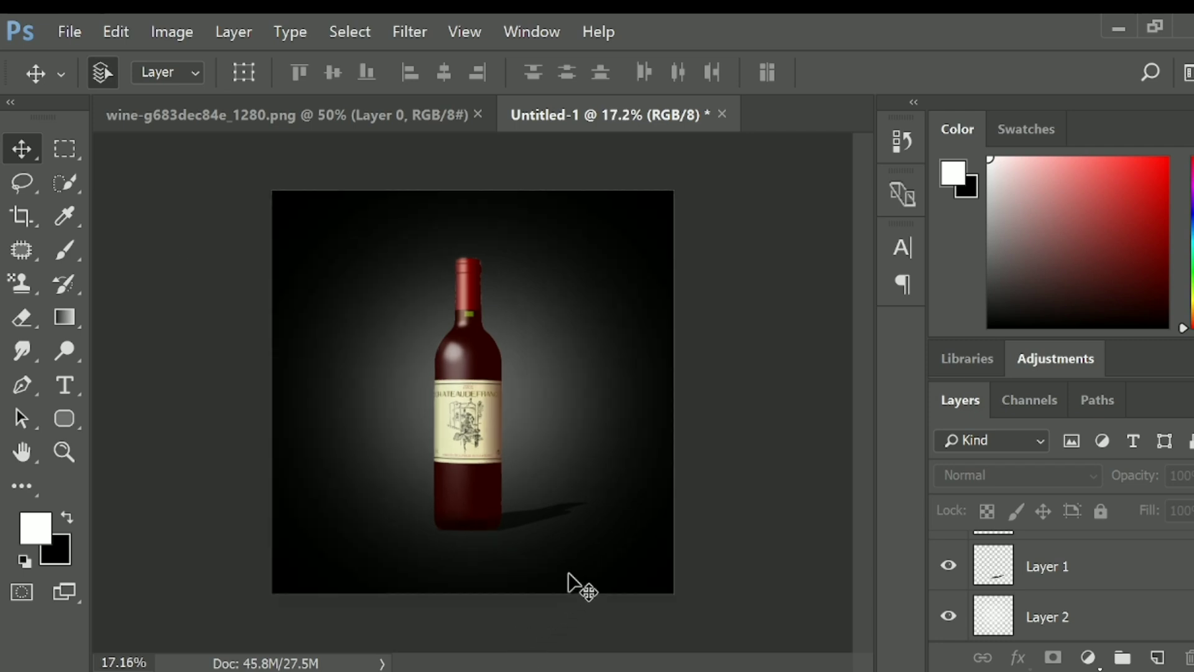
scroll(568, 572, up, 1)
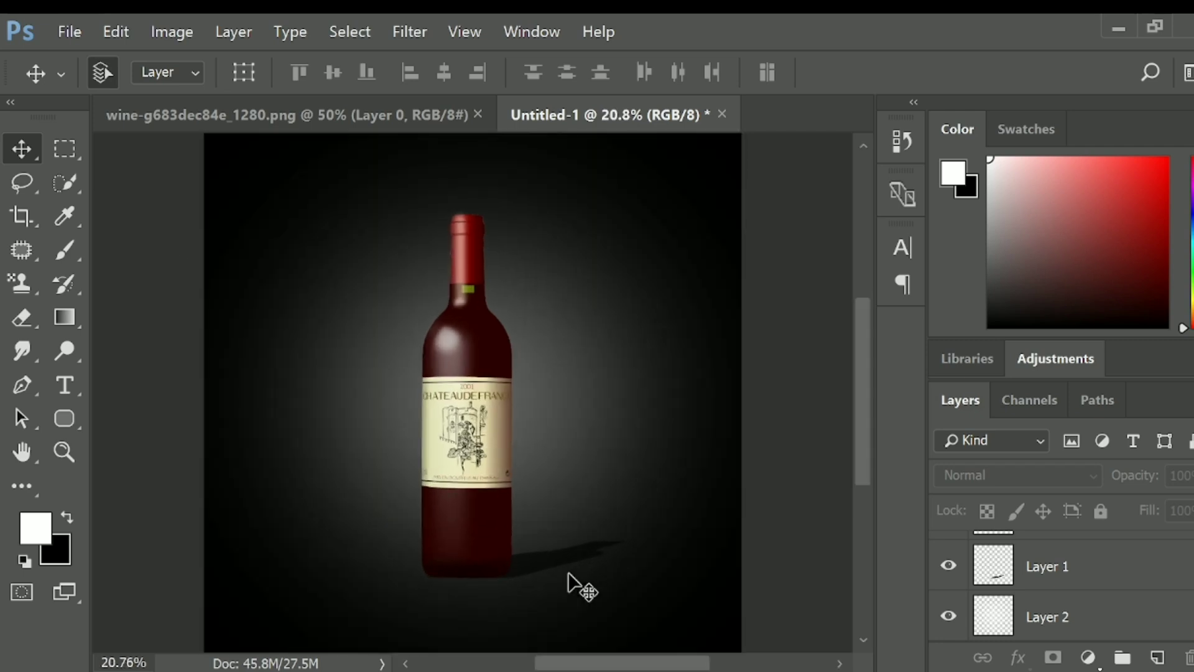
scroll(568, 573, down, 3)
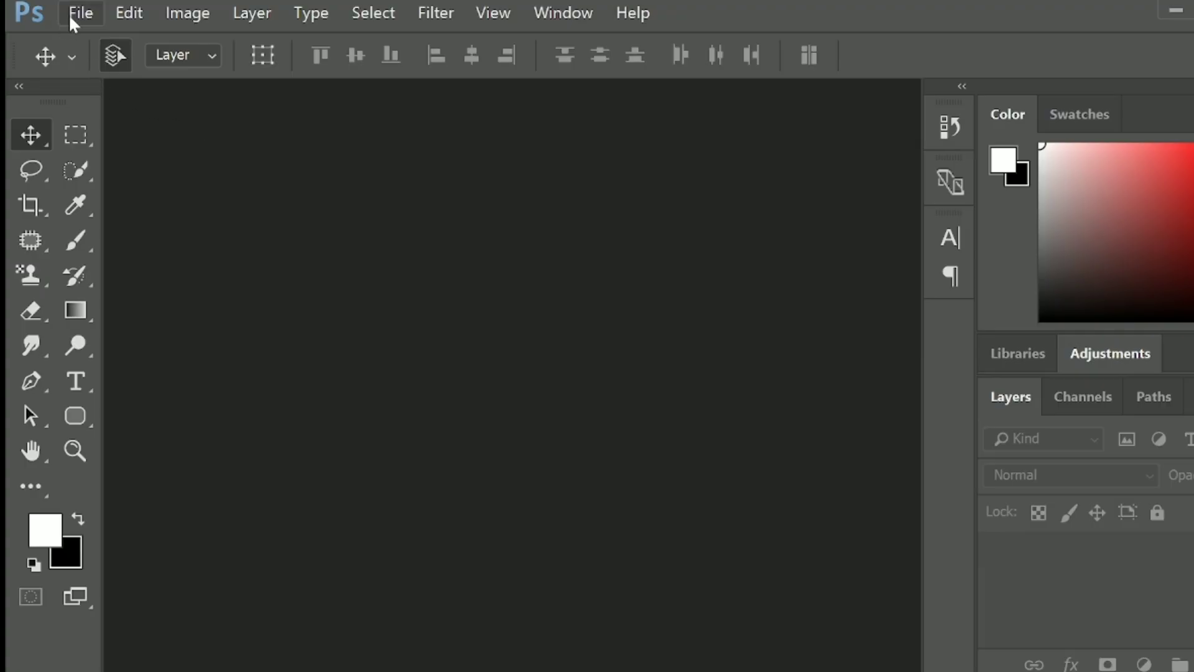
- Open the images road-g246f3efa3_1920 and sea-gc8a6fadf9_1920 together from the Downloads folder
click(80, 14)
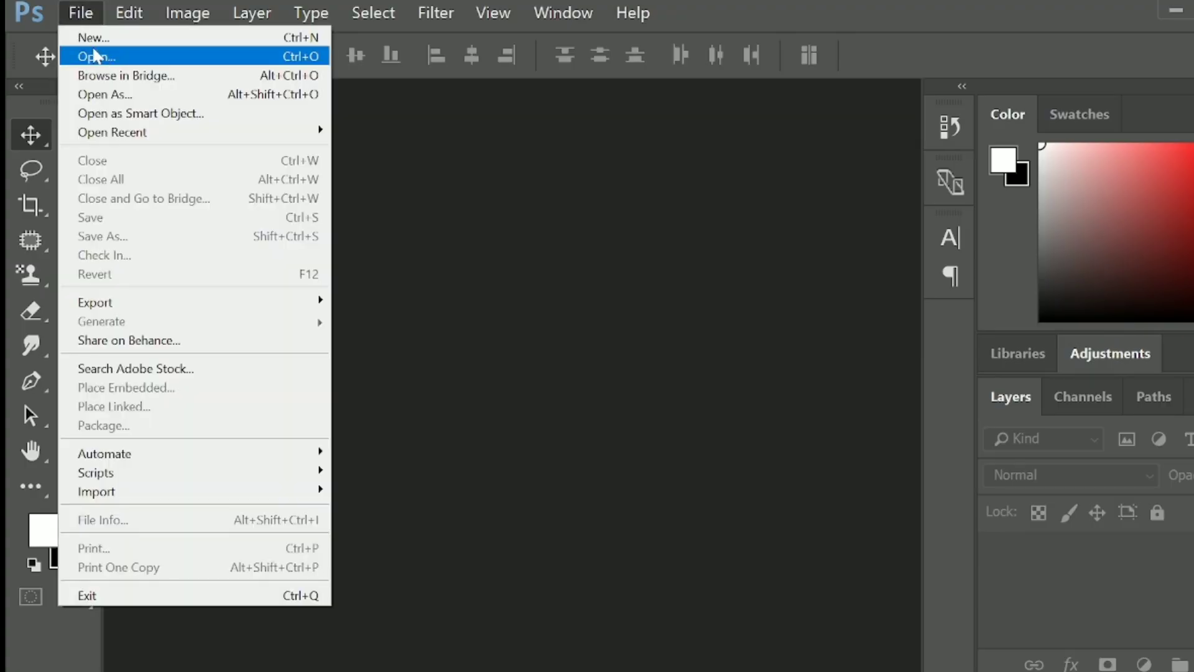
click(87, 51)
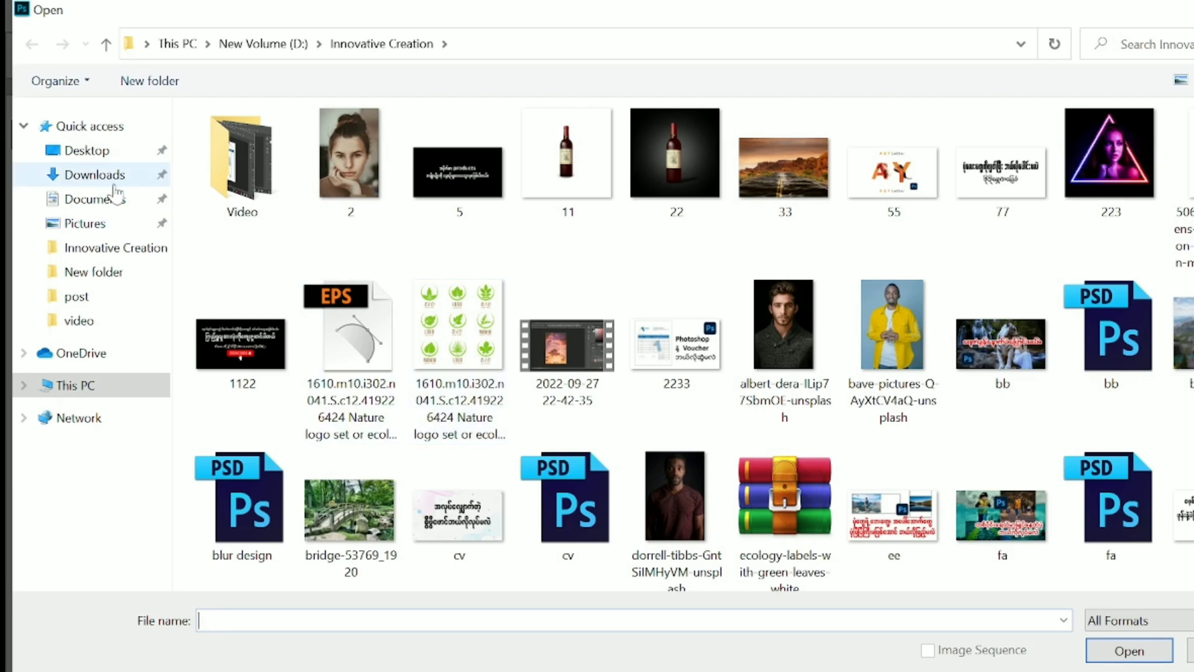
click(93, 175)
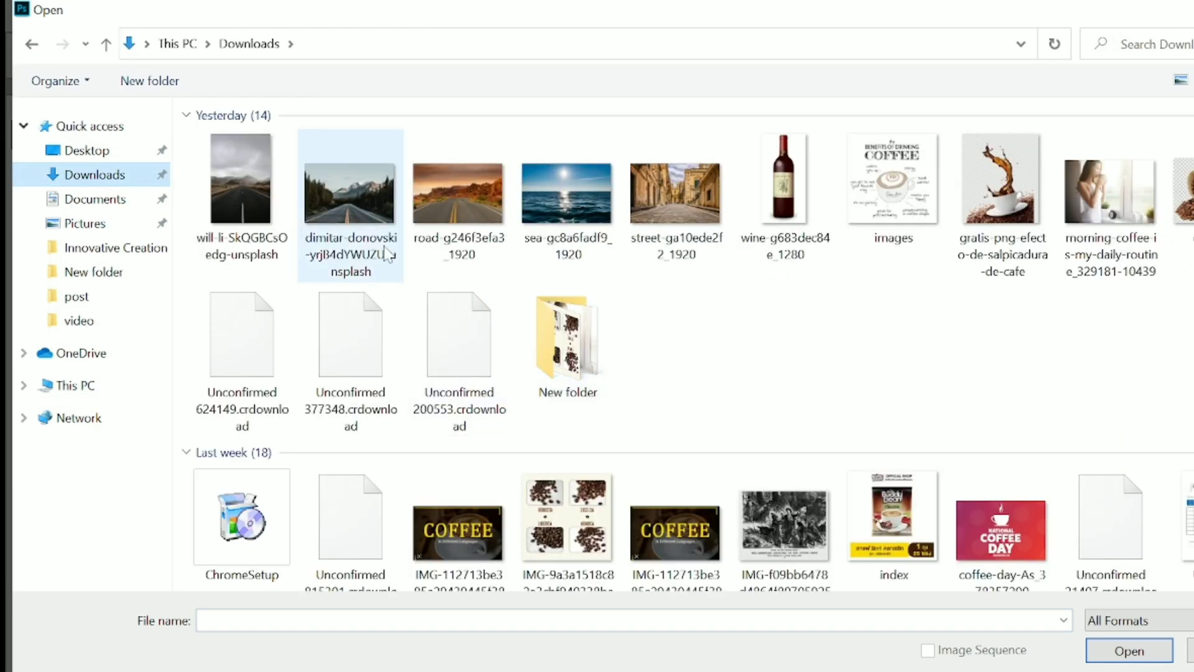
click(460, 194)
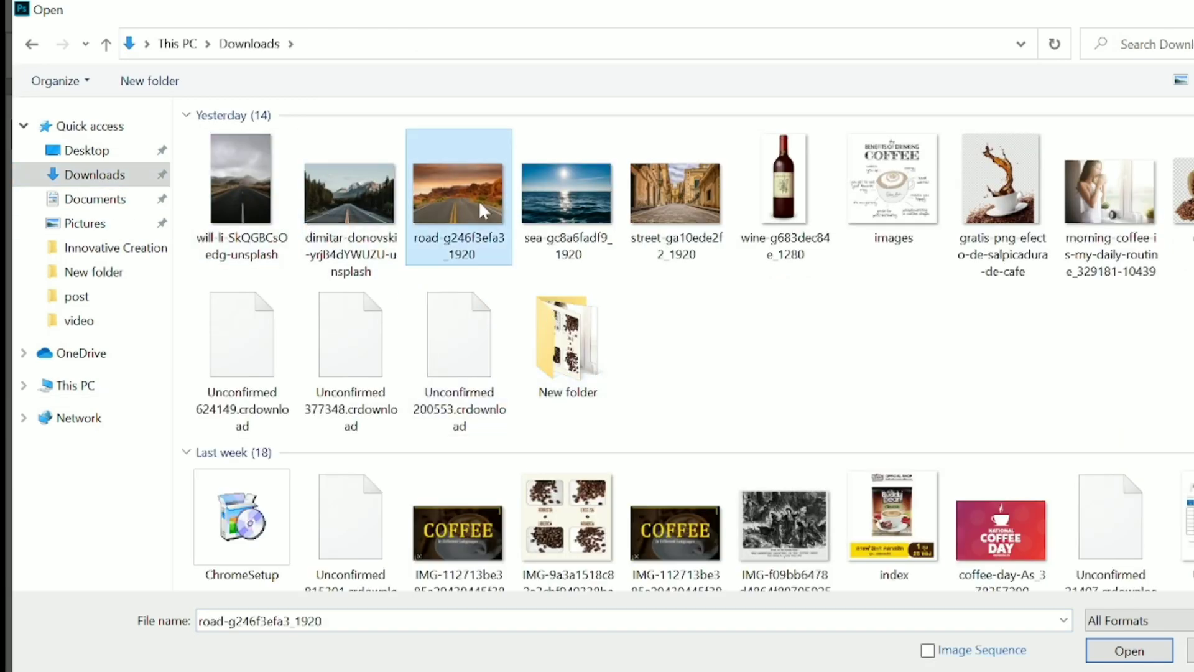
ctrl+click(575, 225)
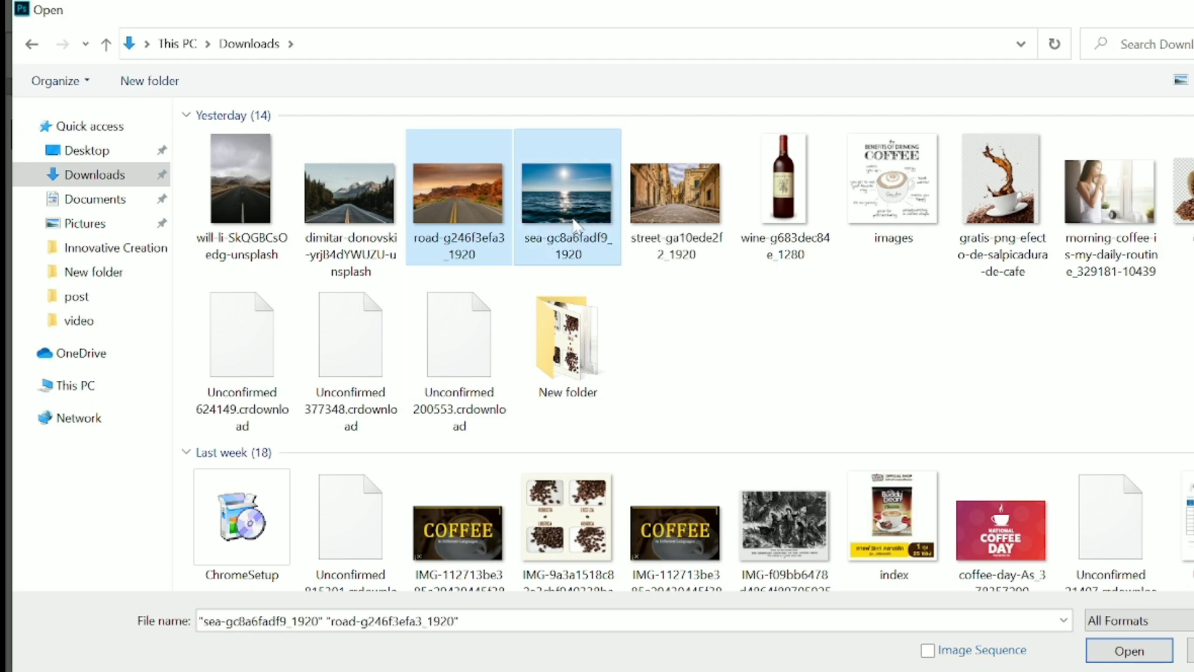
key(Return)
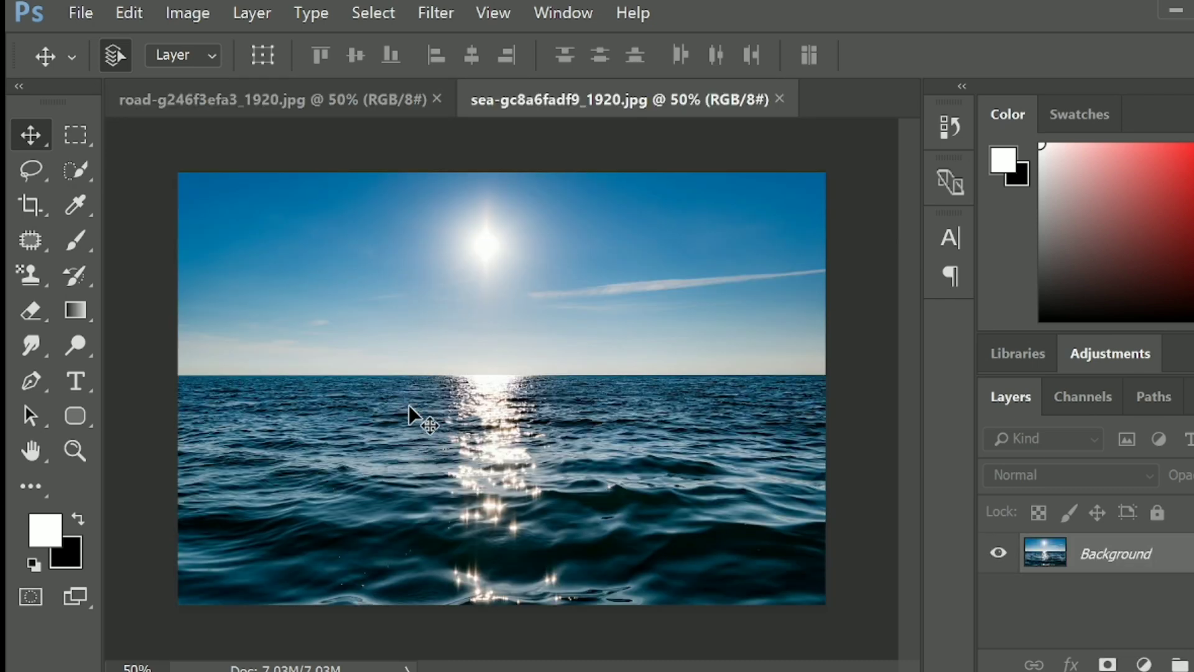
- Copy the sea below the horizon into the road image and move it down over the road, flush with the image's bottom edge
key(m)
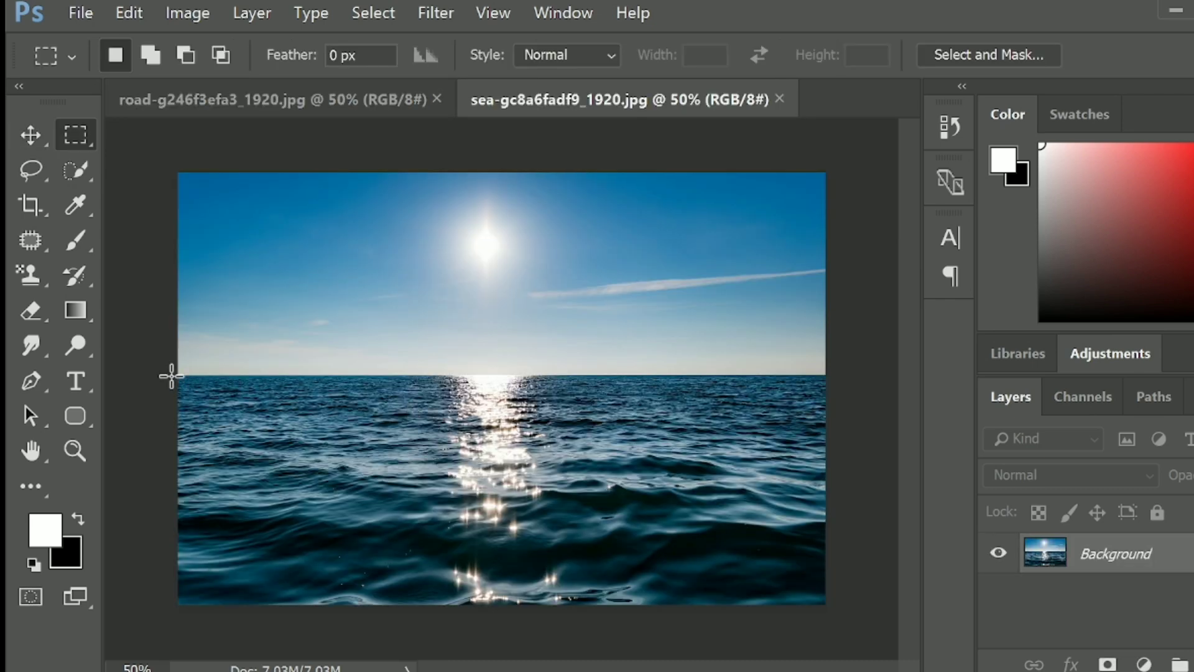
drag(171, 376, 869, 608)
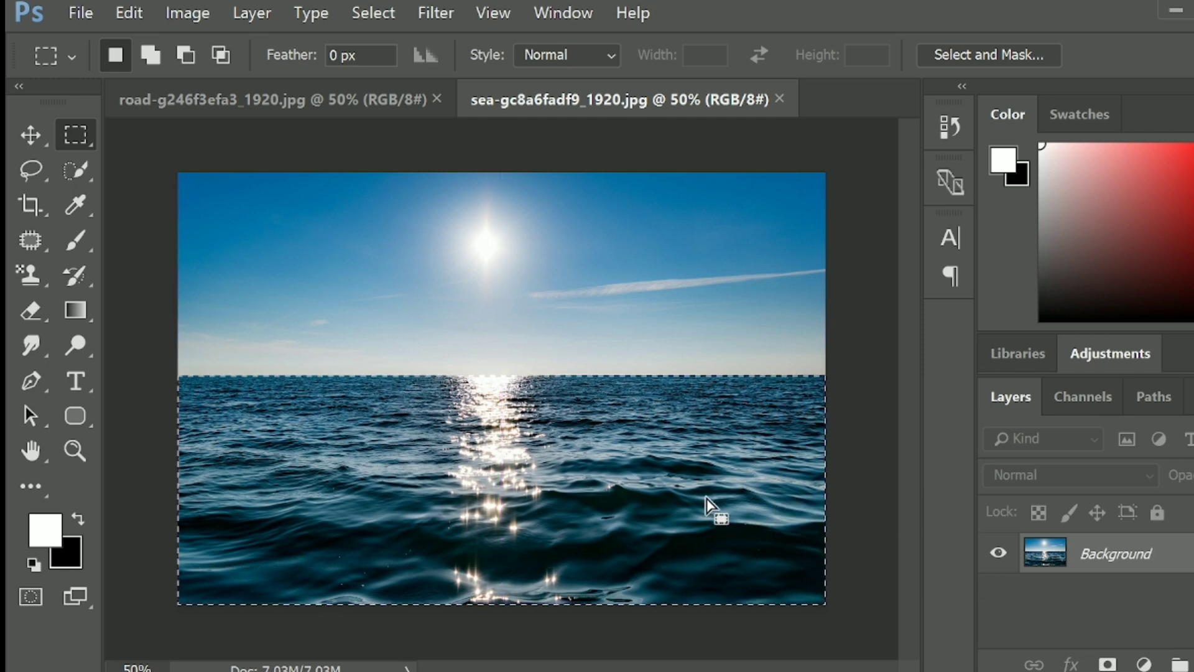
key(ctrl+Tab)
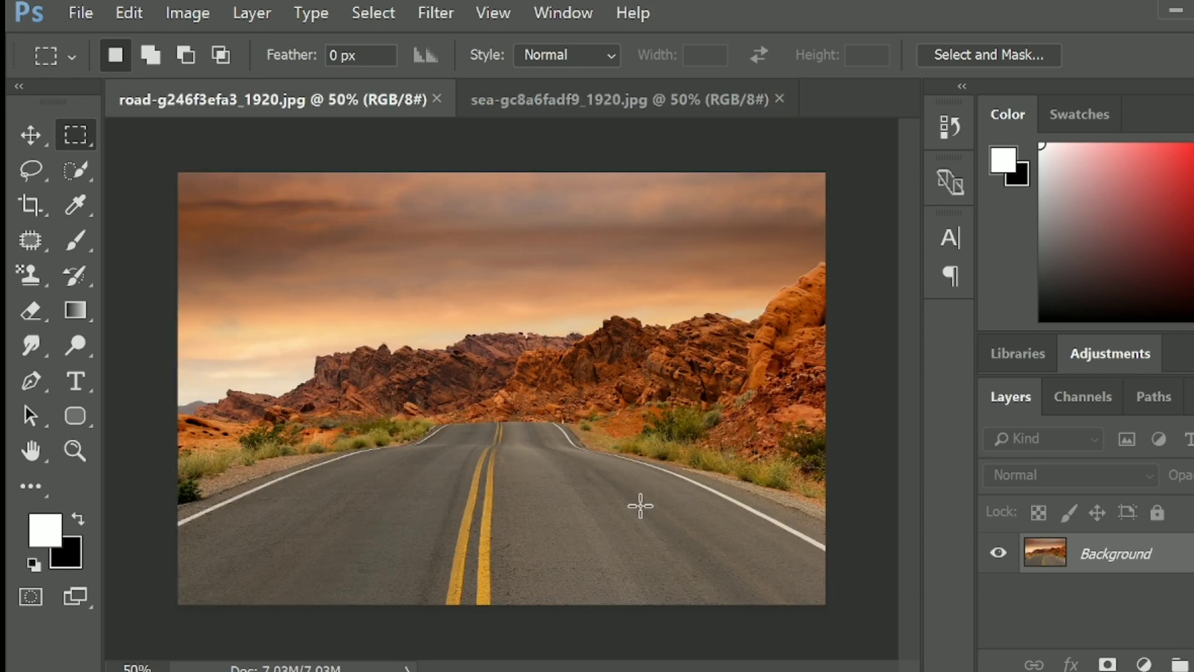
key(ctrl+v)
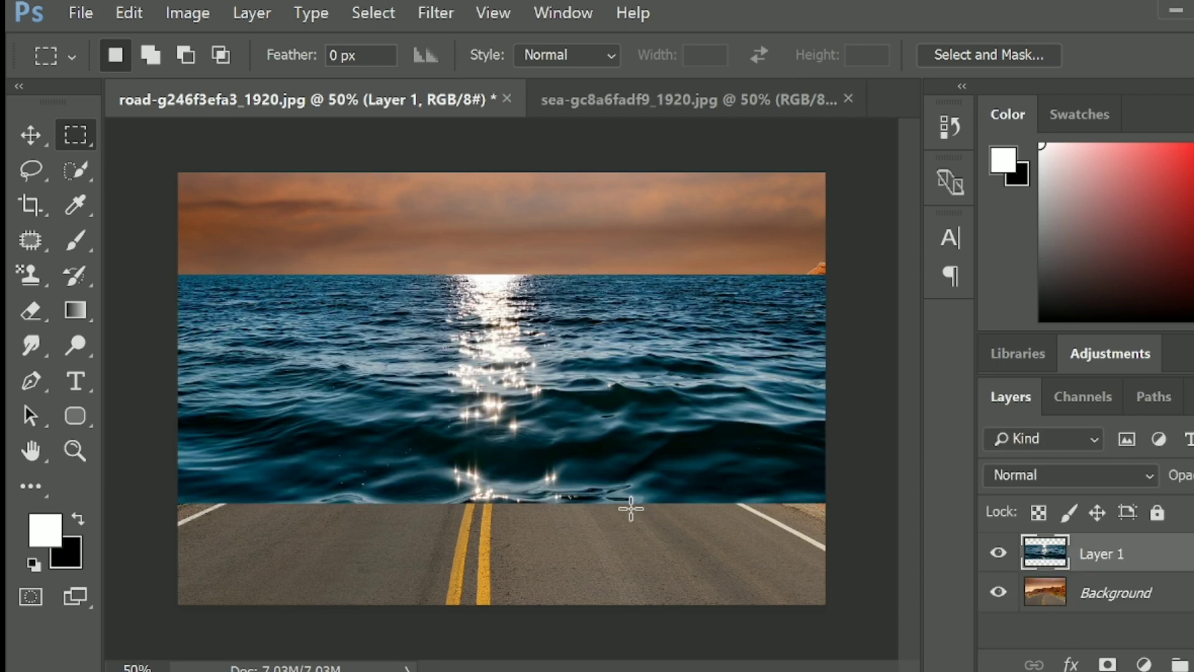
key(v)
drag(572, 439, 565, 544)
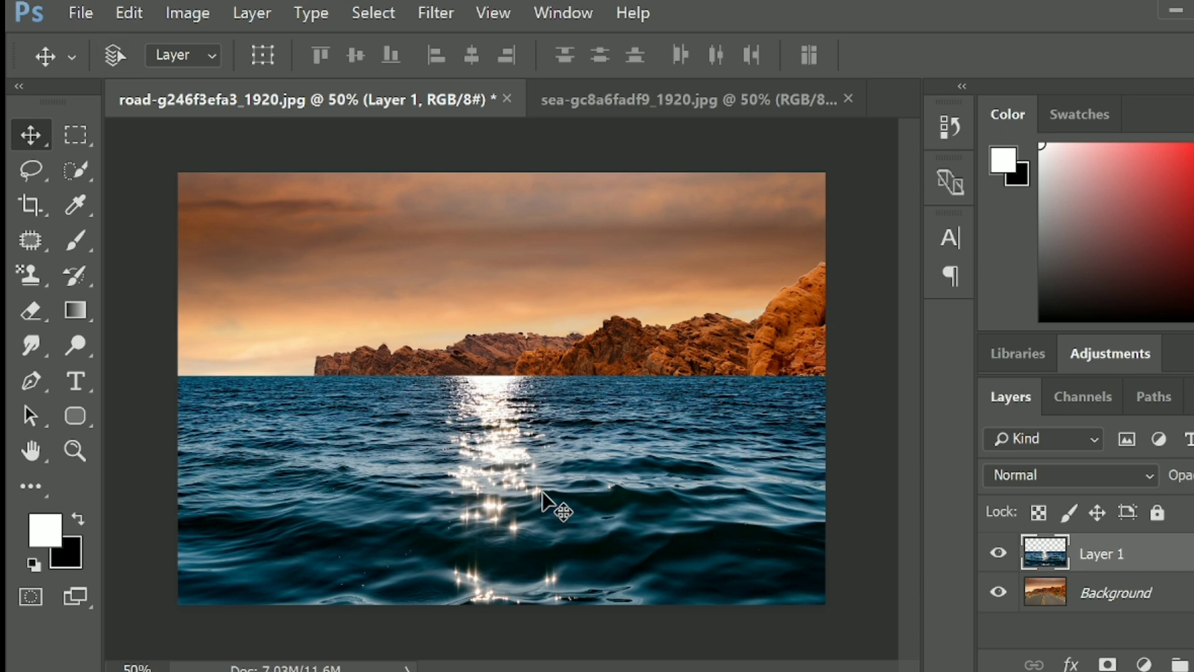
- Squash the sea layer from its upper edge to about 80% height, keeping it flush with the image's bottom edge
key(ctrl+t)
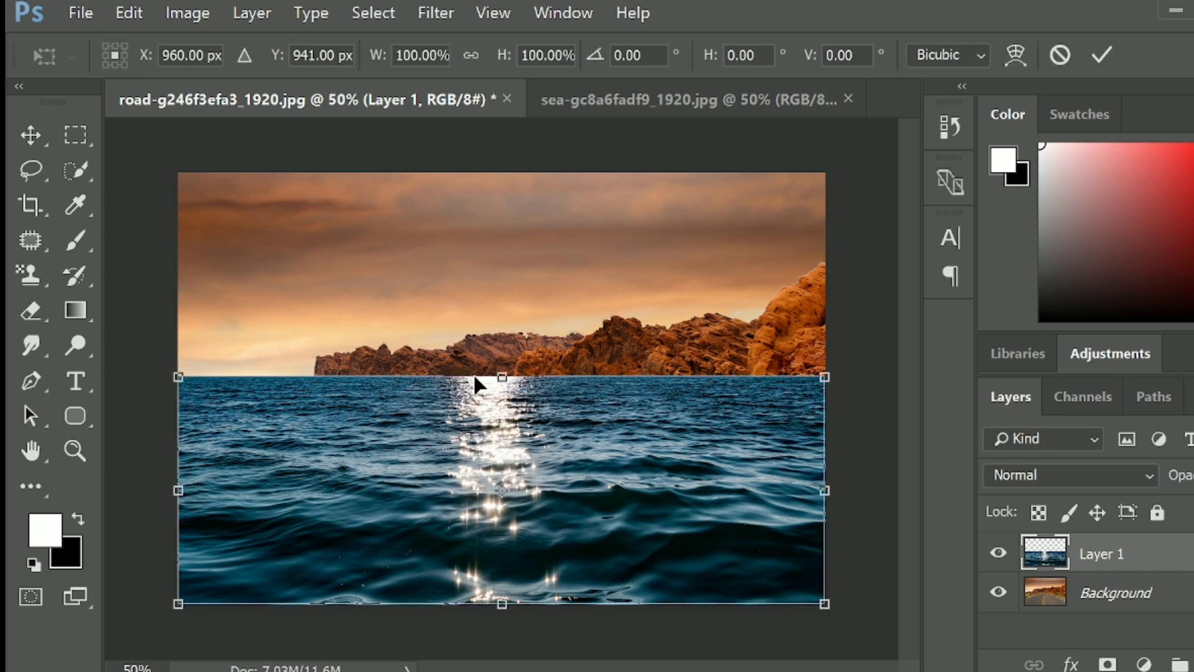
drag(501, 375, 503, 421)
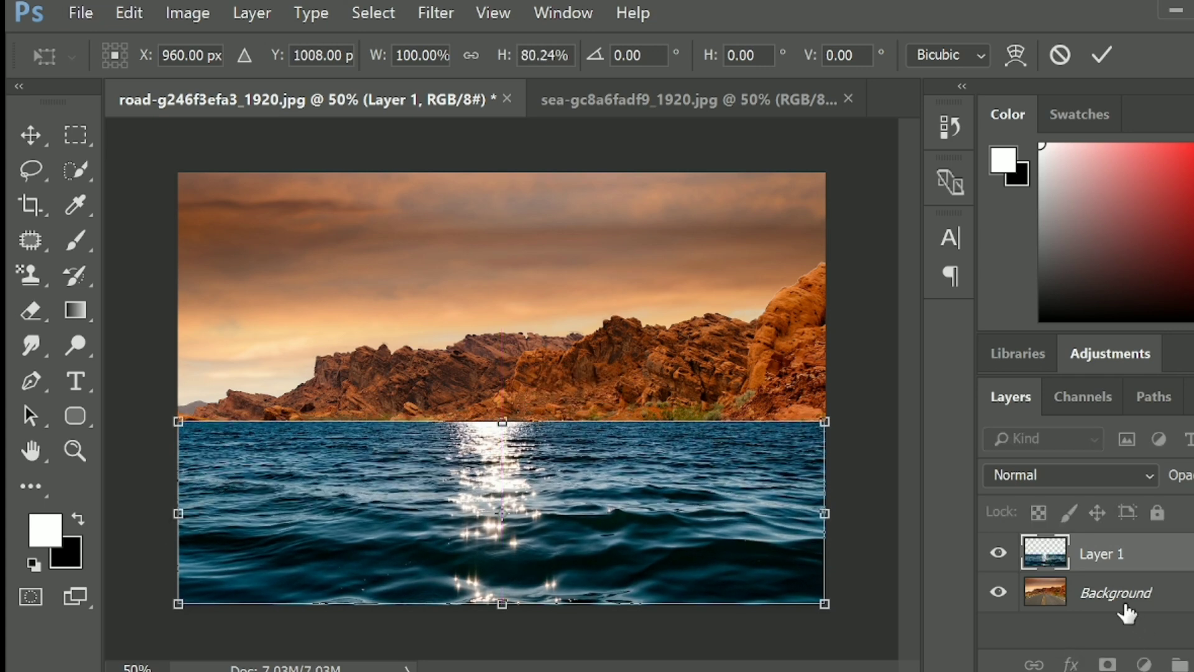
key(Return)
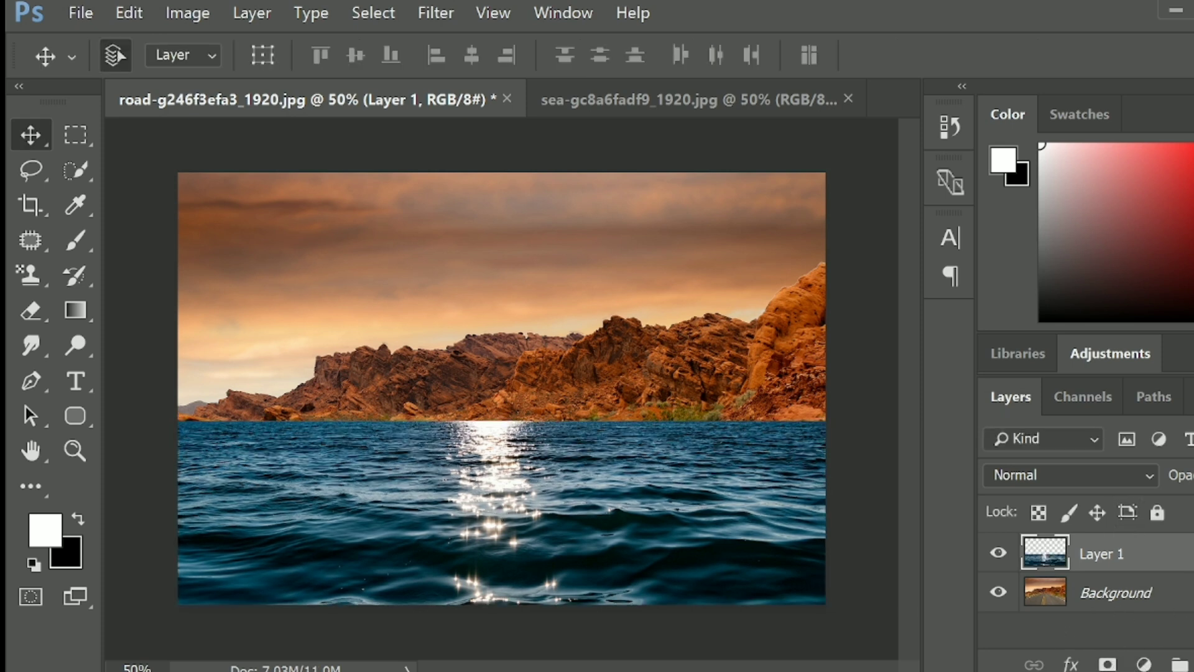
- Set the sea layer's blend mode to Overlay and add a layer mask to it
click(1041, 466)
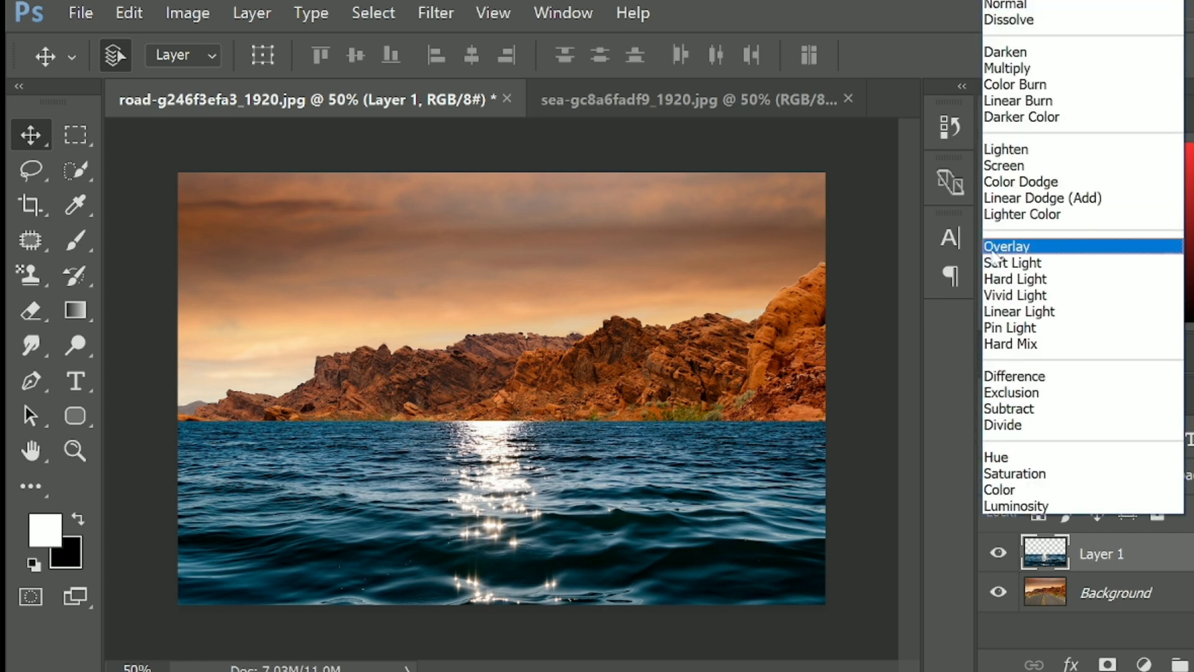
click(998, 247)
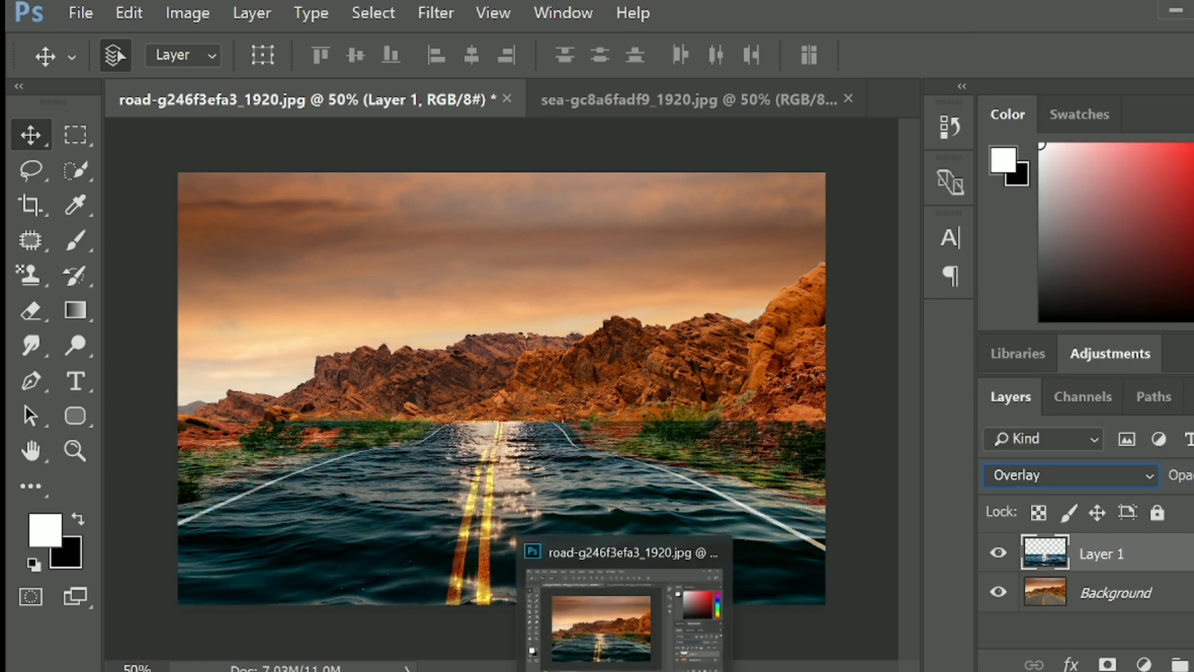
click(1107, 665)
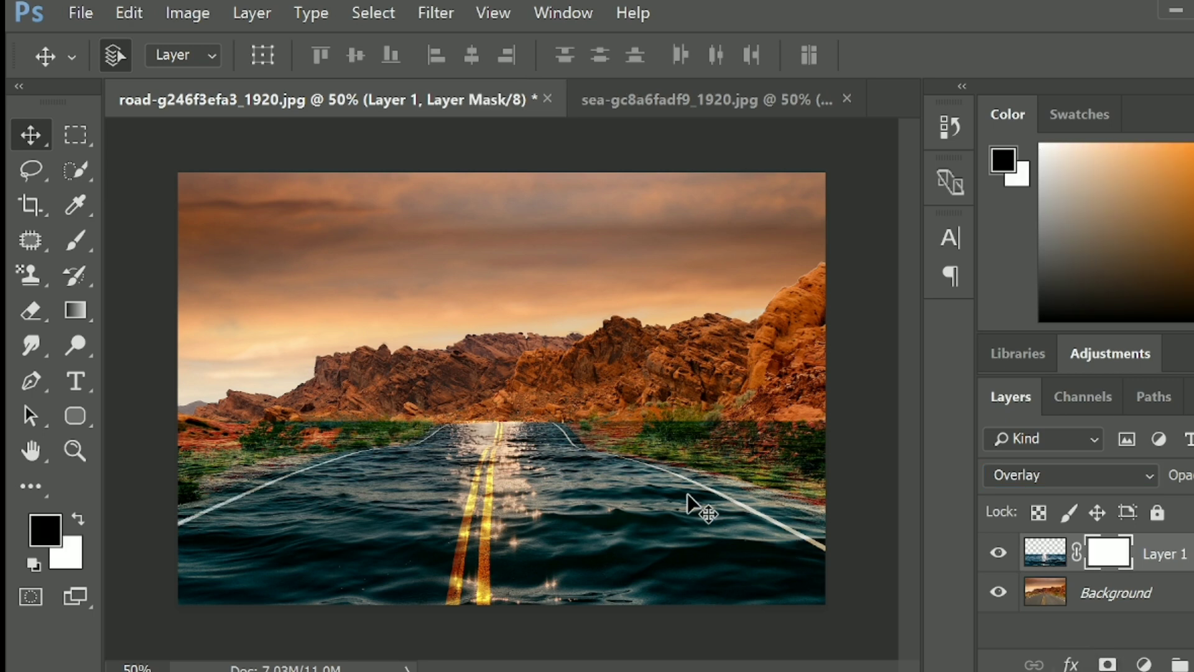
- Mask the water off the desert on both sides of the road with a black 175-pixel brush at 87% opacity
key(m)
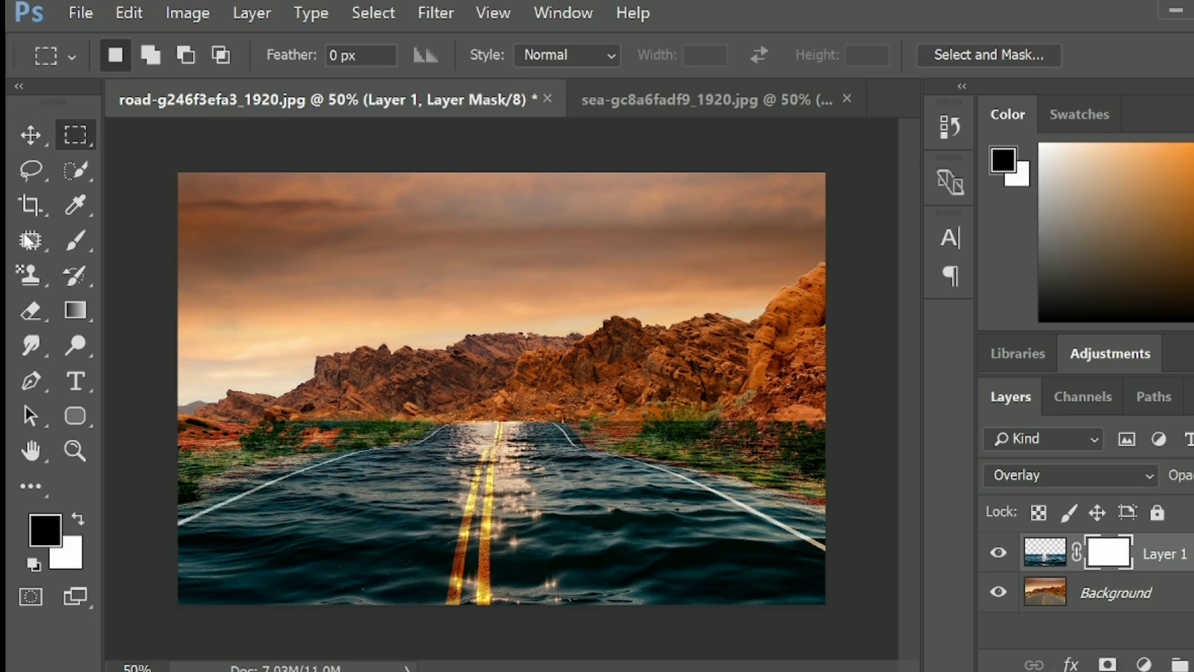
click(75, 240)
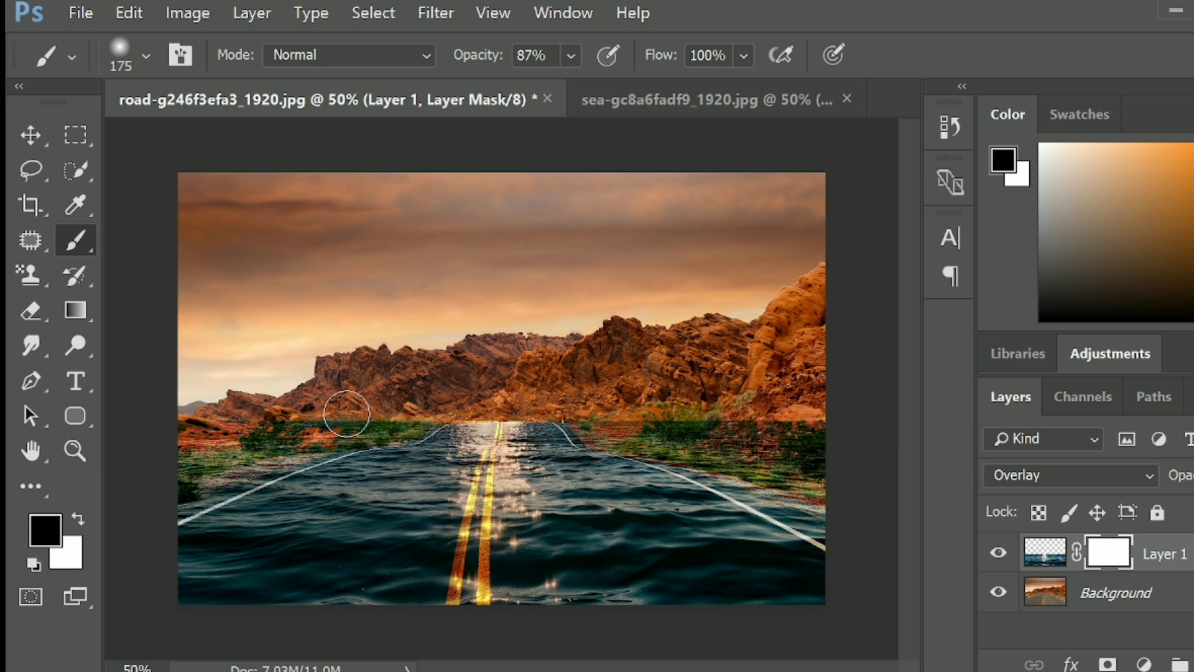
mouse_move(344, 414)
mouse_down()
mouse_move(181, 484)
mouse_move(419, 422)
mouse_up()
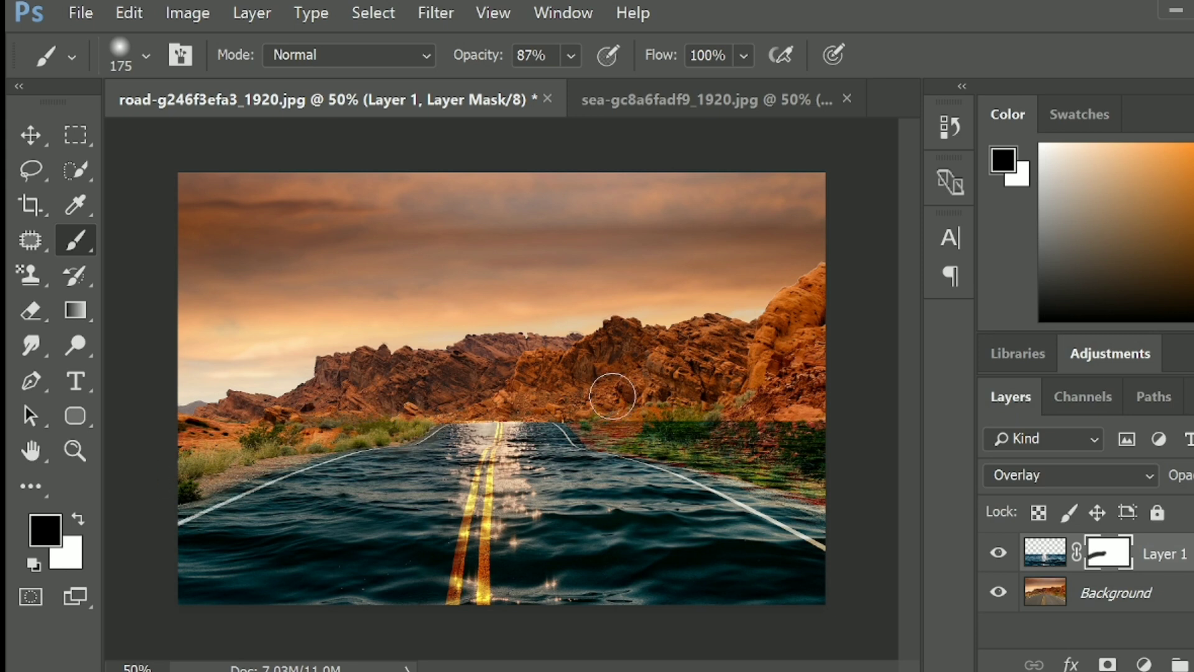
mouse_move(612, 396)
mouse_down()
mouse_move(800, 453)
mouse_move(834, 488)
mouse_up()
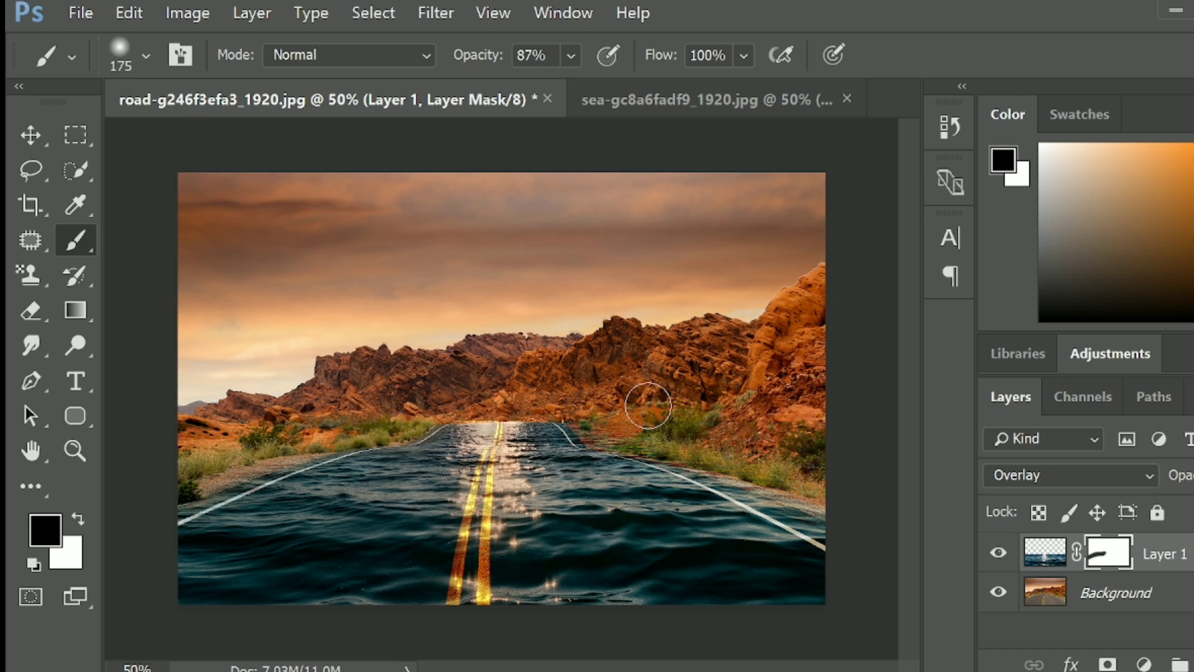
mouse_move(648, 406)
mouse_down()
mouse_move(689, 403)
mouse_move(582, 404)
mouse_up()
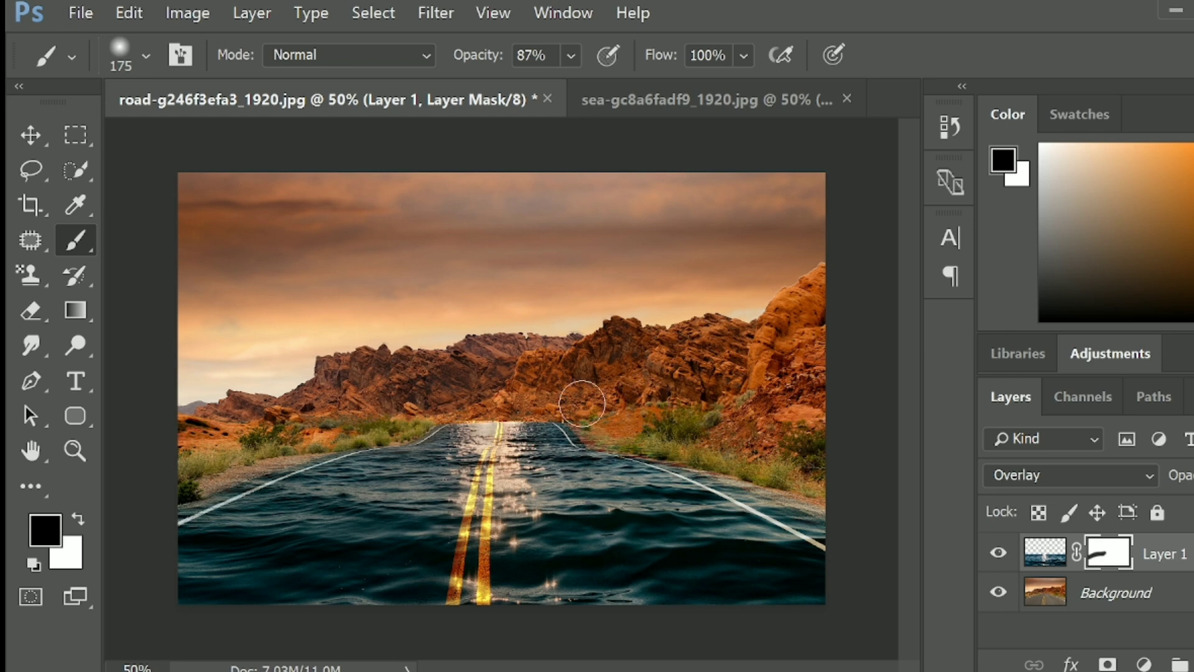
- Refine the mask in black along the left roadside shrubs and the rocks where the road meets the horizon
scroll(582, 404, up, 2)
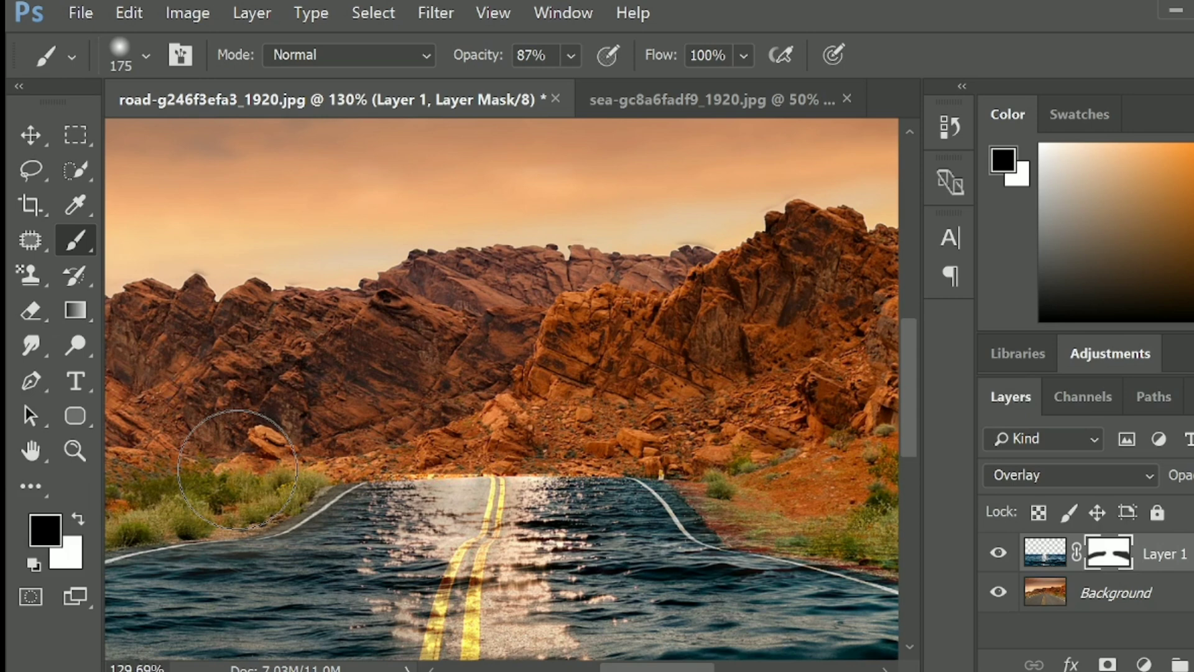
drag(238, 470, 428, 427)
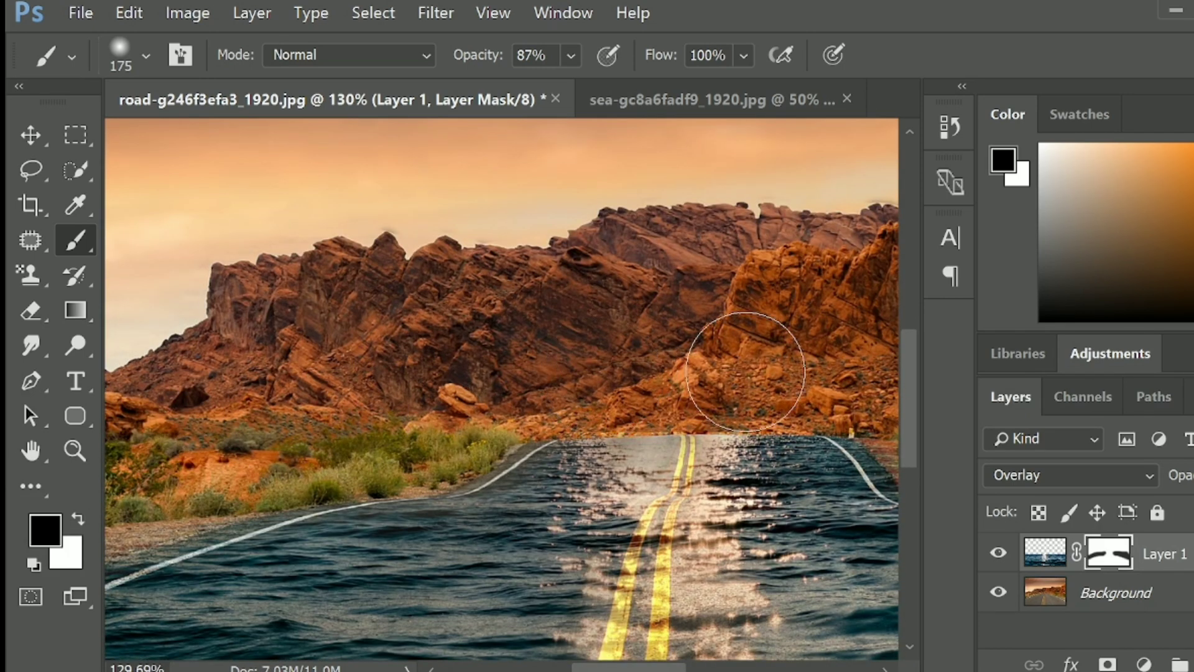
drag(746, 372, 605, 365)
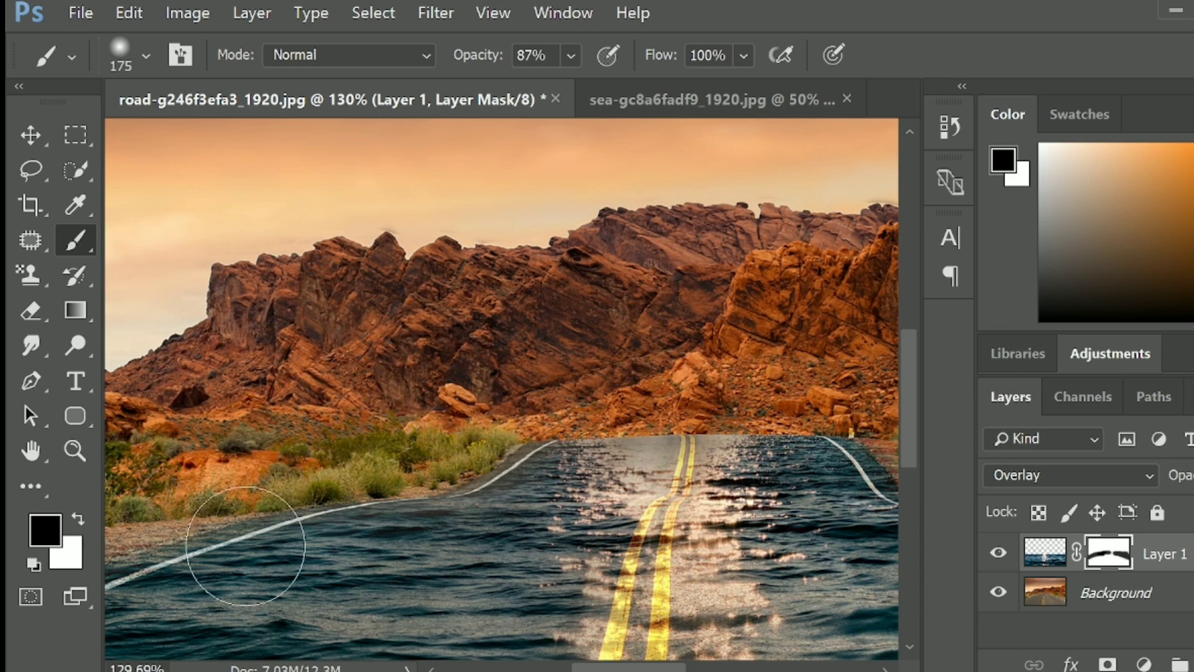
- Paint white on the mask to restore water on the road, reducing the brush to 90 pixels for the left white line
click(73, 518)
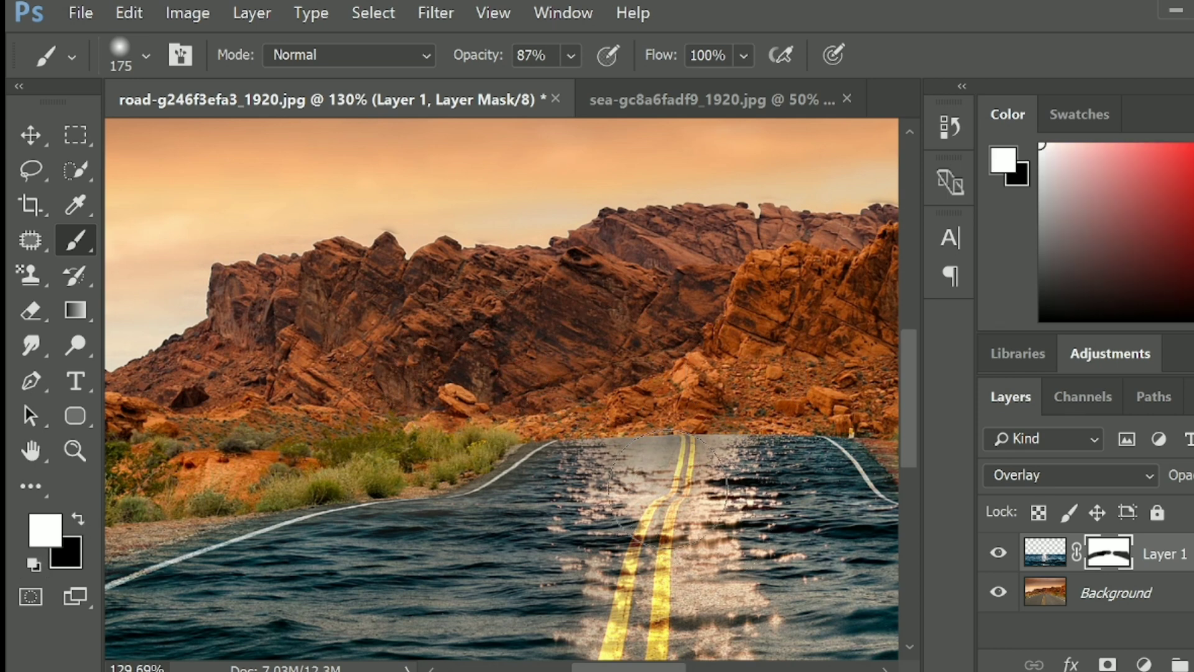
mouse_move(687, 496)
mouse_down()
mouse_move(581, 503)
mouse_move(723, 486)
mouse_up()
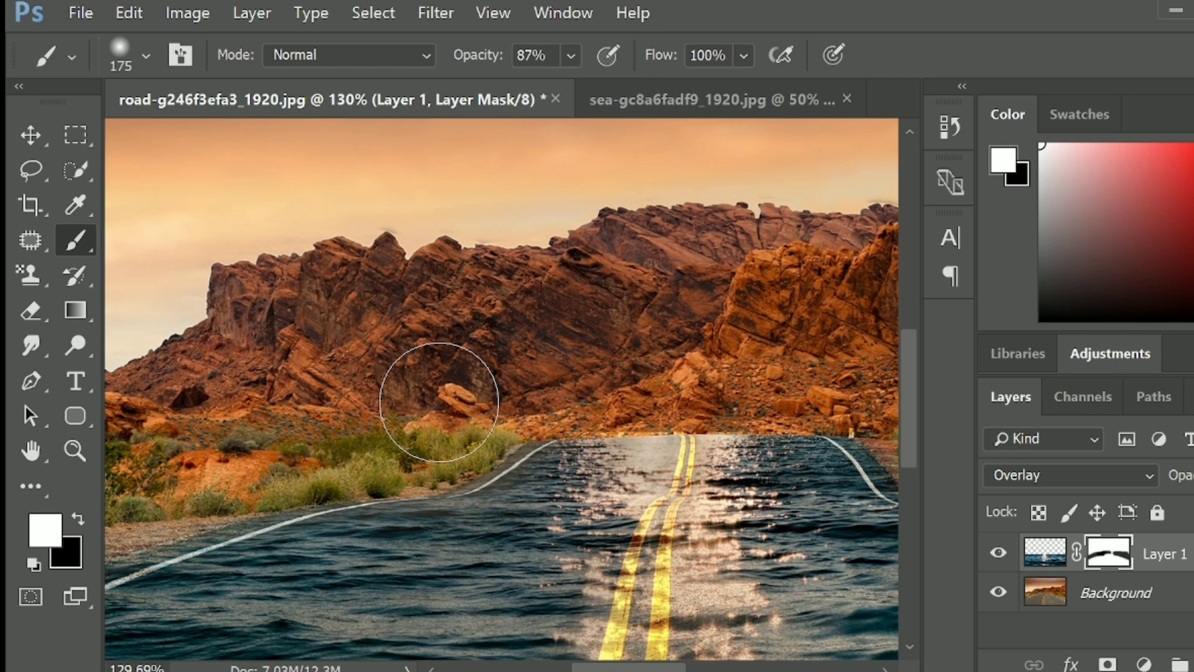
key(x)
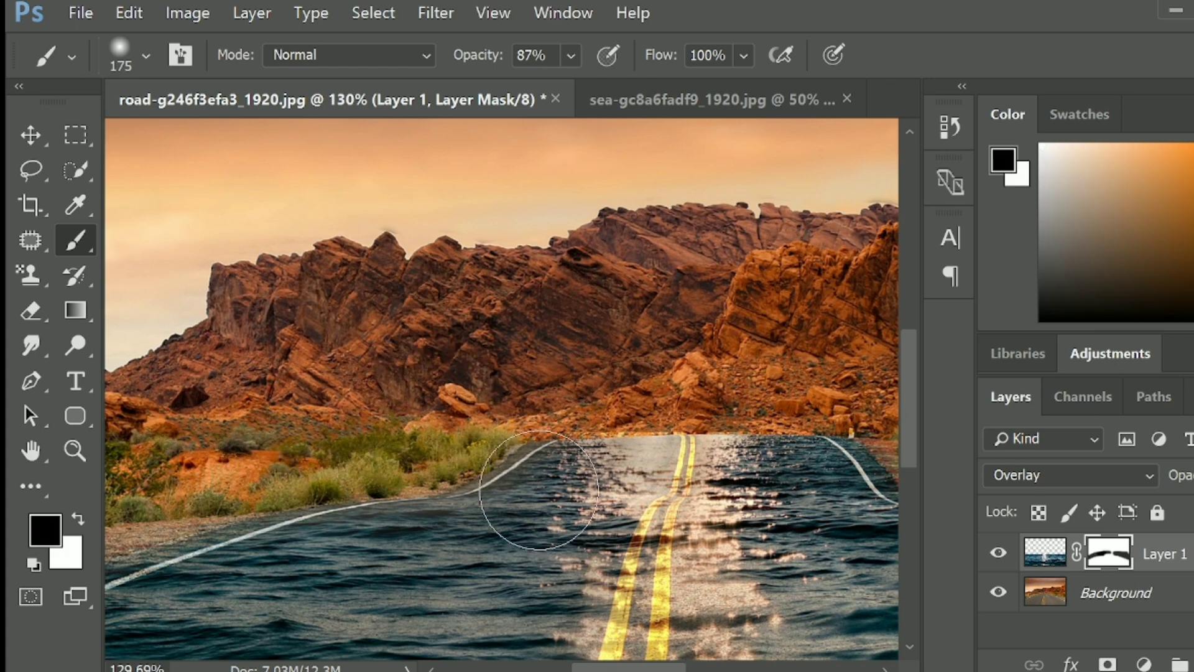
key(bracketleft)
key(bracketleft)
key(bracketleft)
key(bracketleft)
key(bracketleft)
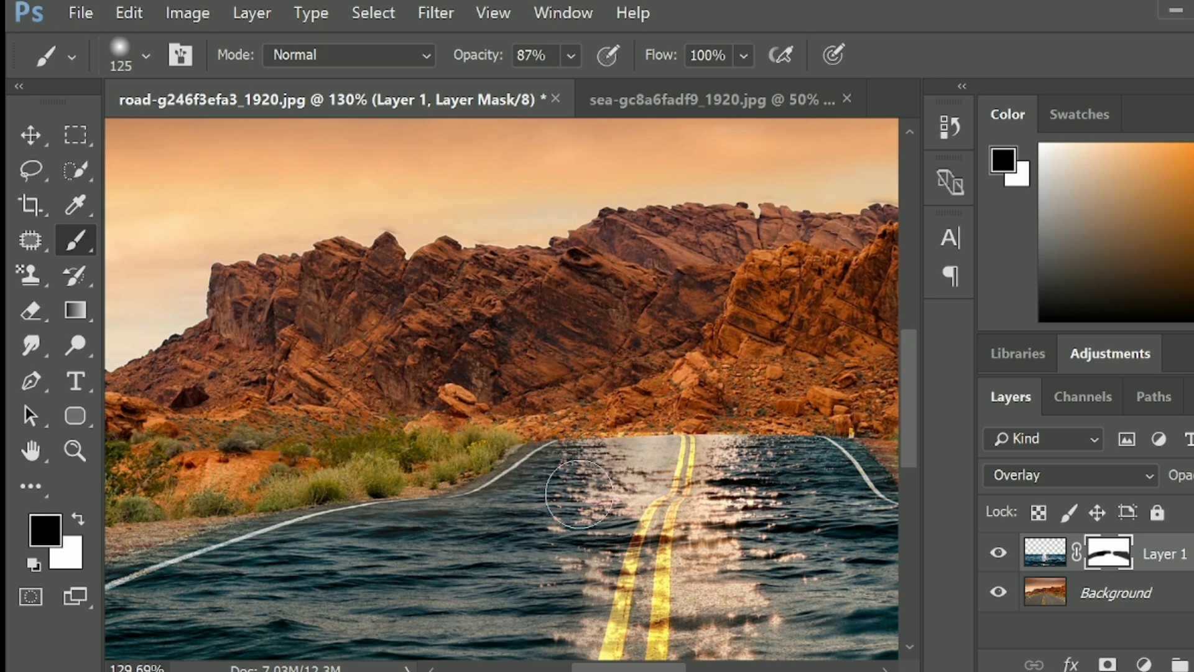
key(bracketleft)
key(bracketleft)
key(bracketleft)
key(bracketleft)
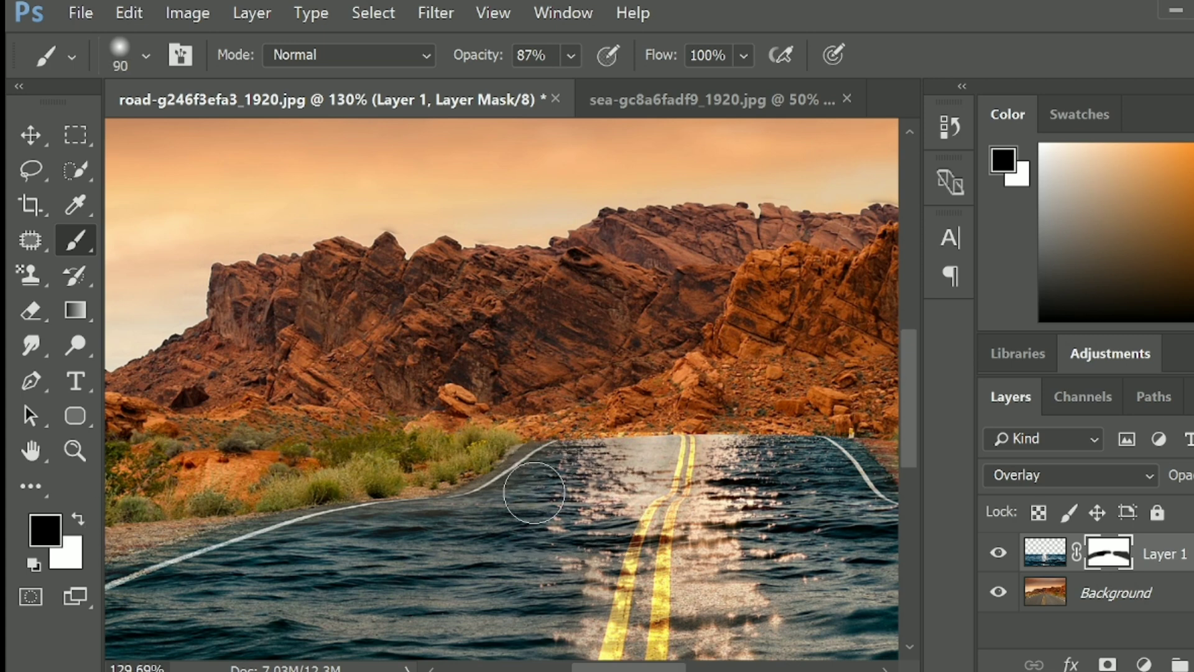
click(76, 520)
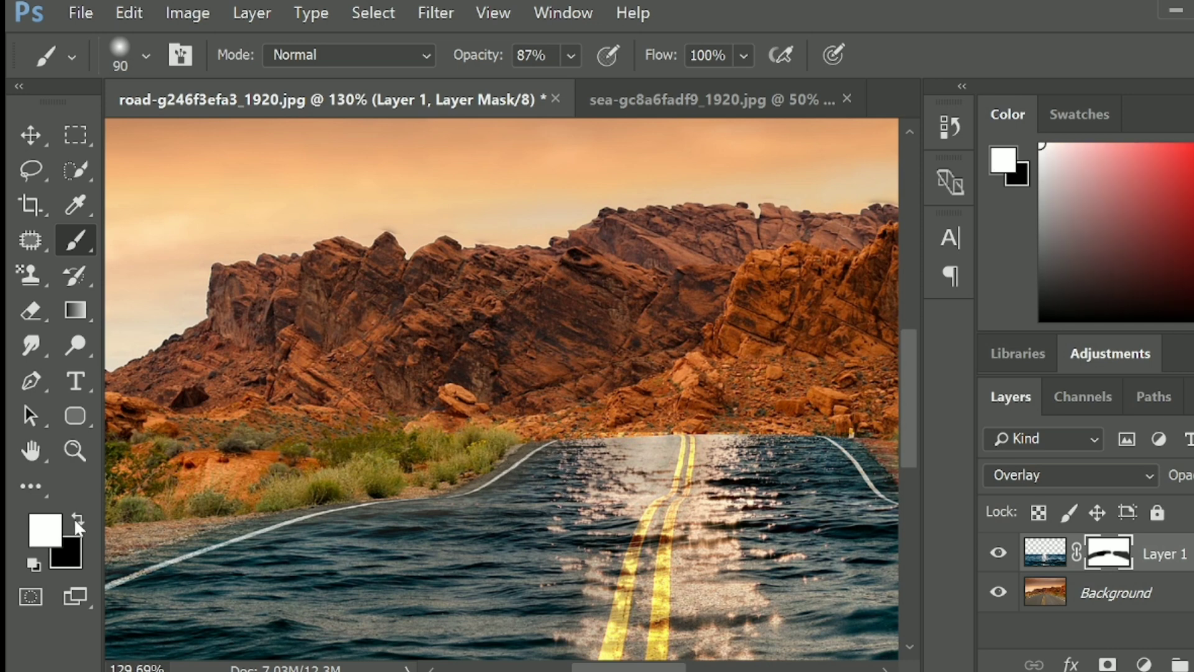
mouse_move(539, 474)
mouse_down()
mouse_move(472, 513)
mouse_move(500, 501)
mouse_up()
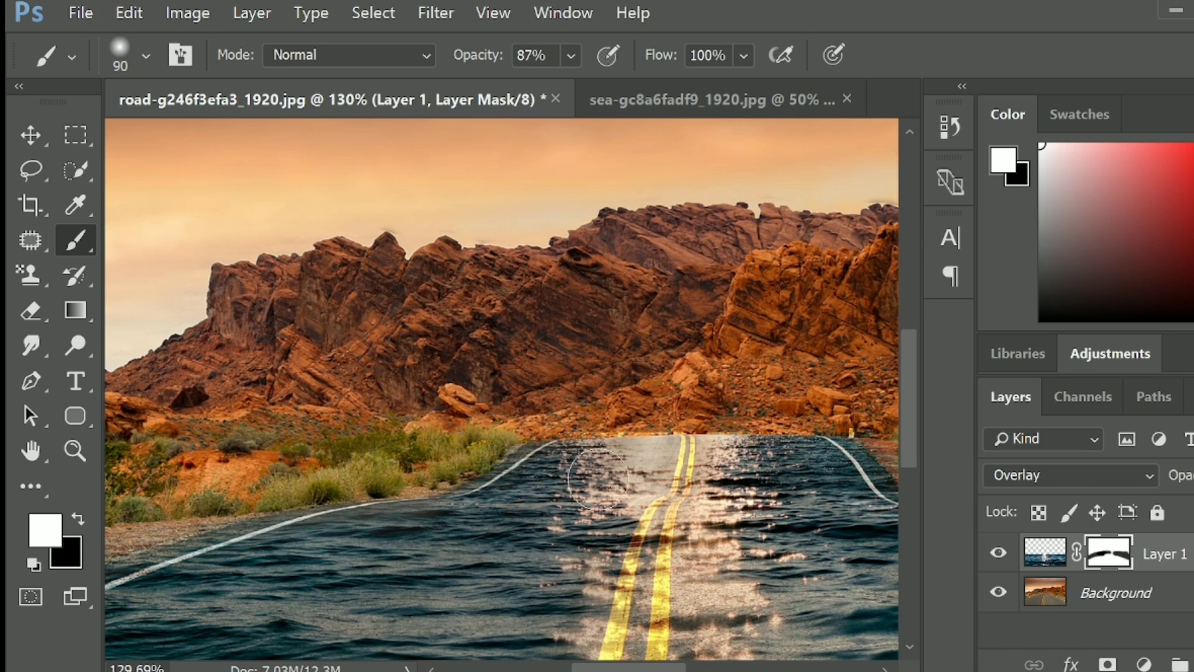
drag(547, 589, 562, 446)
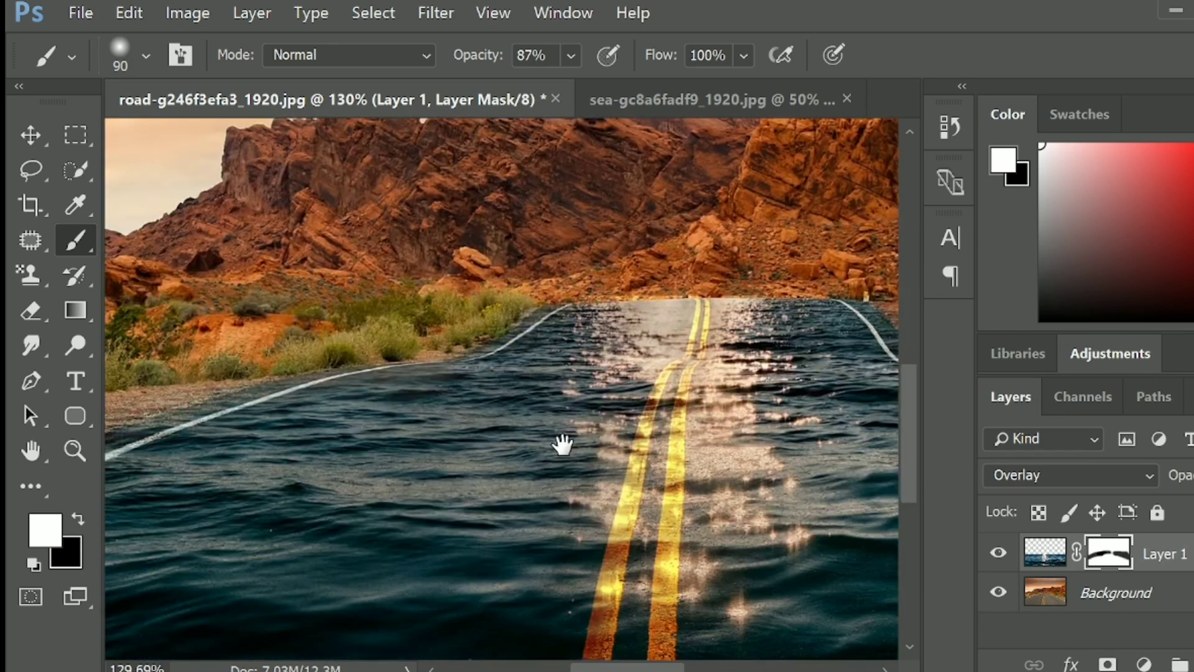
scroll(576, 525, down, 6)
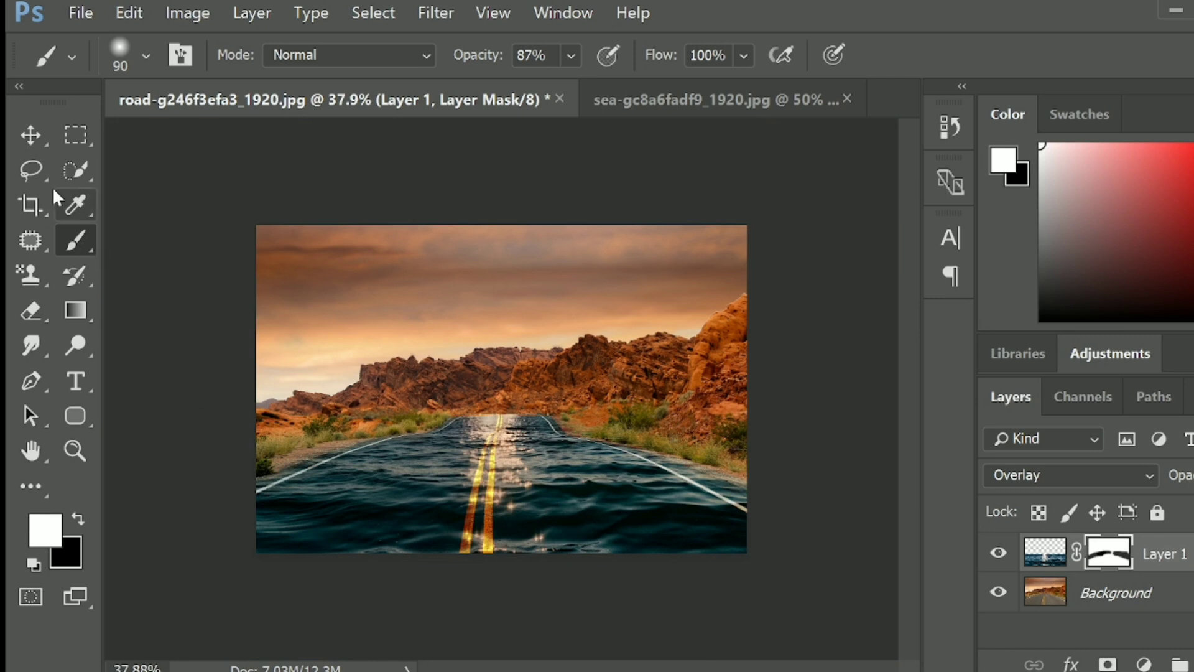
- Toggle Layer 1's visibility to compare the image with and without the water
click(36, 143)
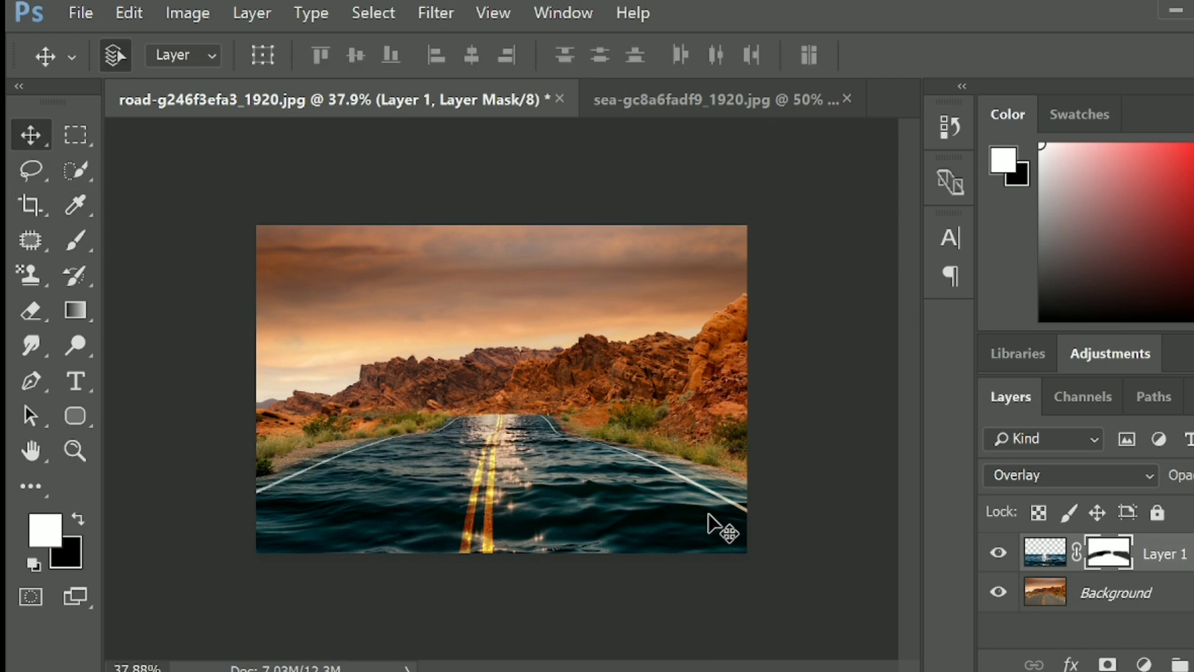
scroll(709, 516, up, 1)
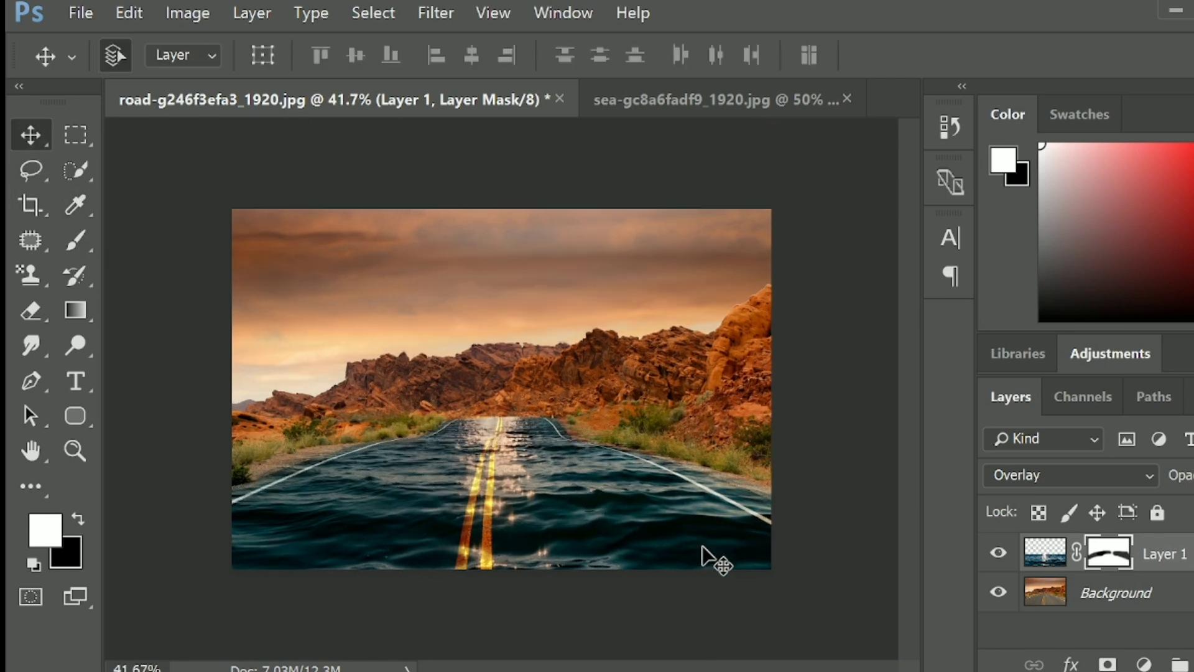
click(999, 552)
click(1000, 553)
click(999, 554)
click(999, 554)
- Enlarge the brush to 250 pixels and paint black on the mask over the desert and shrubs beside the road
click(73, 239)
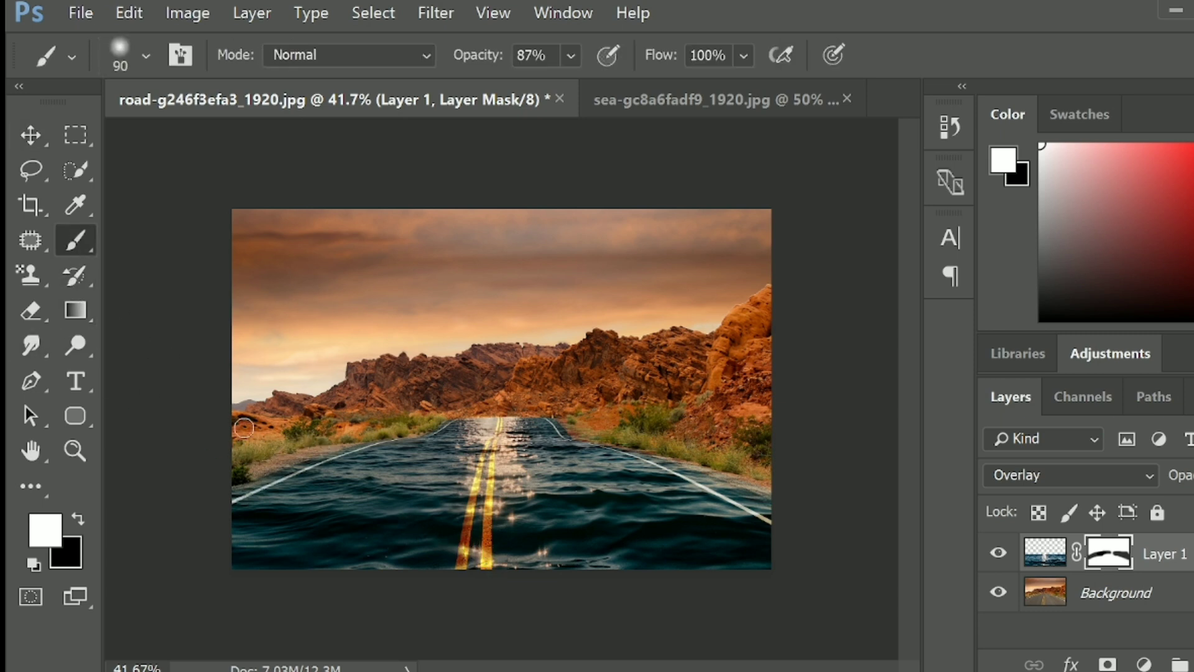
key(bracketright)
key(bracketright)
key(bracketright)
key(bracketright)
key(bracketright)
key(bracketright)
mouse_move(266, 415)
mouse_down()
mouse_move(320, 408)
mouse_move(309, 406)
mouse_up()
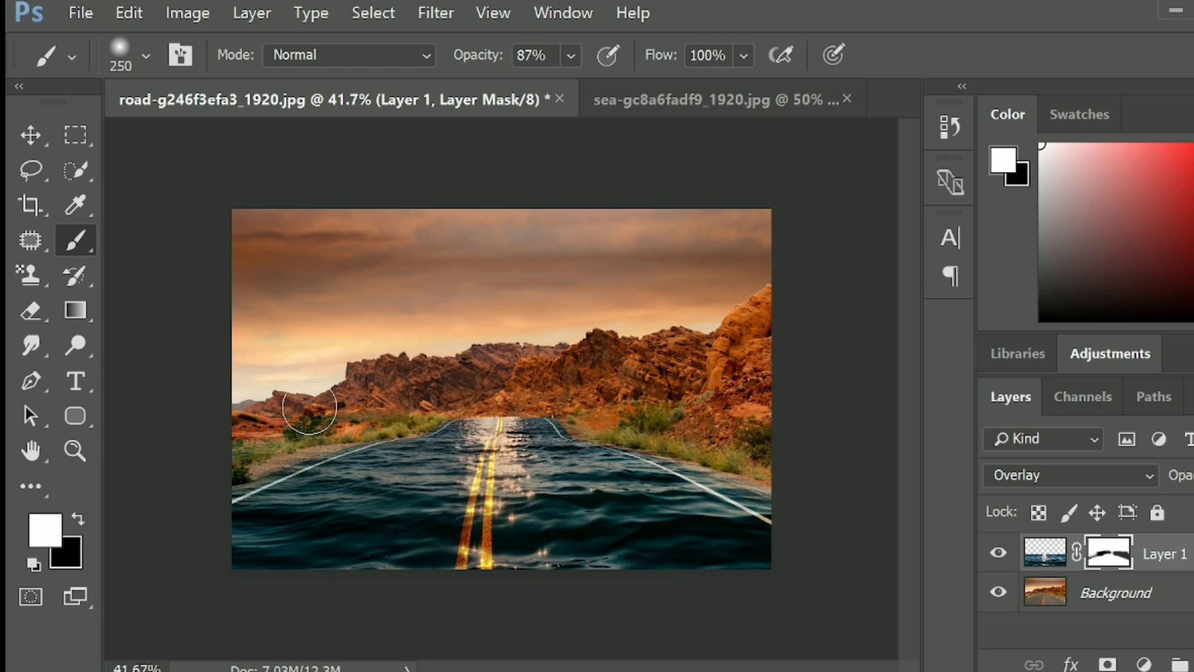
click(79, 520)
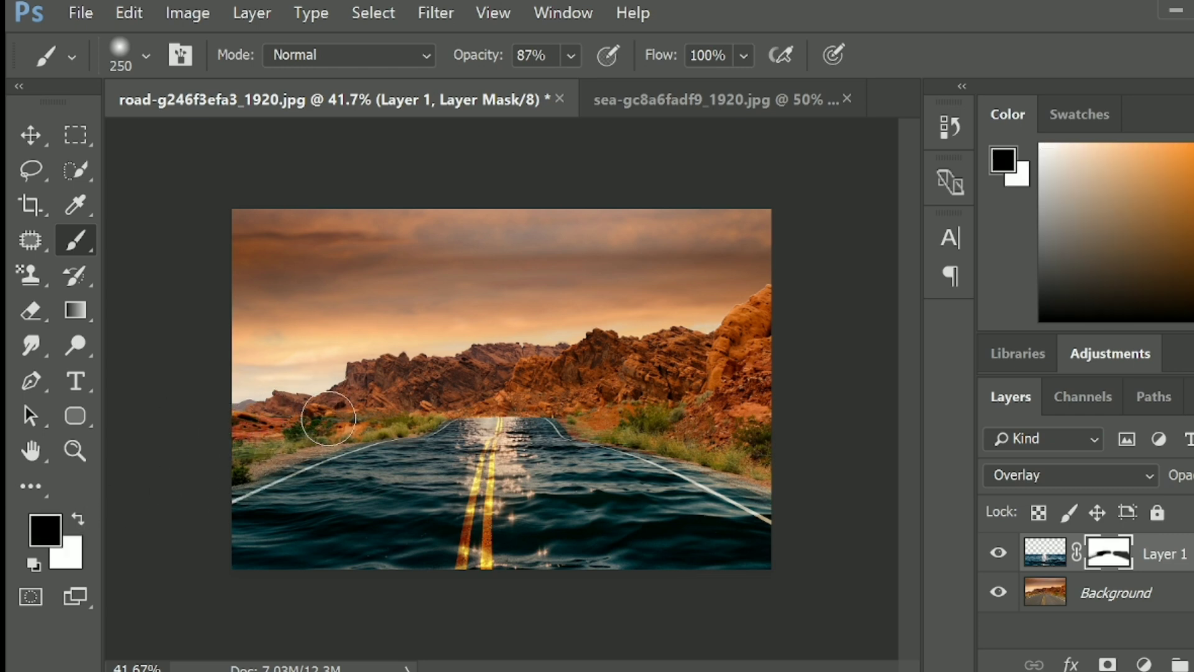
drag(240, 416, 396, 394)
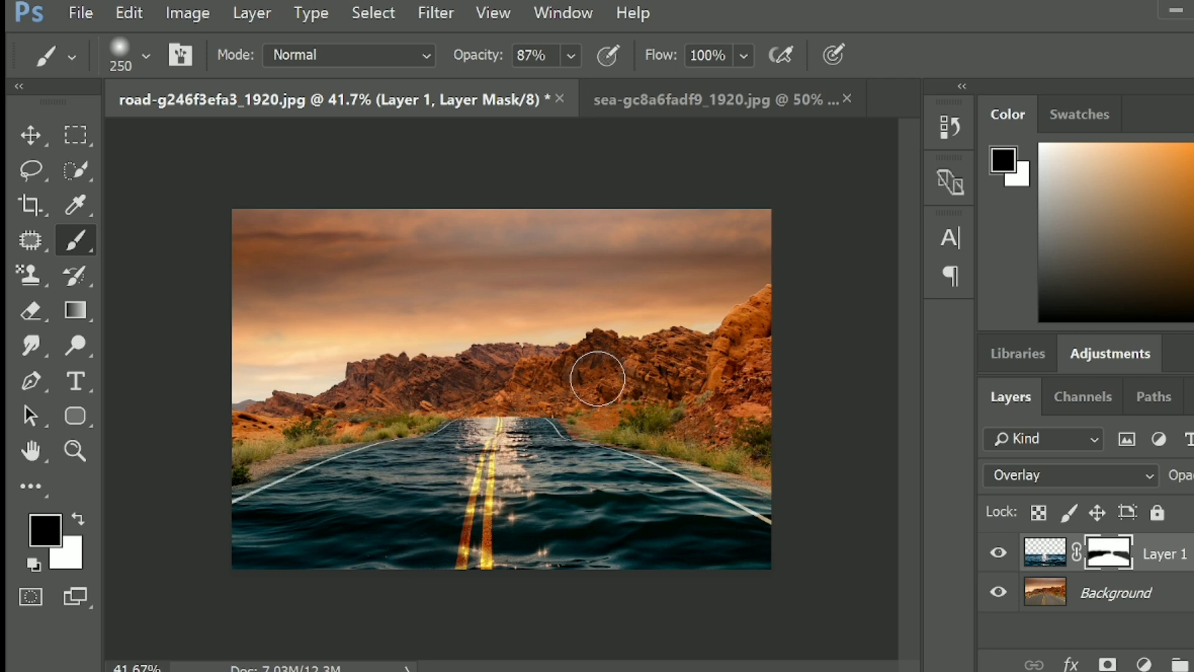
- Hide and show Layer 1 again to check the cleaned-up roadside against the original photo
click(998, 555)
click(998, 555)
click(997, 555)
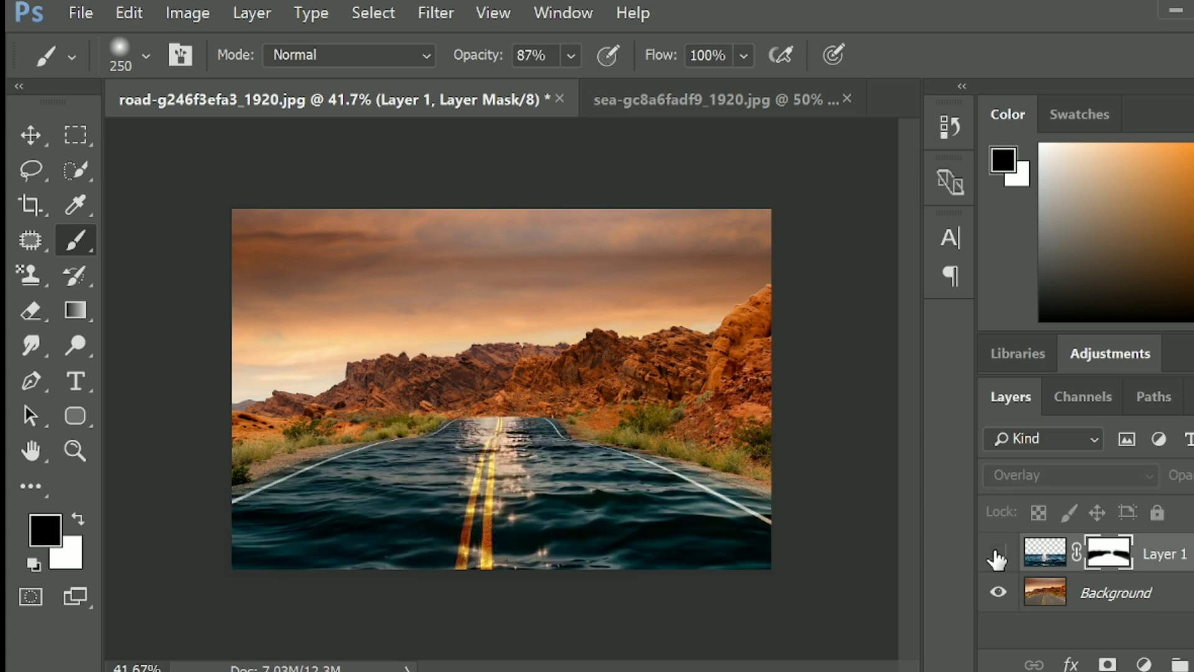
click(998, 554)
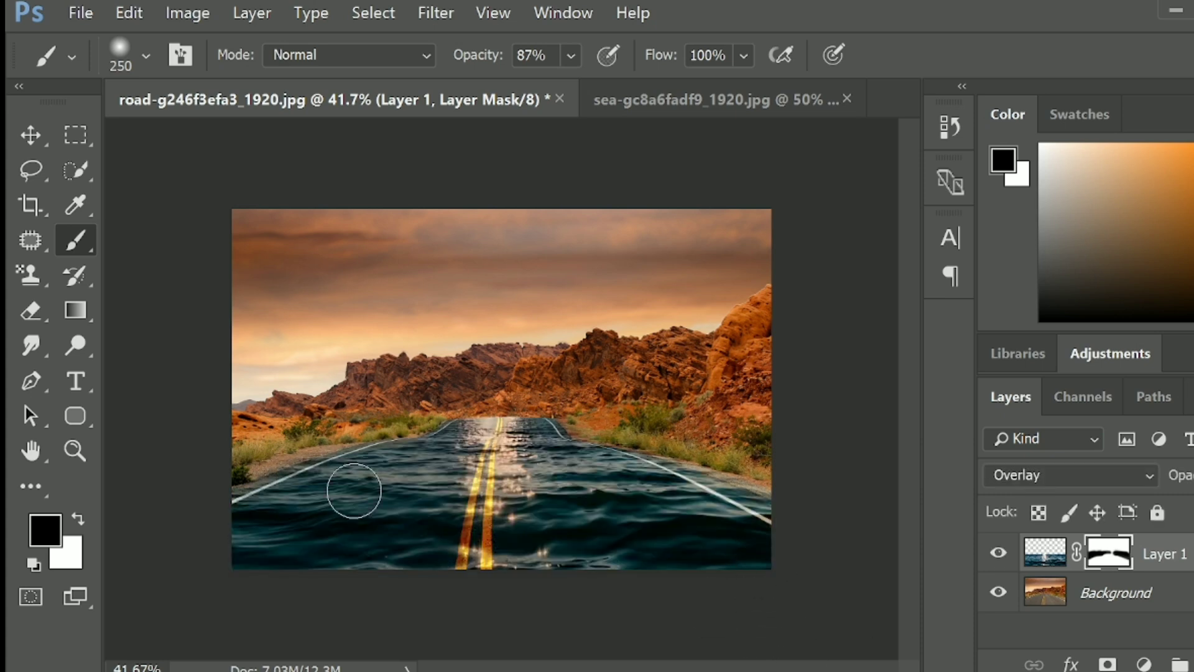
scroll(353, 433, up, 1)
click(29, 135)
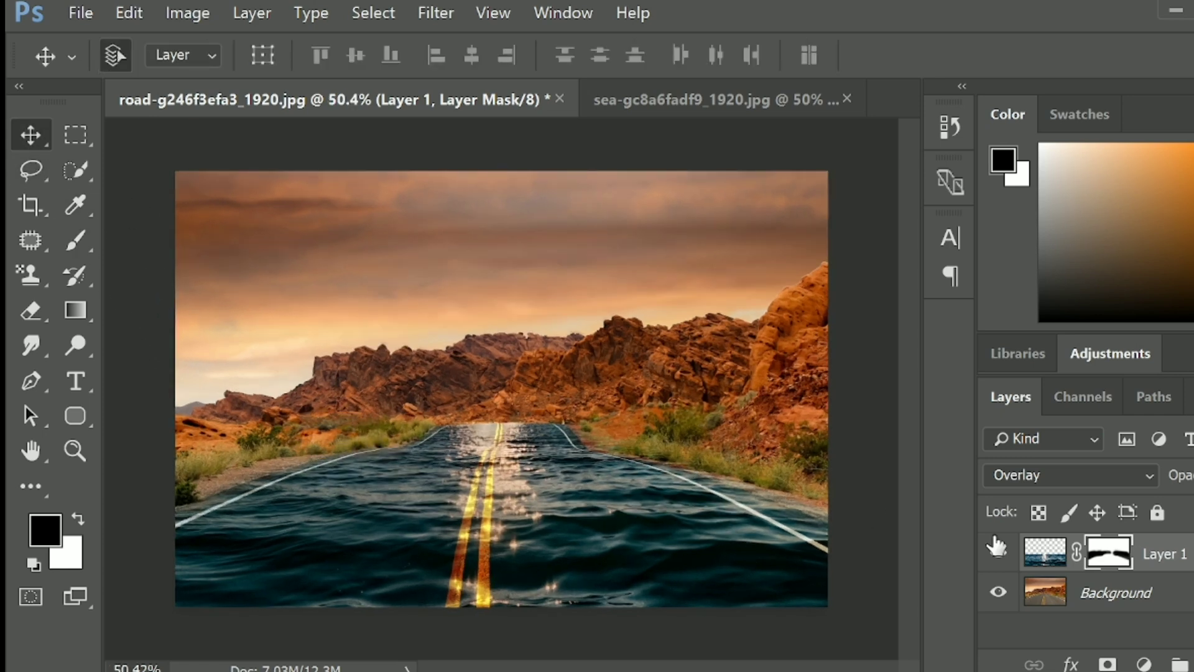
- Duplicate the Background layer and move the copy above Layer 1
click(1147, 599)
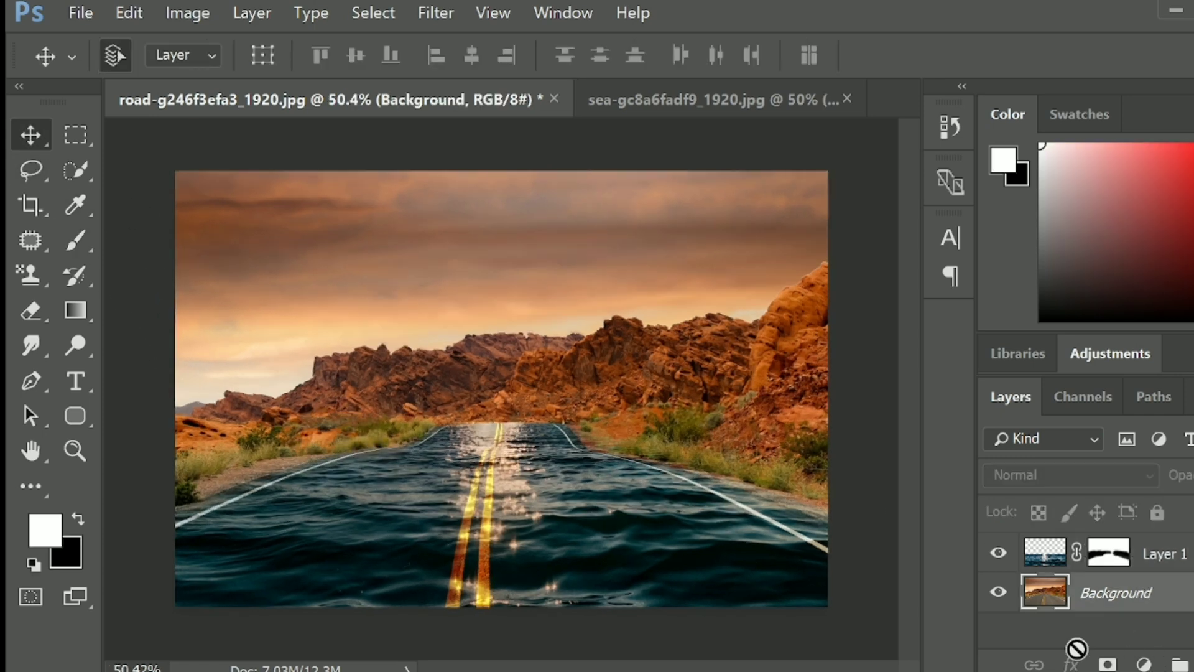
key(ctrl+j)
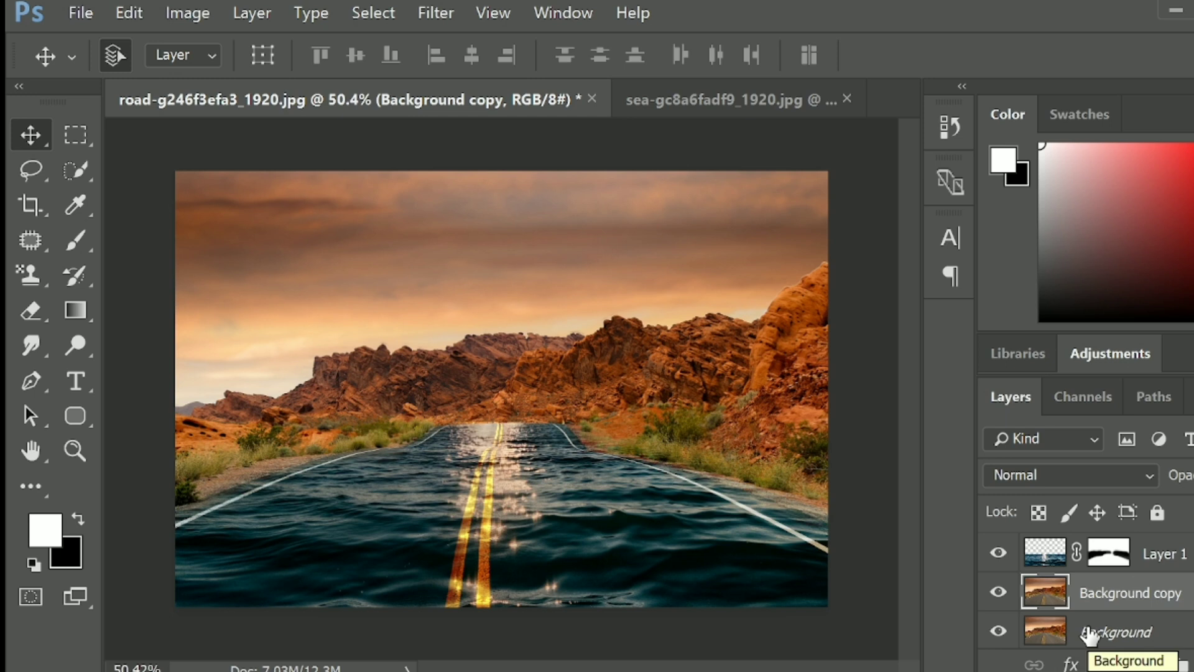
key(ctrl+bracketright)
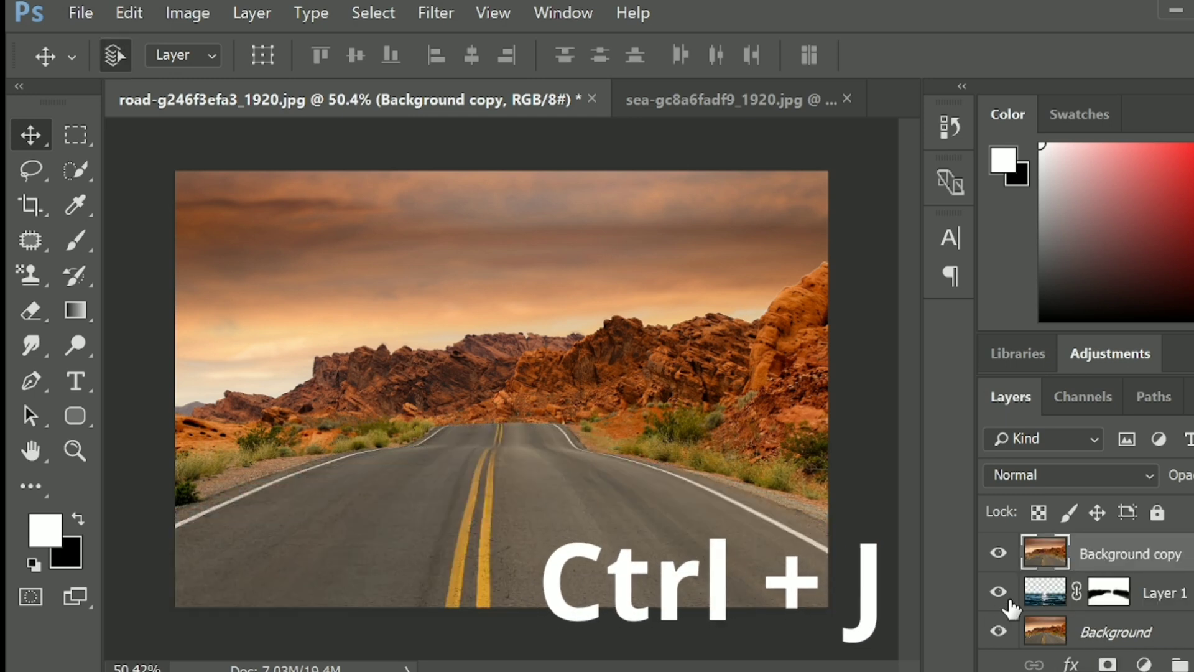
- Set the Background copy's blend mode to Color and compare the image with Layer 1 hidden and shown
click(1058, 476)
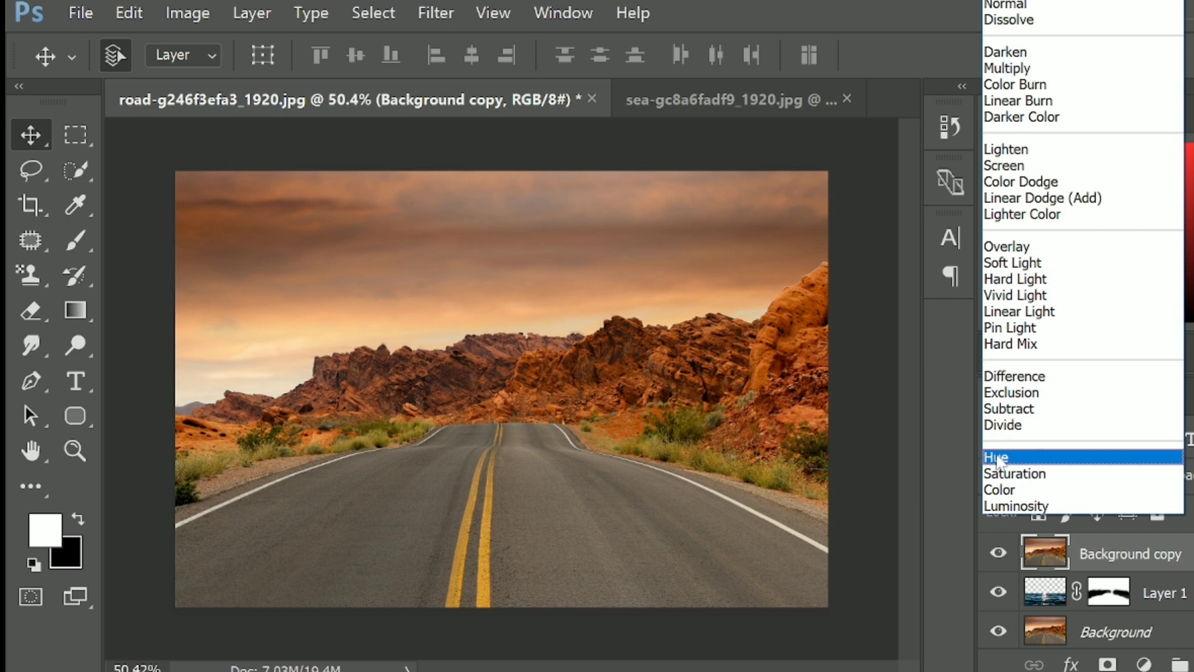
click(997, 490)
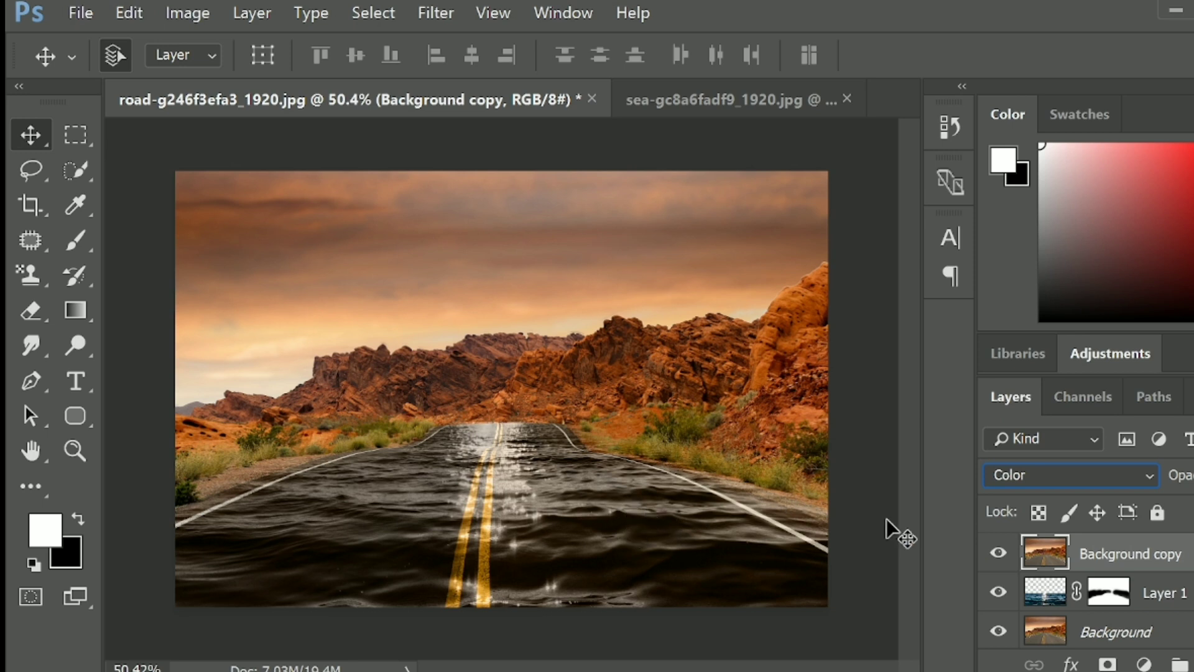
click(997, 593)
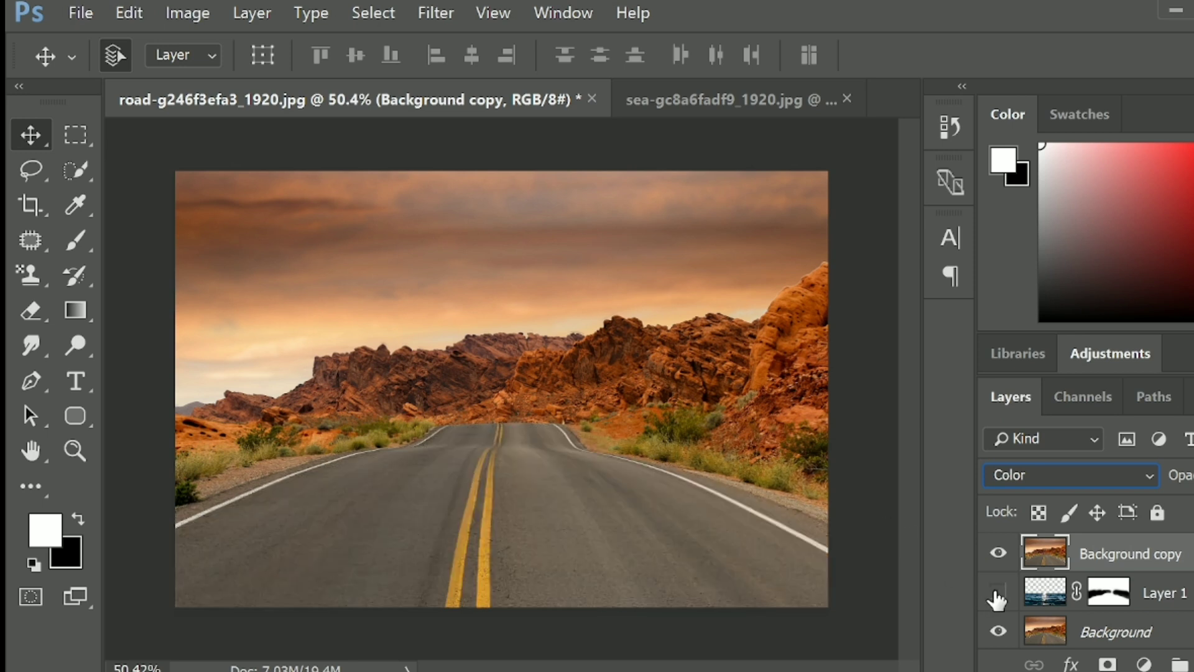
click(997, 593)
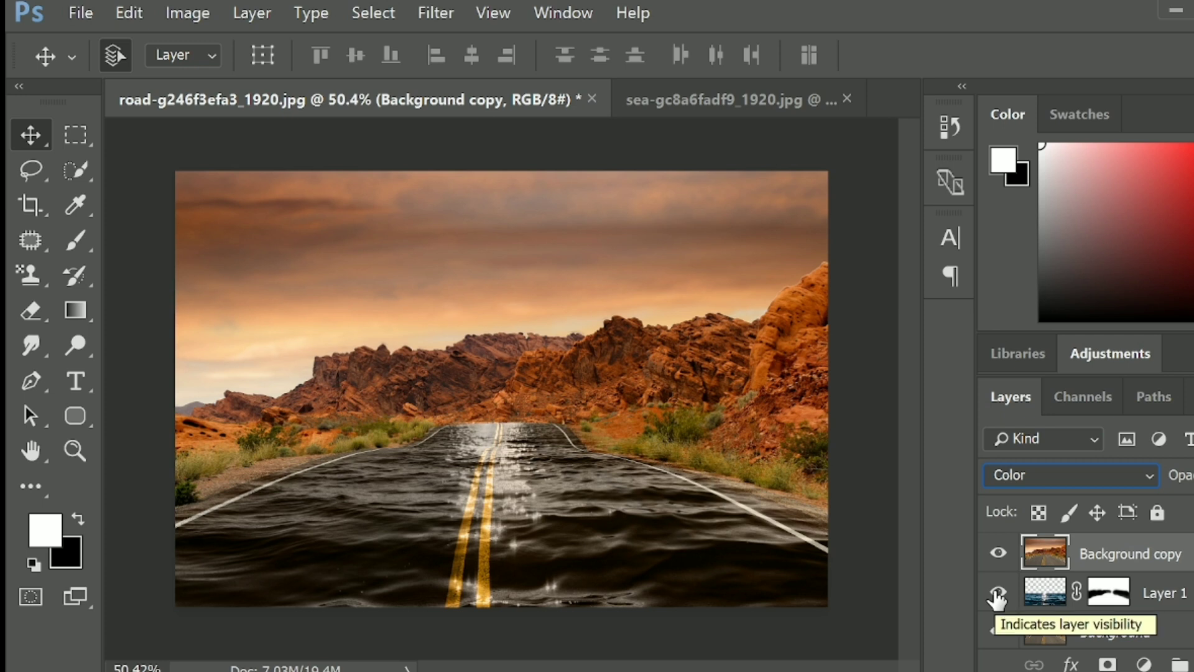
click(997, 594)
click(998, 594)
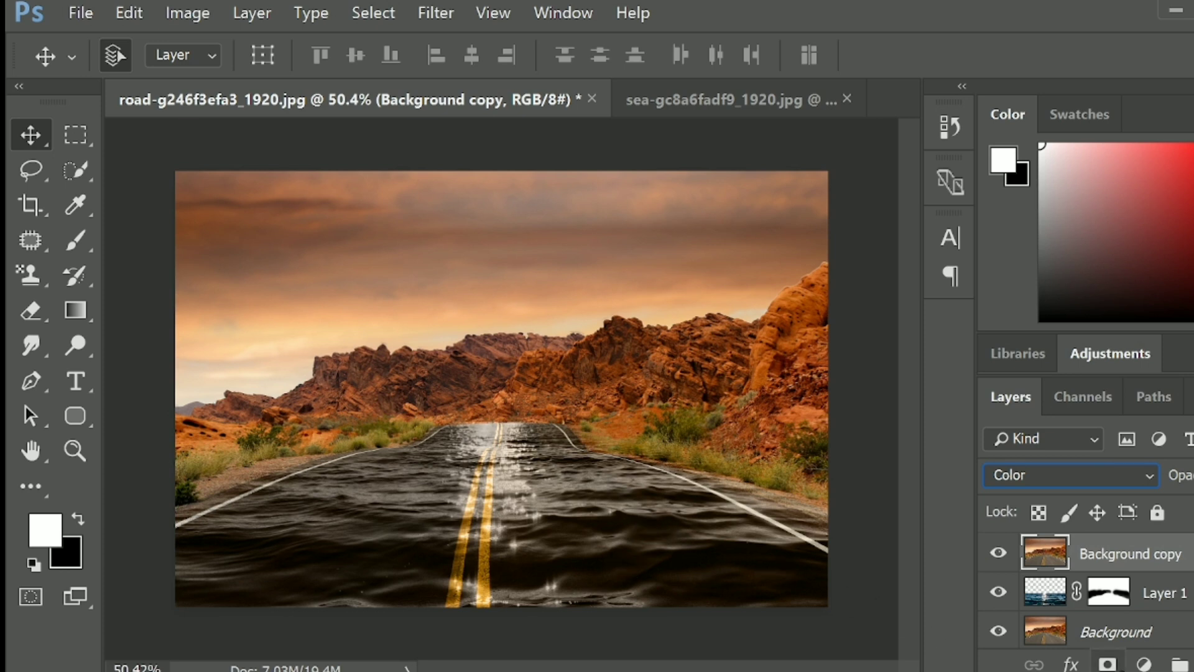
- Add a Color Lookup adjustment layer above the Background copy and load the Moonlight.3DL look
click(1144, 664)
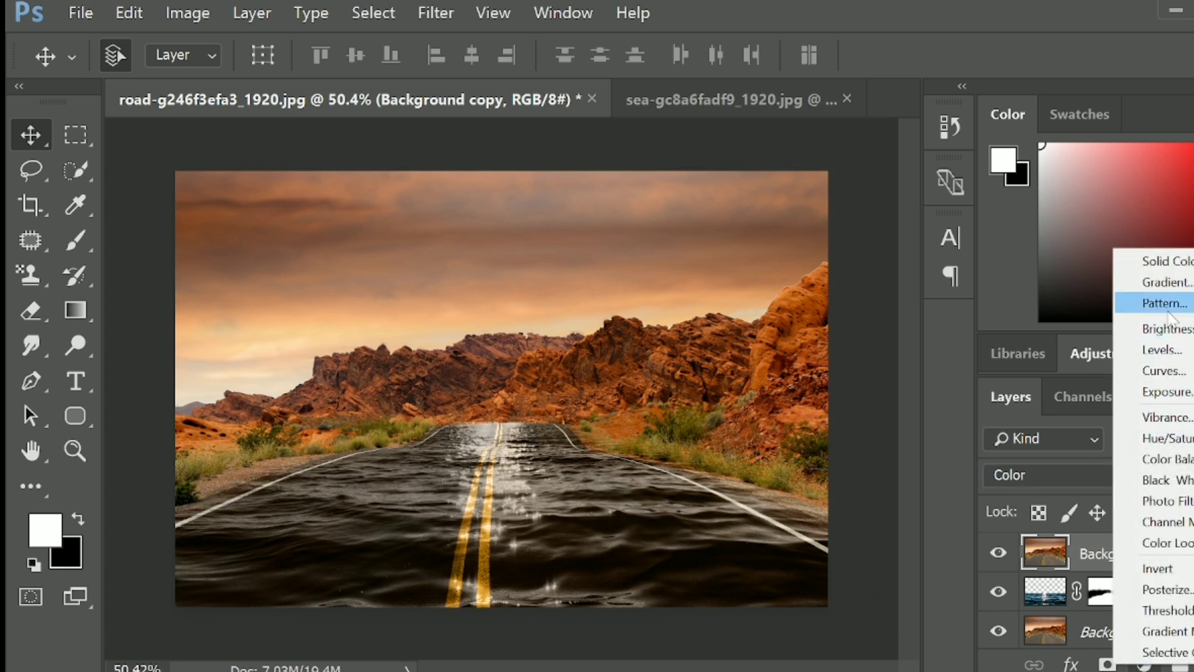
click(1168, 543)
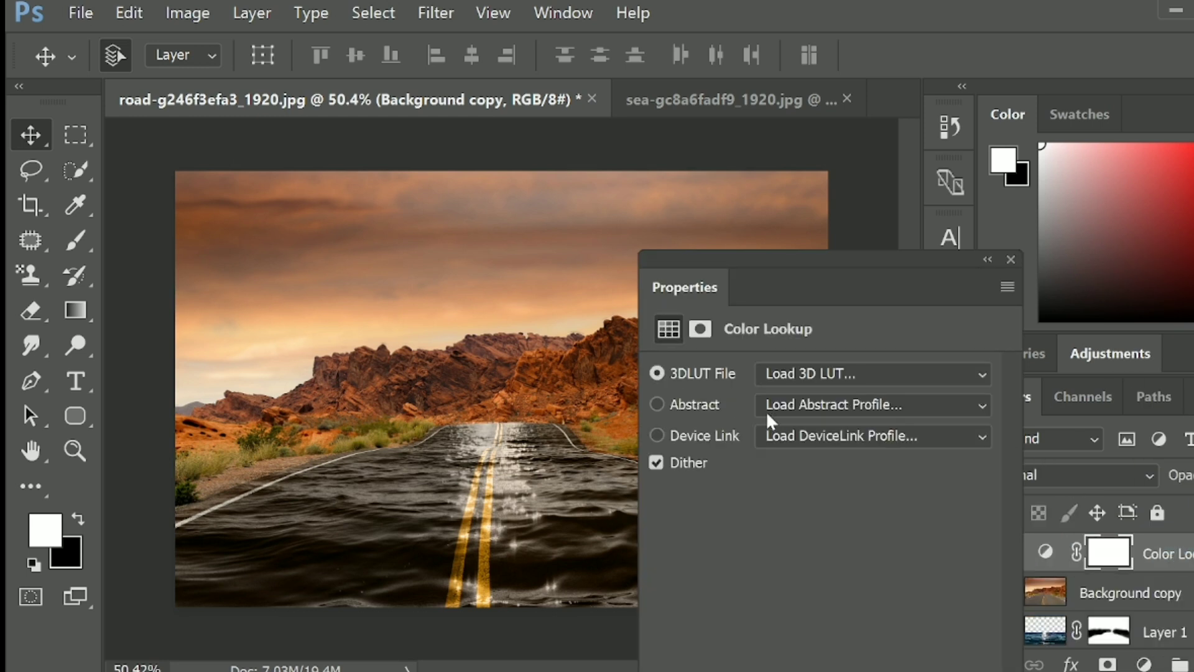
click(817, 376)
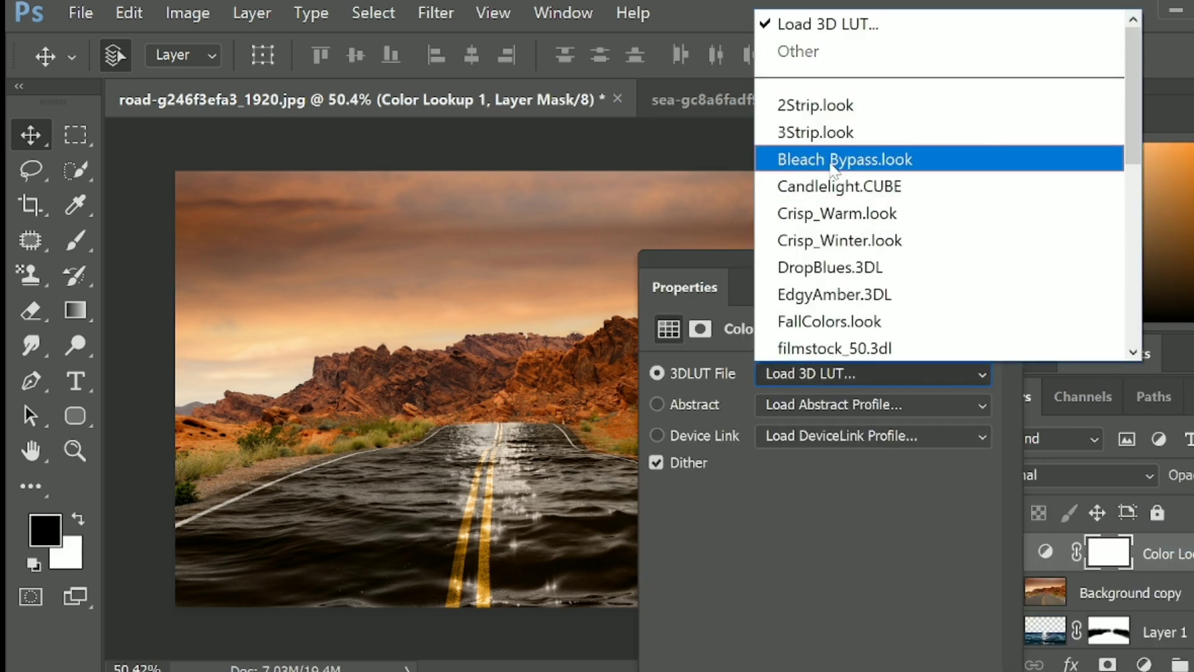
scroll(824, 249, down, 6)
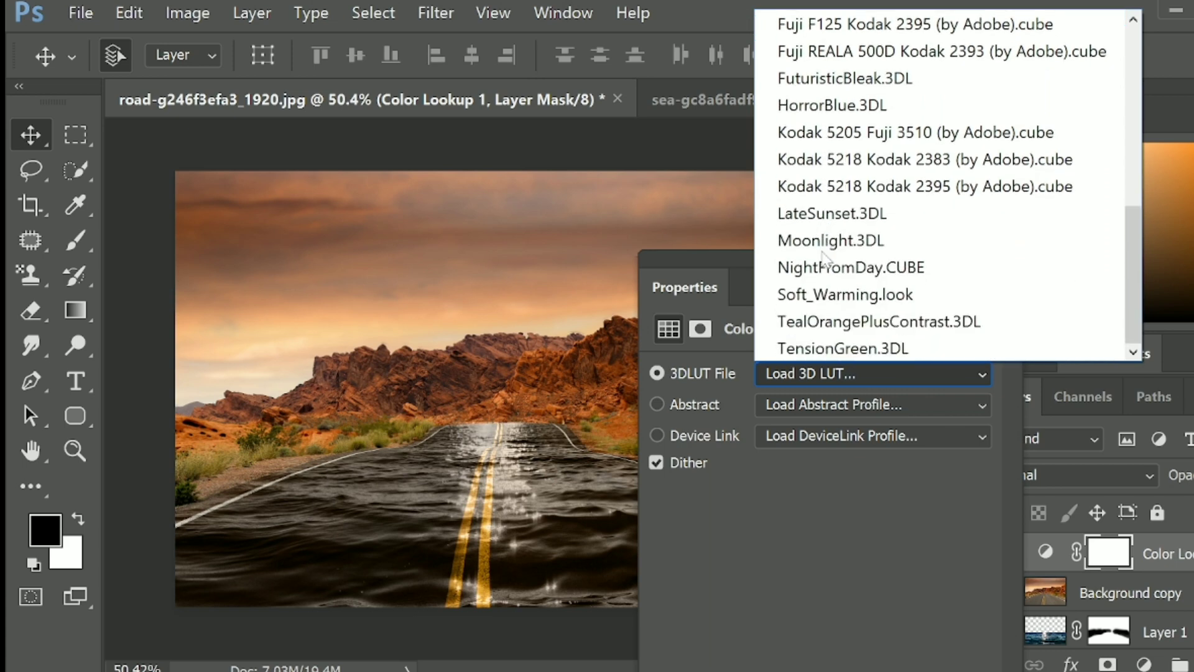
scroll(837, 267, up, 4)
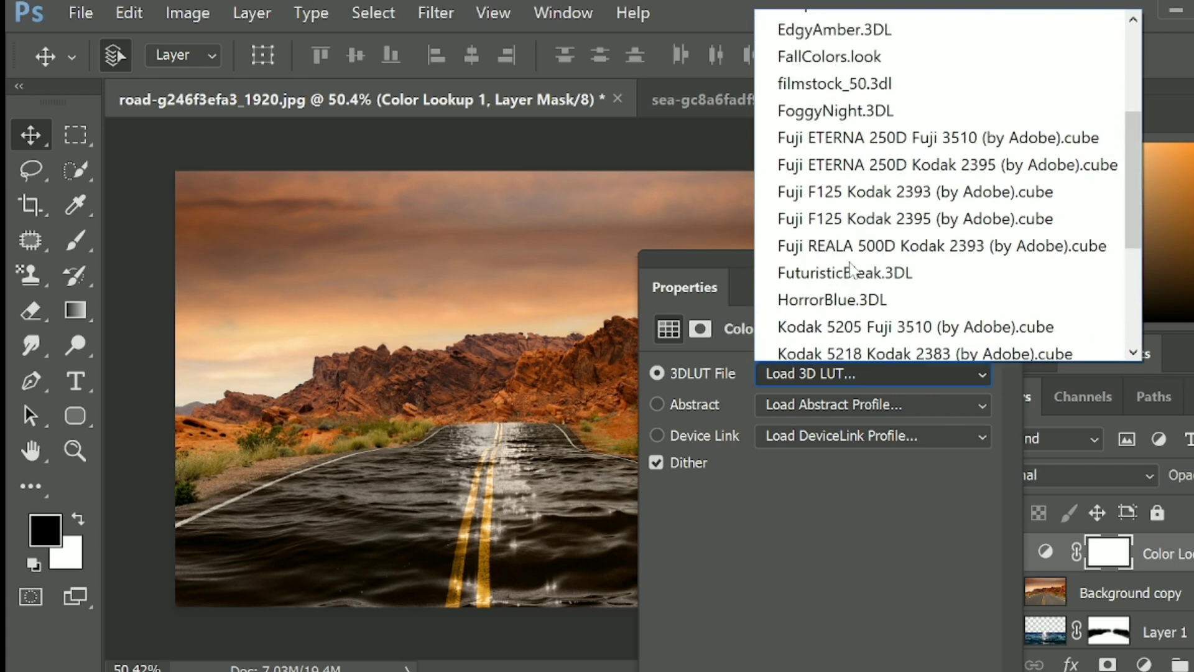
scroll(851, 269, down, 4)
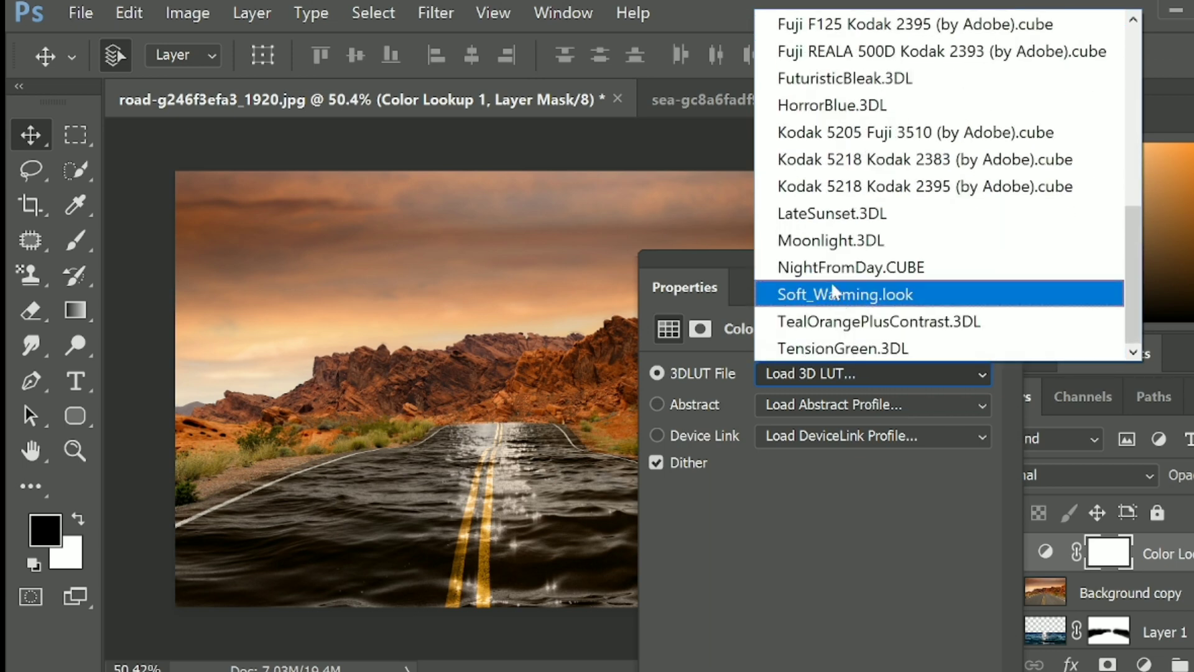
click(863, 243)
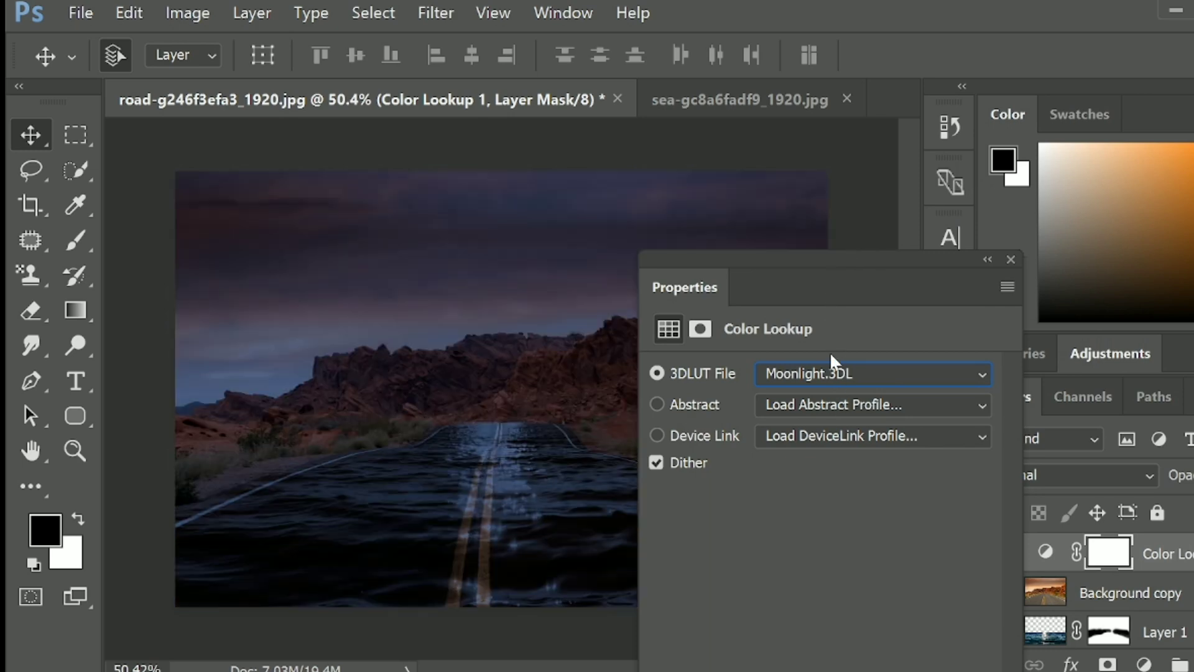
- Switch the Color Lookup's 3D LUT to HorrorBlue.3DL, close its properties and deselect all layers
click(815, 370)
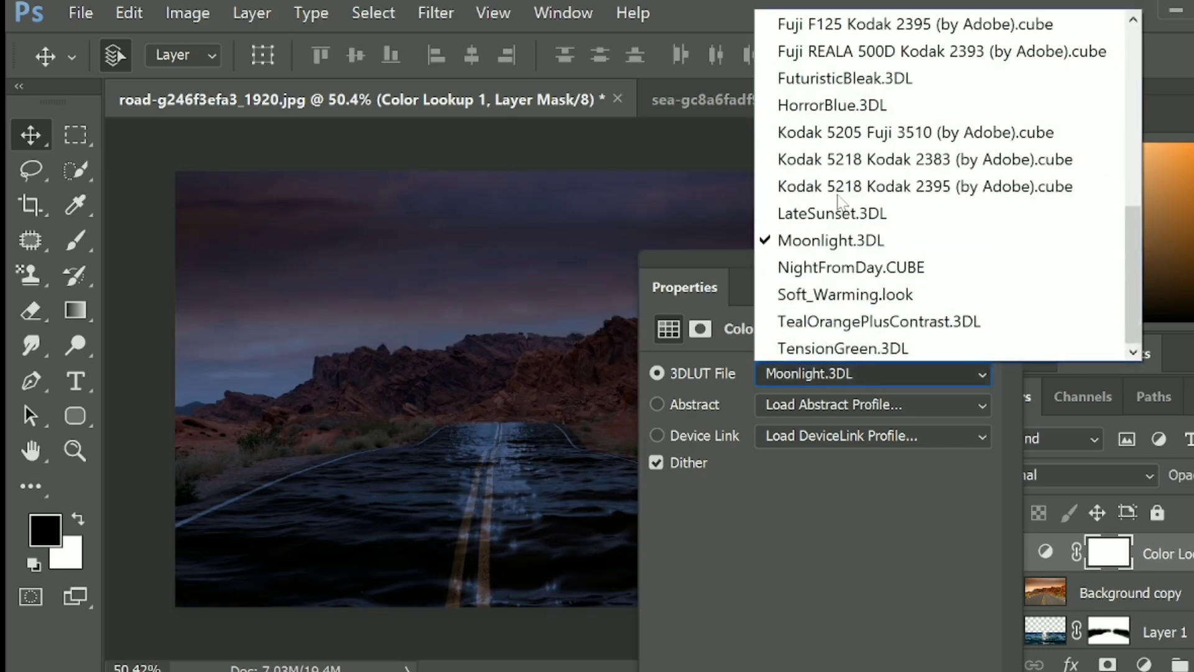
click(847, 161)
key(Up)
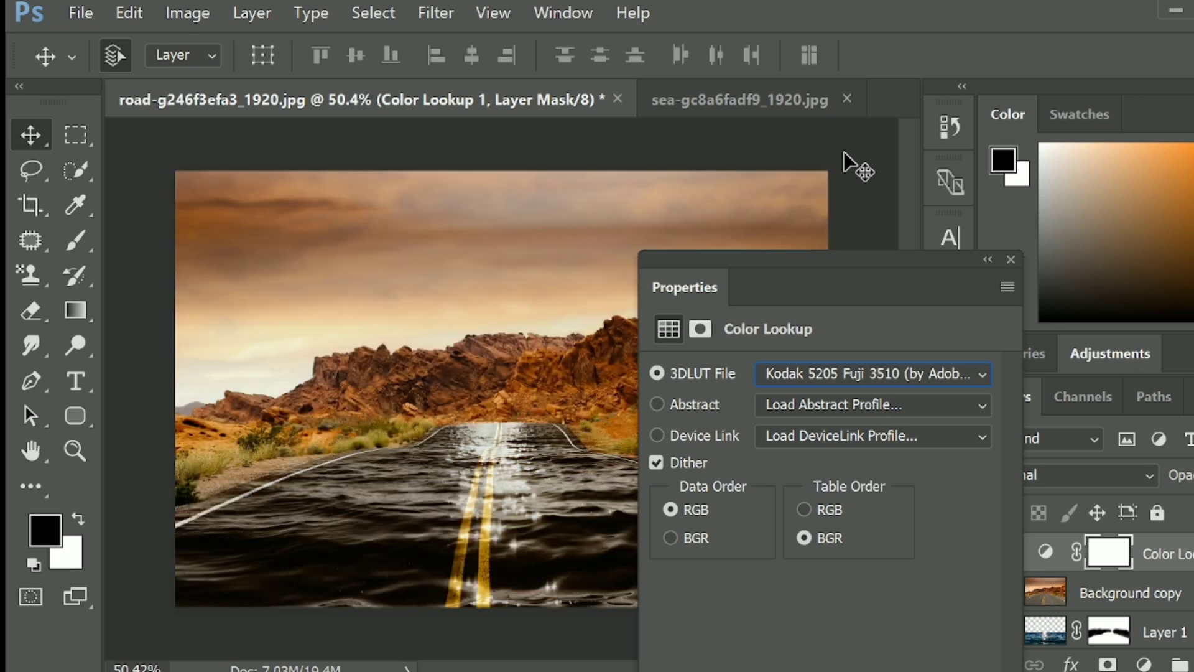
key(Up)
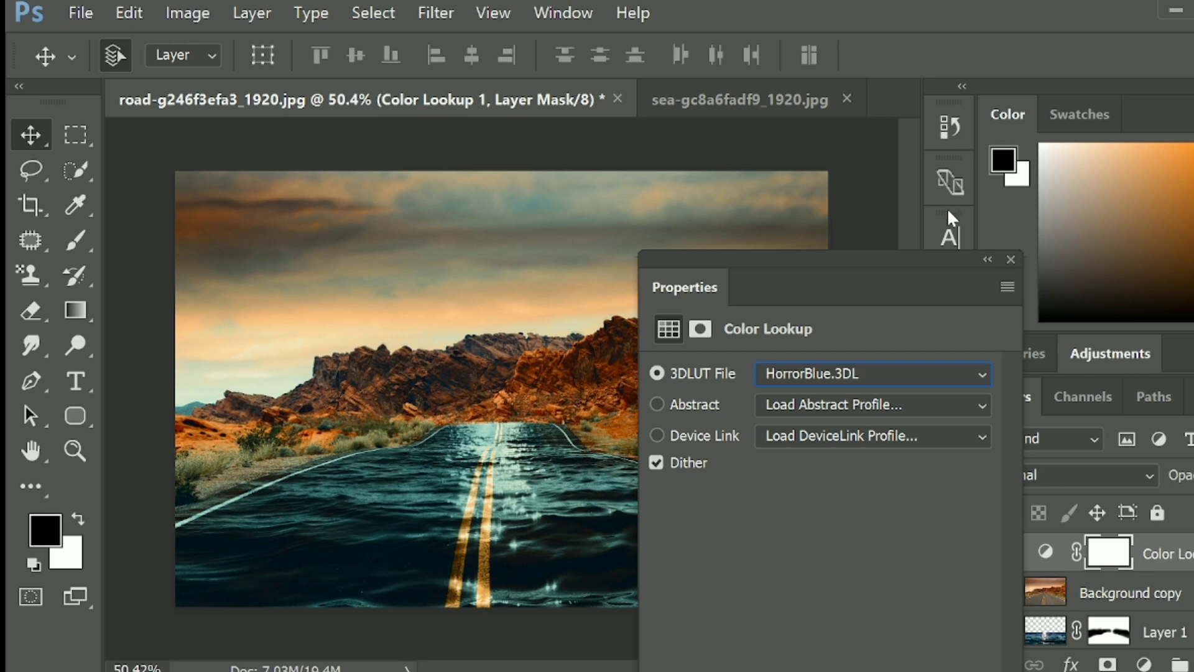
click(1010, 259)
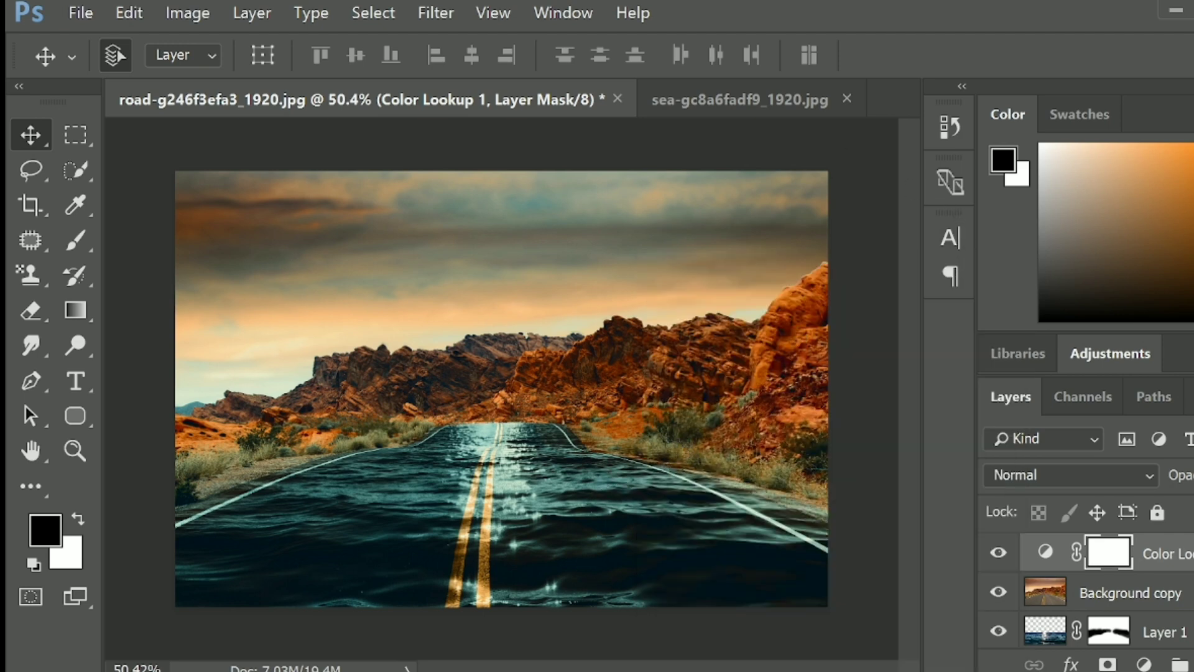
click(698, 638)
- Examine the color-graded road and water closely and as a whole
scroll(706, 534, down, 4)
scroll(718, 547, up, 1)
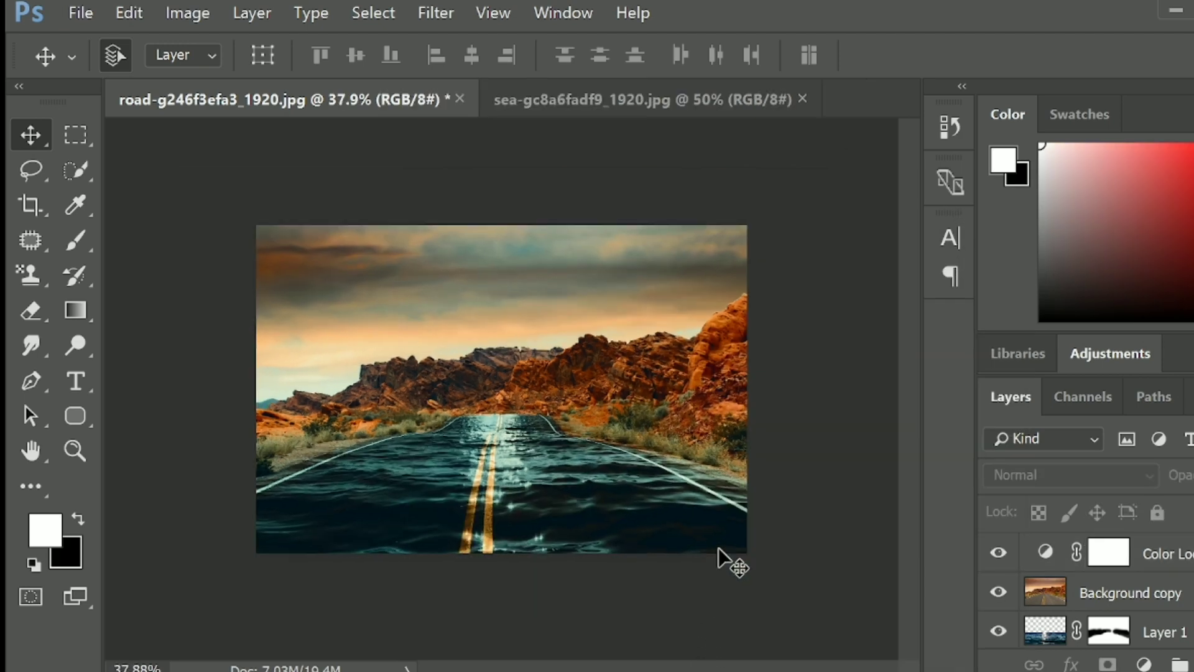
scroll(717, 548, up, 2)
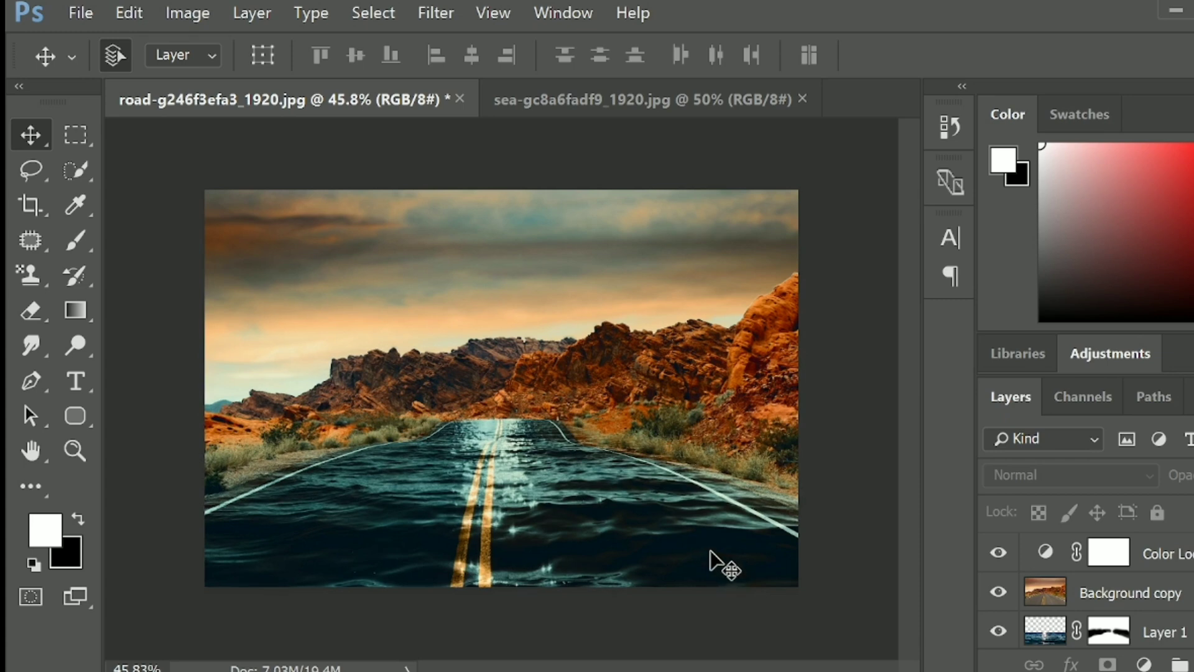
scroll(712, 552, up, 2)
scroll(711, 552, up, 2)
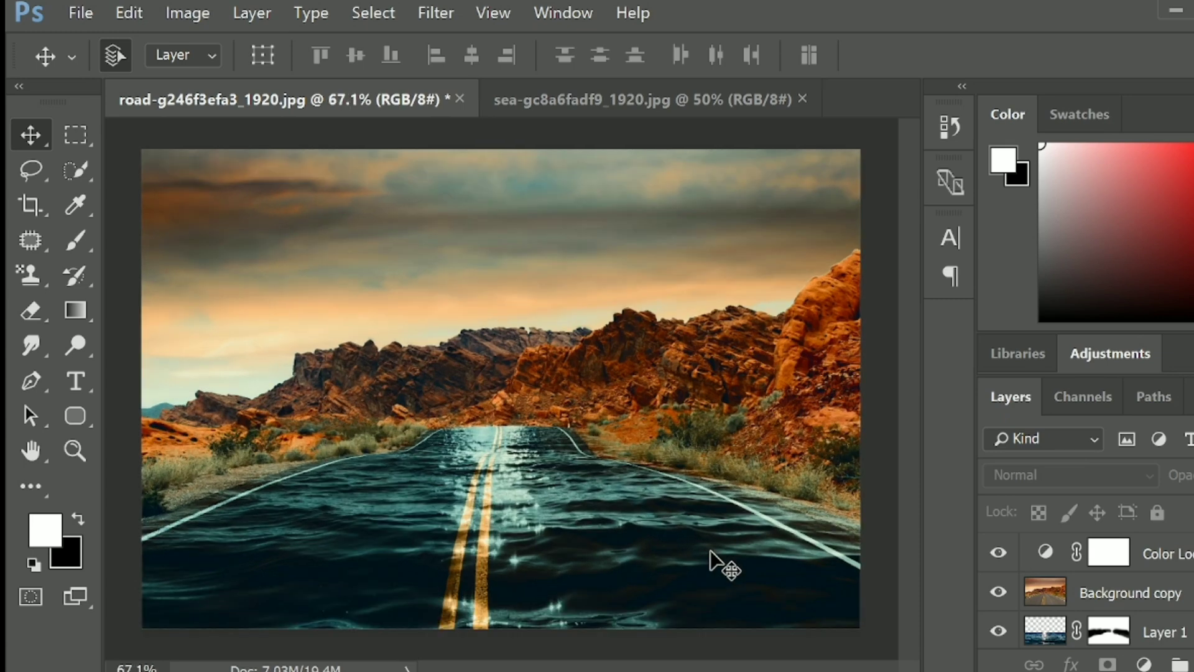
scroll(711, 552, down, 3)
scroll(711, 551, down, 1)
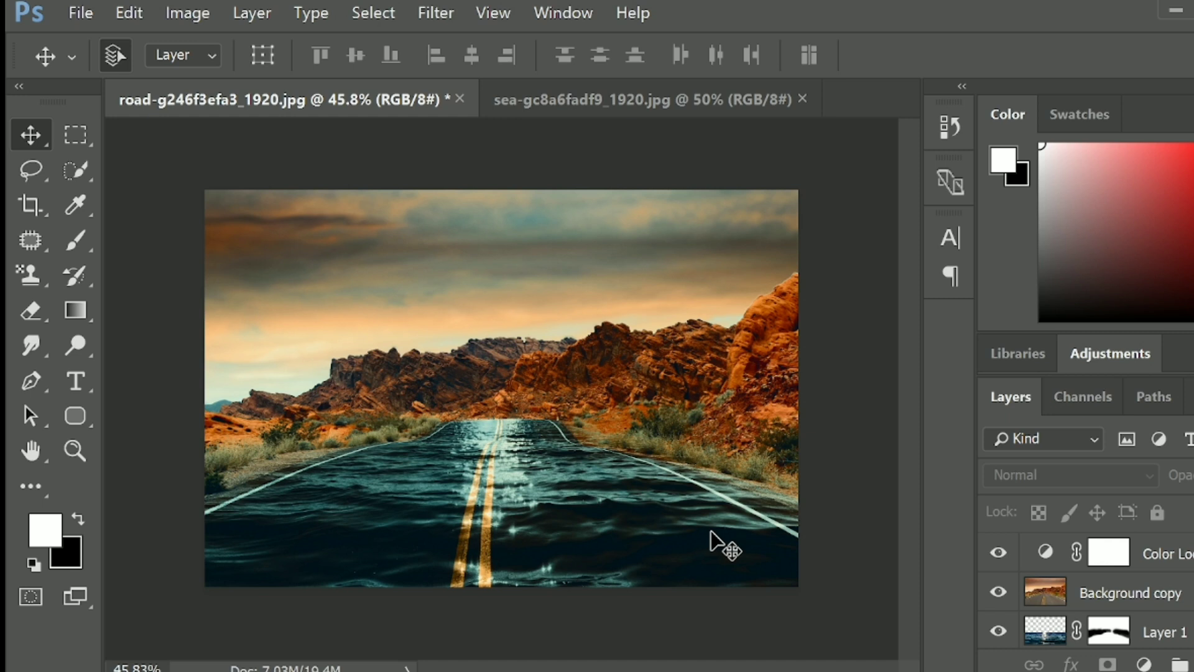
- Hide and show the Background copy and Layer 1 repeatedly to compare the graded image with and without the water
click(999, 592)
click(997, 632)
click(995, 636)
click(996, 635)
click(996, 636)
click(995, 636)
click(995, 636)
click(995, 636)
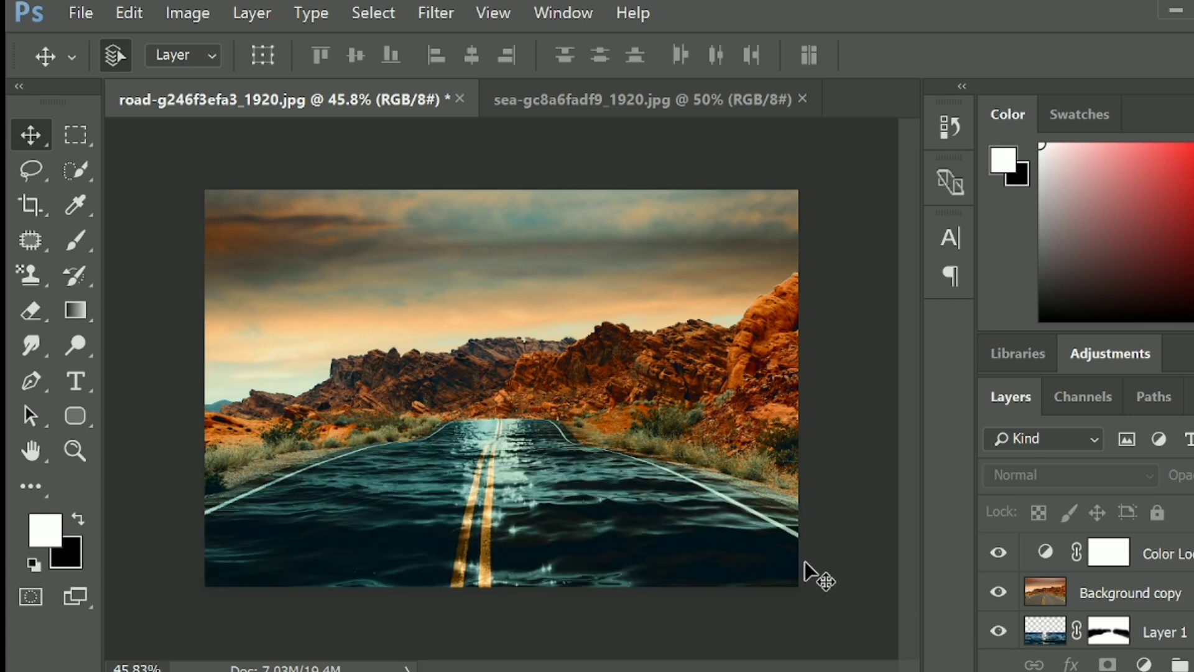